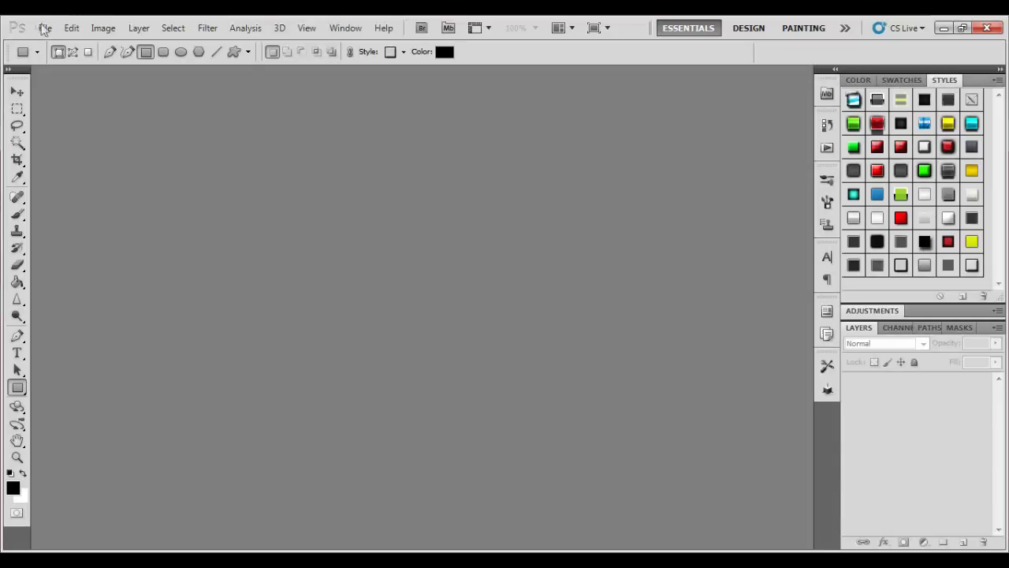
Step: Create a new 1280×720 transparent canvas and open the image 2.jpg
click(61, 44)
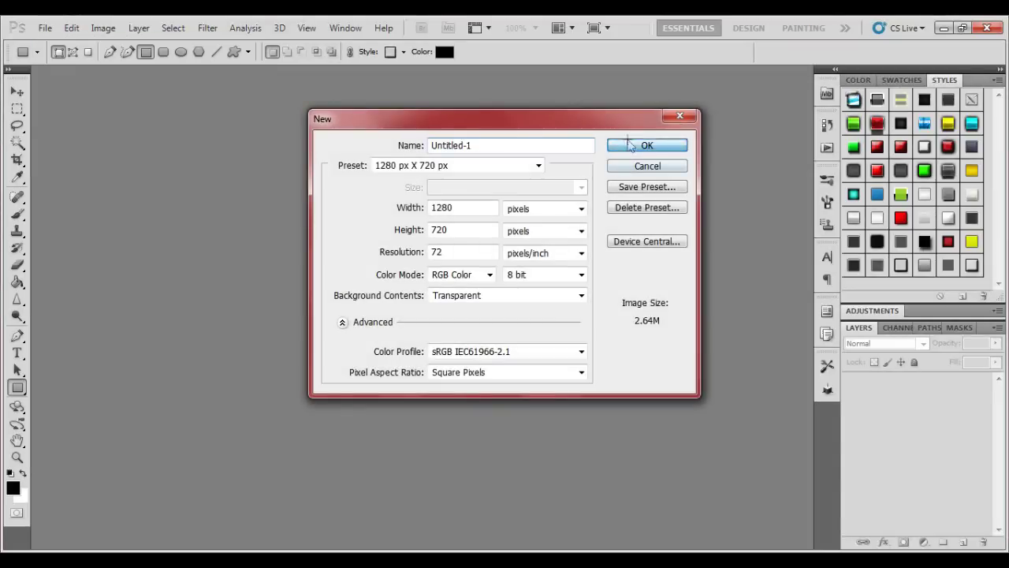
click(627, 145)
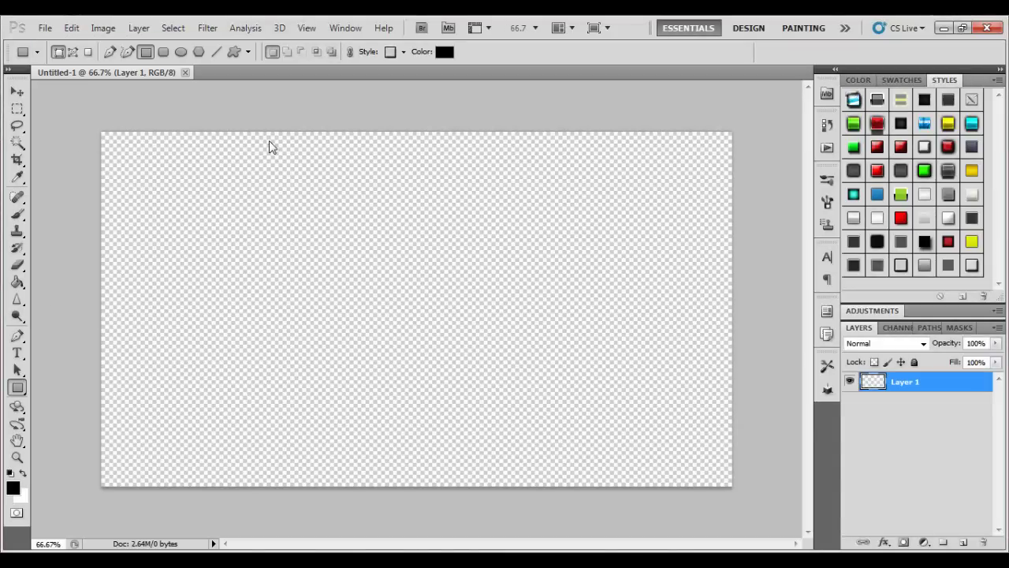
key(ctrl+o)
double_click(797, 147)
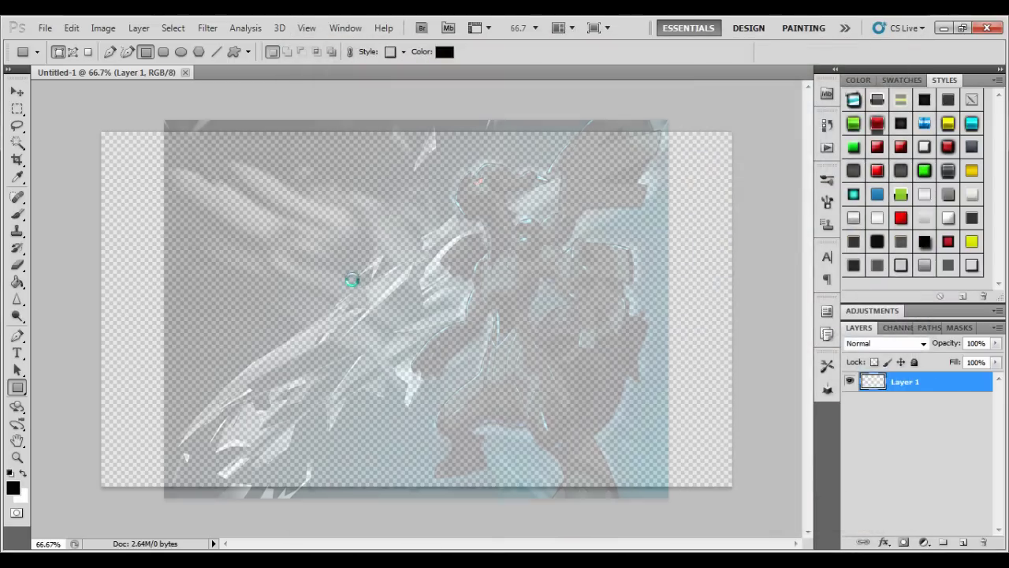
Step: Move the Zekrom picture into Untitled-1 and stretch it to fill the whole canvas
key(v)
drag(273, 235, 264, 219)
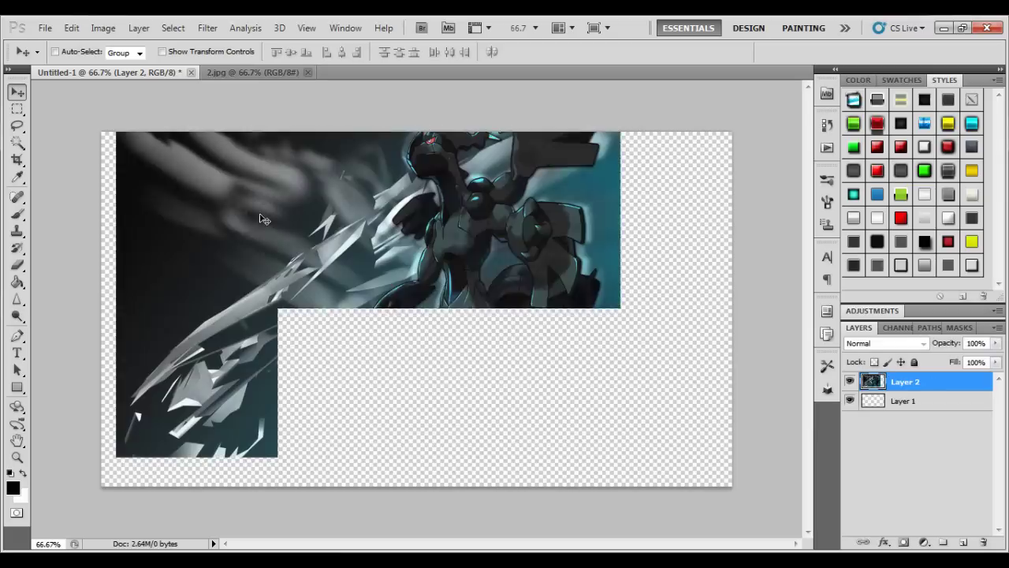
key(ctrl+t)
drag(611, 481, 733, 486)
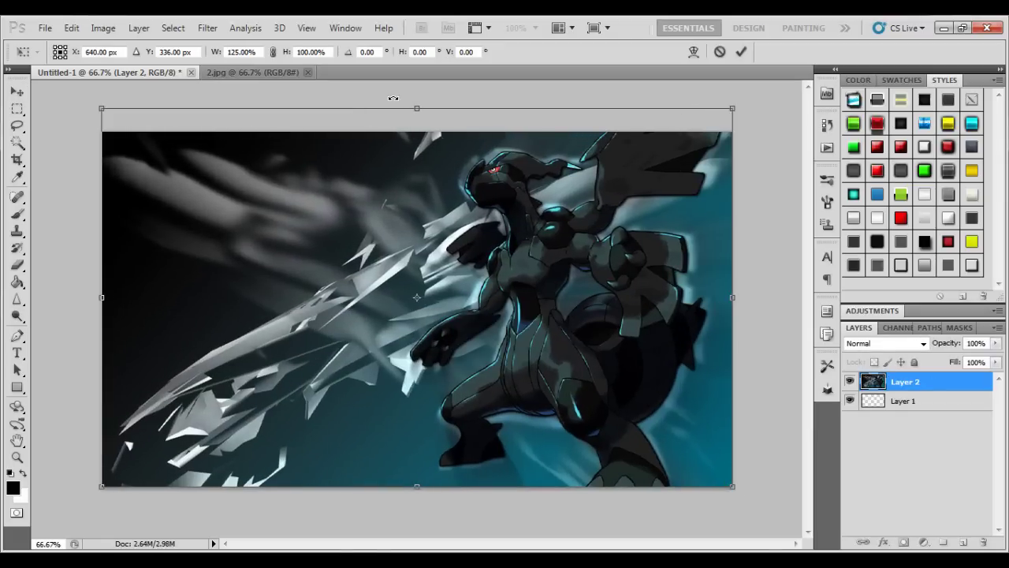
drag(419, 108, 418, 98)
click(741, 51)
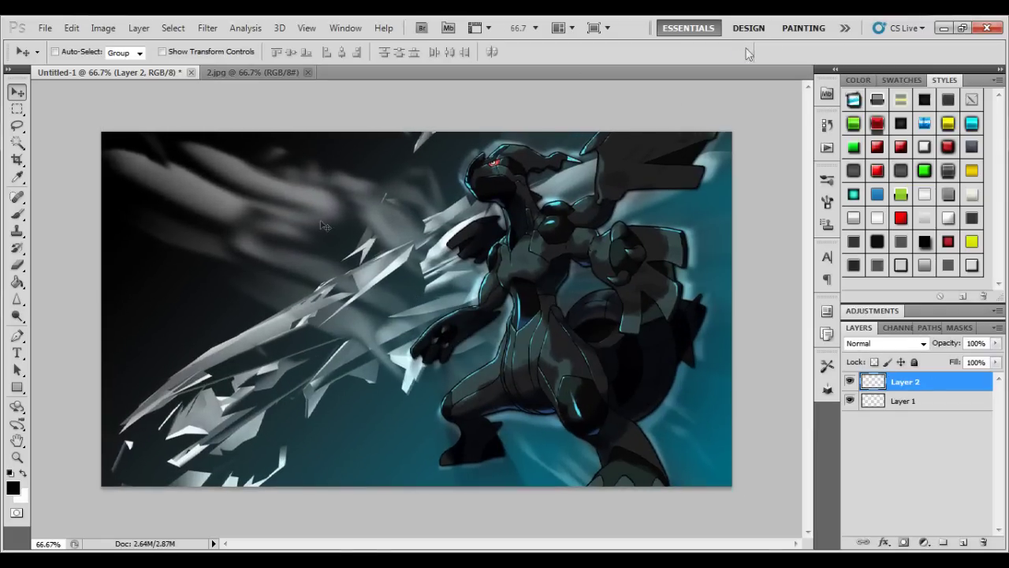
Step: Draw a grey framed rectangle panel on the left and shift it slightly left and down
right_click(16, 387)
click(79, 385)
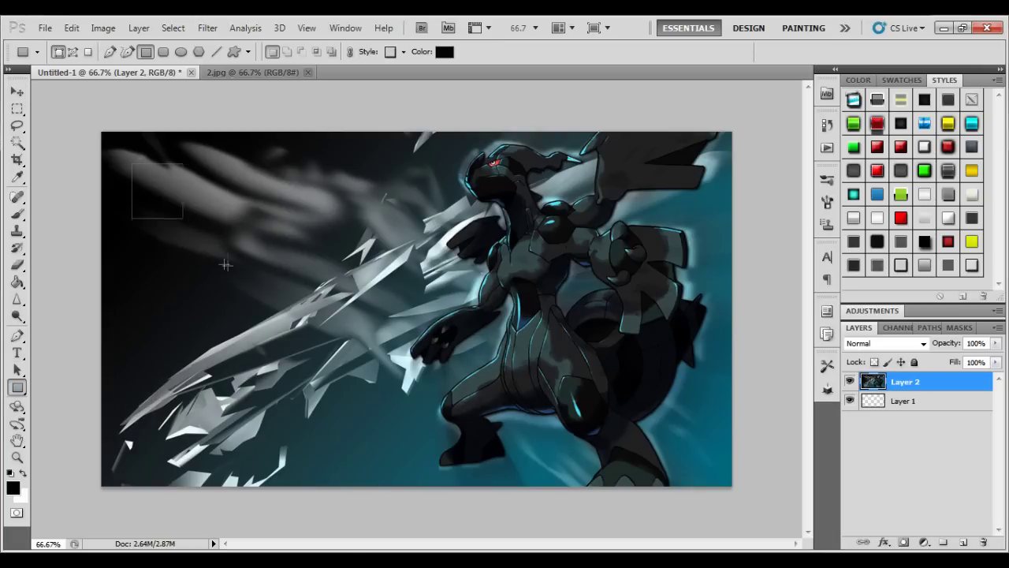
drag(225, 265, 431, 389)
click(972, 265)
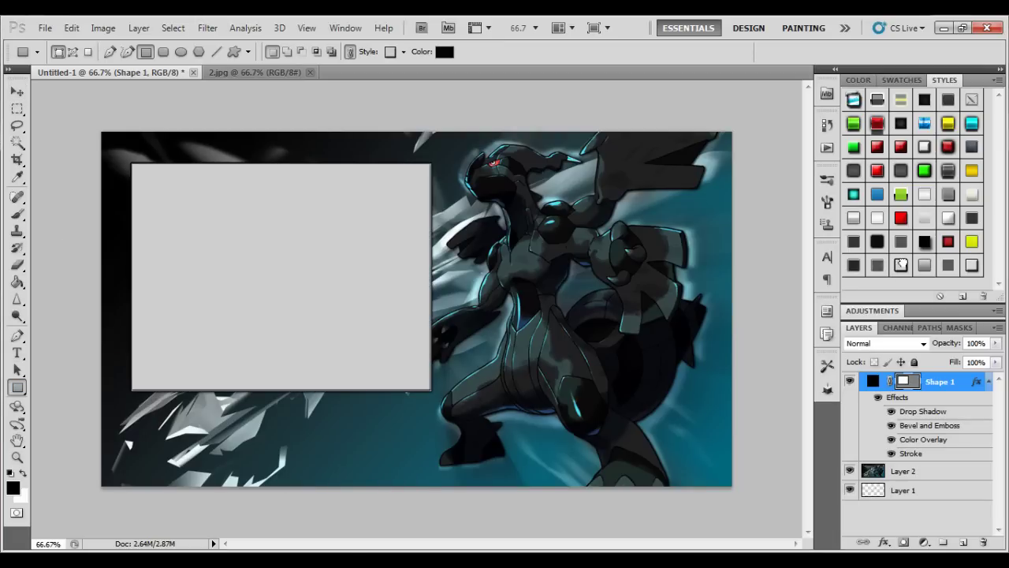
click(23, 92)
key(ctrl+t)
drag(378, 325, 363, 336)
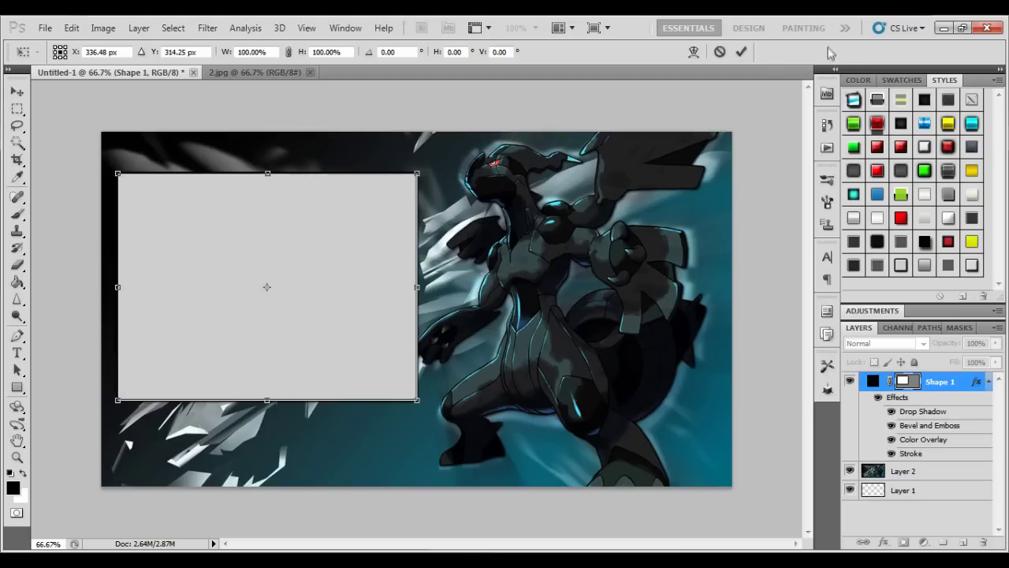
click(741, 52)
click(989, 382)
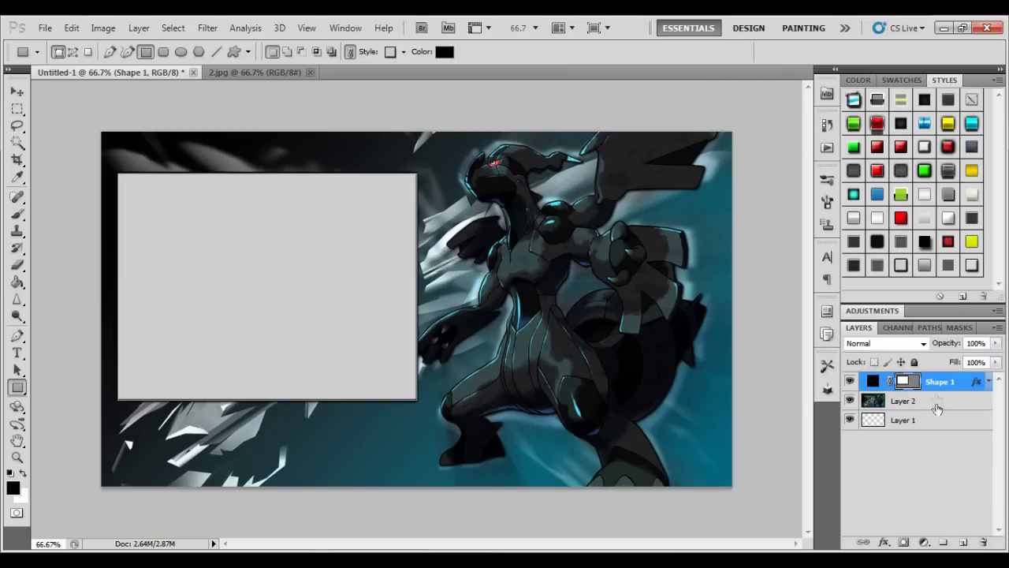
Step: Duplicate the panel onto the canvas's right side and nudge the left panel left
key(ctrl+j)
key(v)
drag(250, 277, 556, 285)
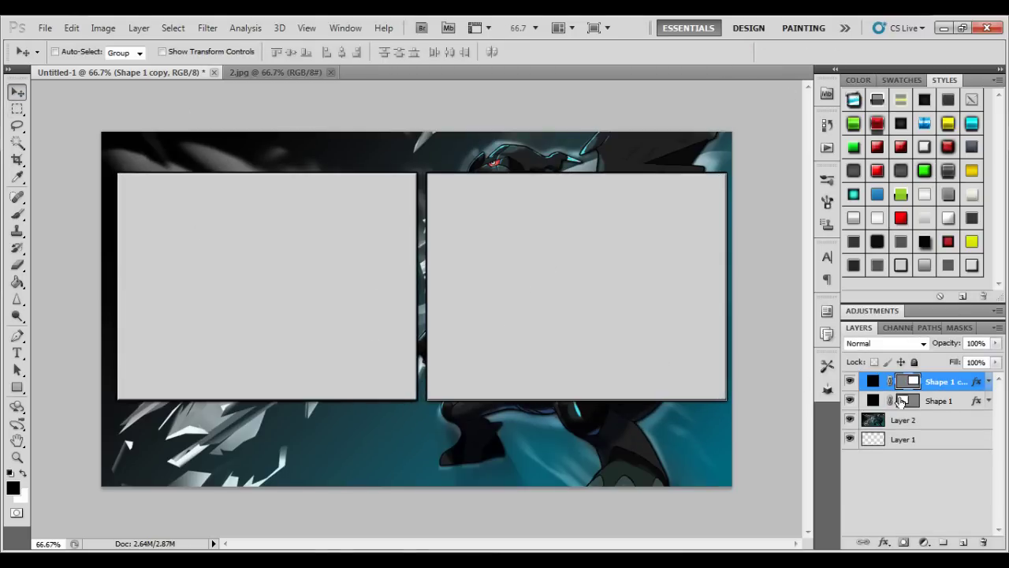
click(902, 401)
key(shift+Left)
key(shift+Left)
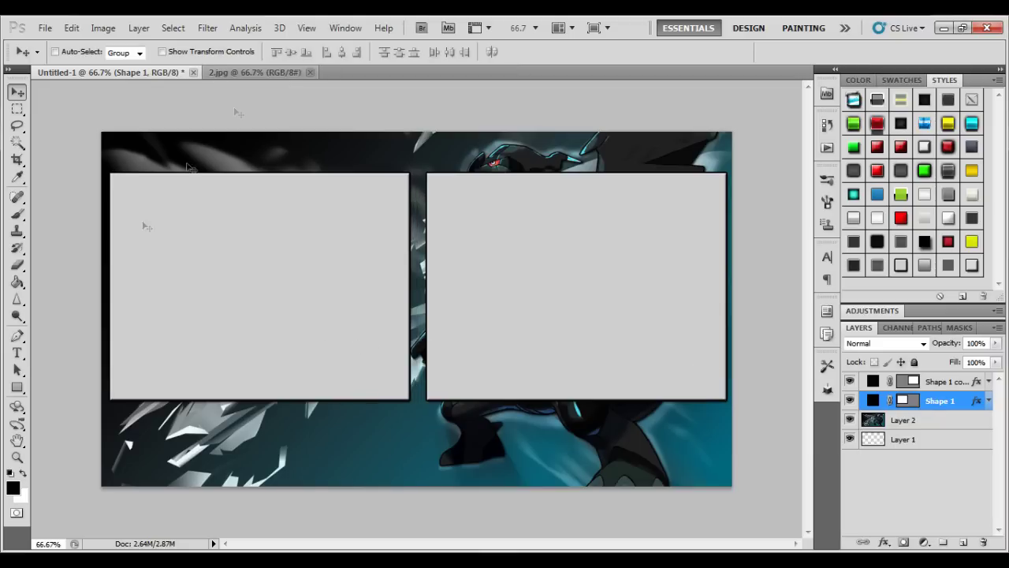
Step: Add a white 'POKWMON BLACK' Impact title at the top-left, just above the left panel
click(18, 352)
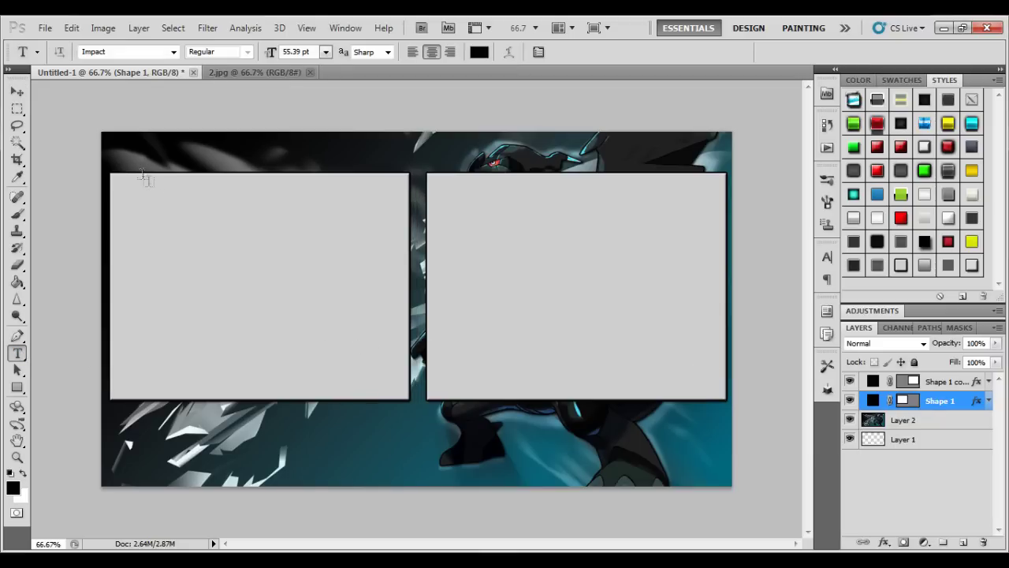
click(173, 187)
text(Zekromer)
drag(314, 167, 407, 183)
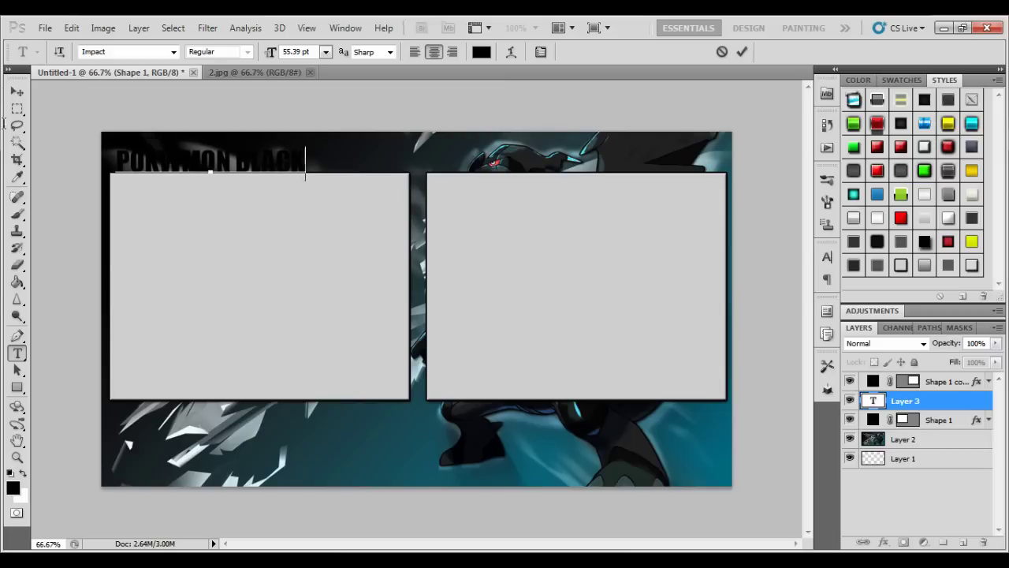
key(ctrl+a)
click(23, 473)
click(742, 51)
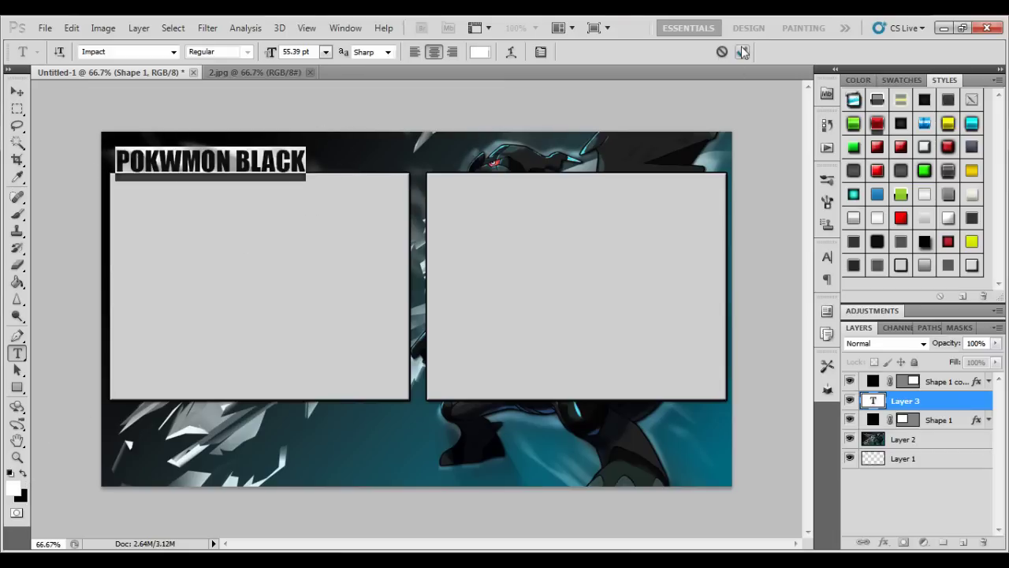
click(884, 542)
click(902, 480)
click(861, 262)
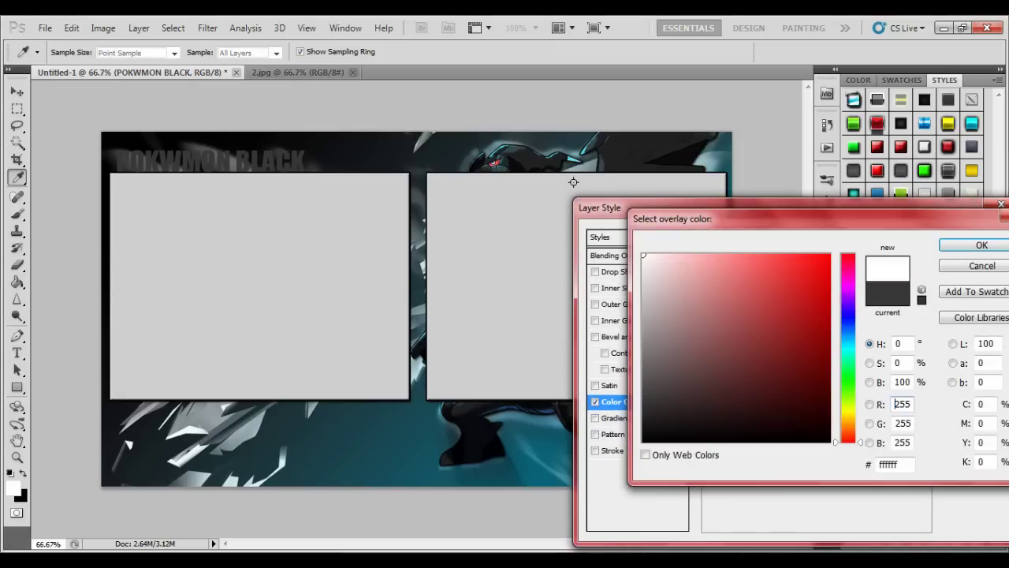
click(610, 339)
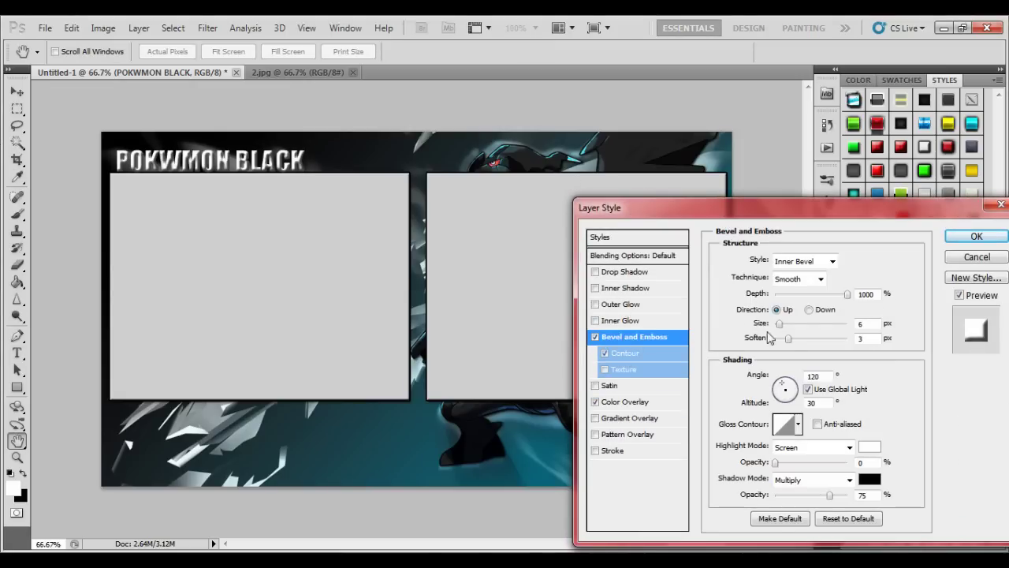
drag(776, 346, 813, 346)
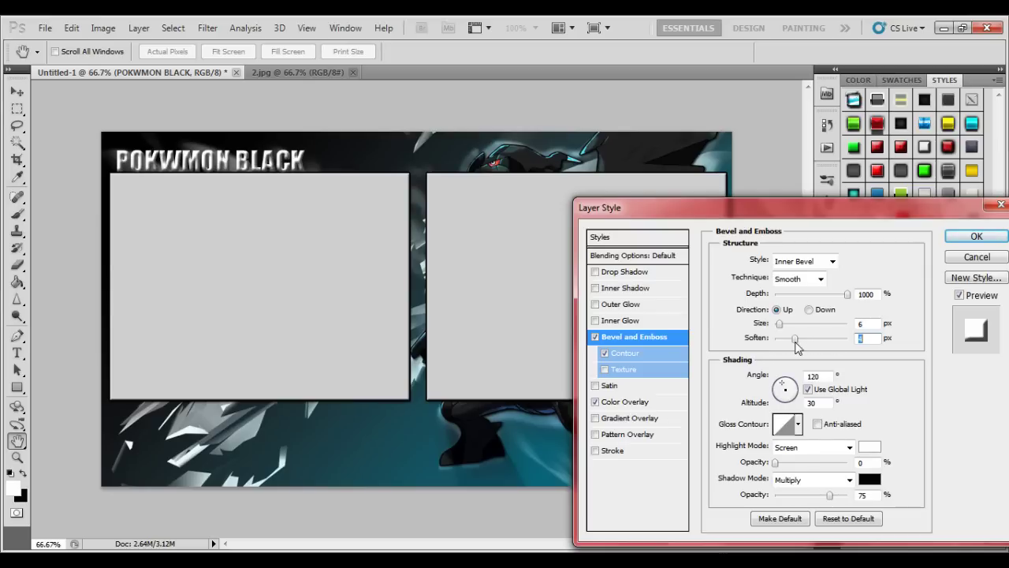
drag(780, 324, 777, 328)
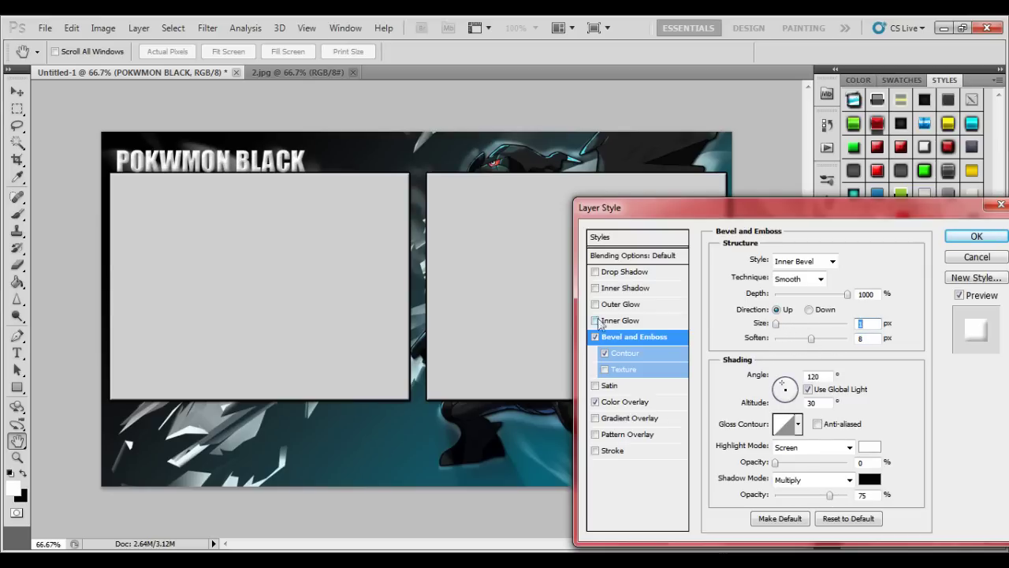
click(595, 271)
click(595, 288)
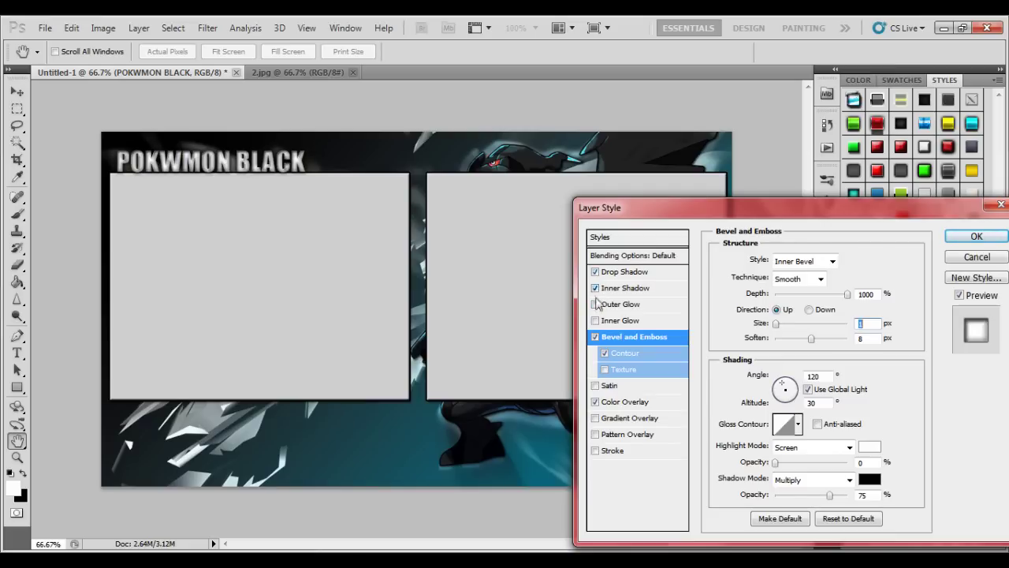
click(977, 257)
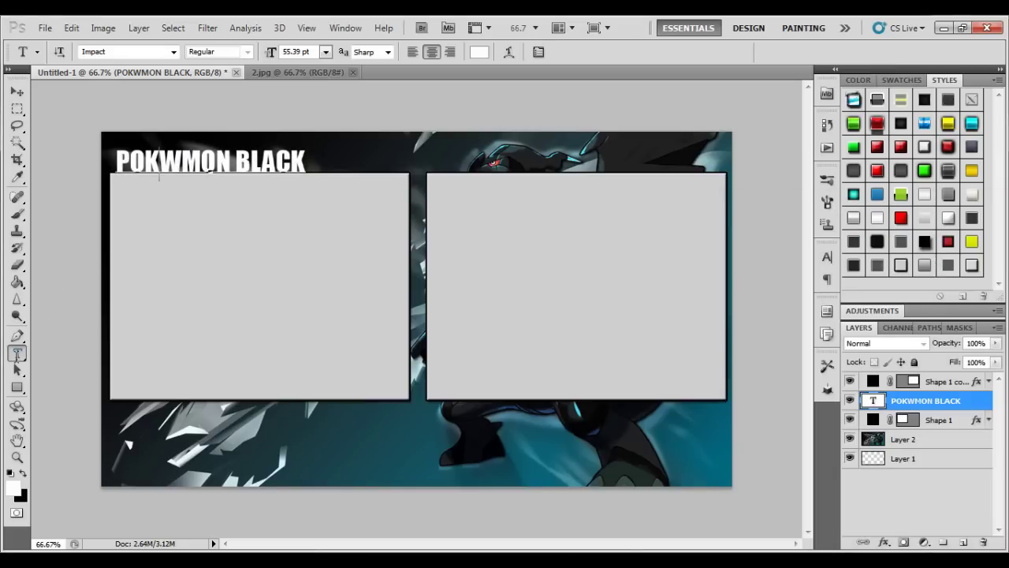
Step: Correct the title's misspelling so it reads 'POKEMON BLACK'
click(178, 167)
key(BackSpace)
text(E)
click(741, 54)
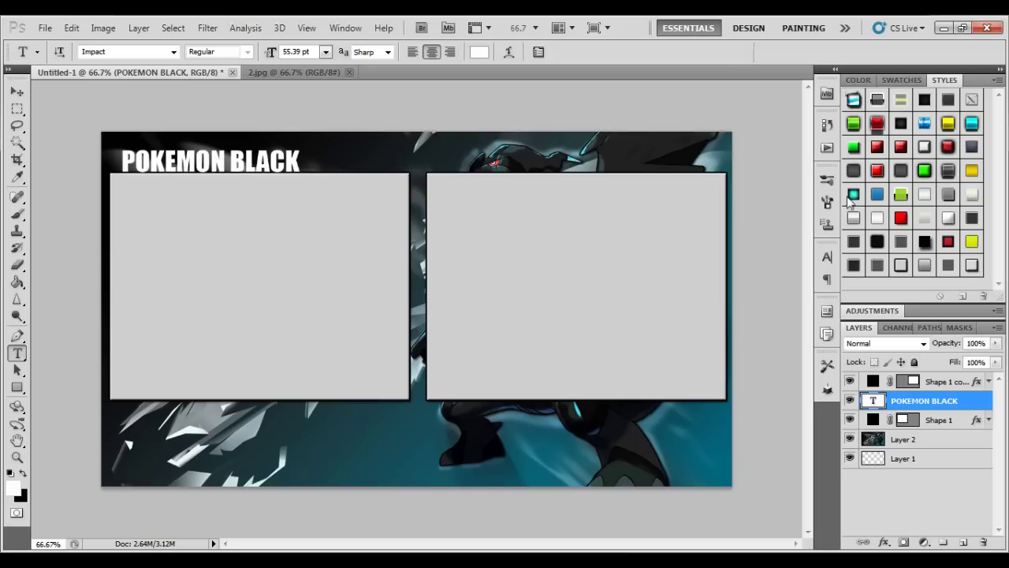
Step: Apply a red preset style to the title and change its colour overlay to white
click(900, 217)
click(884, 543)
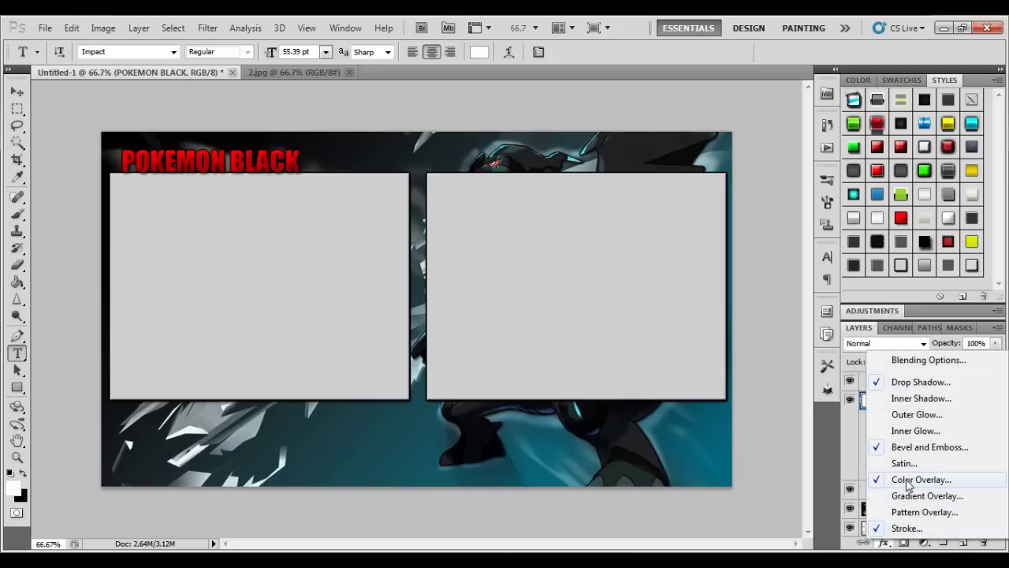
click(907, 480)
click(863, 262)
drag(667, 268, 613, 240)
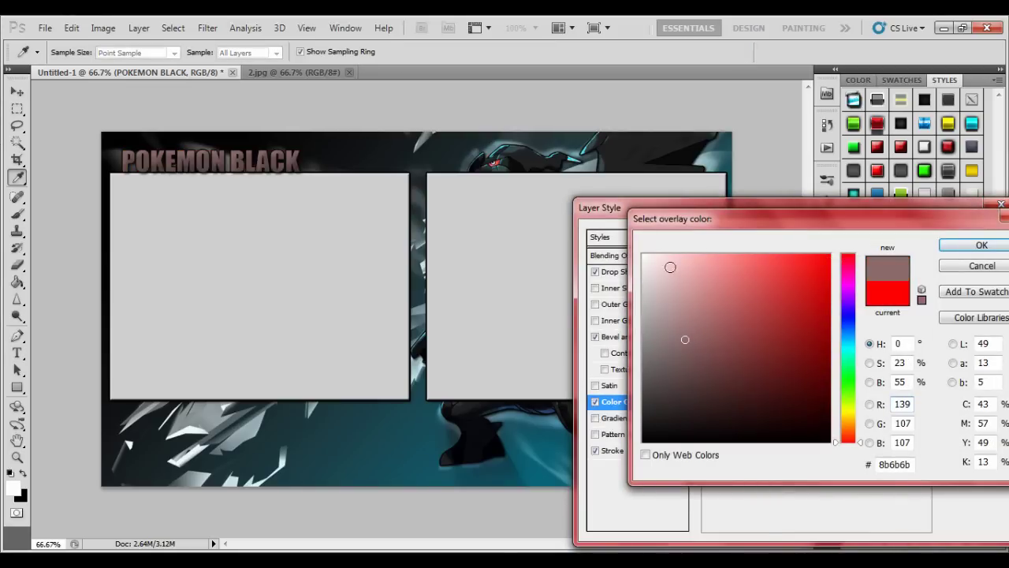
key(Return)
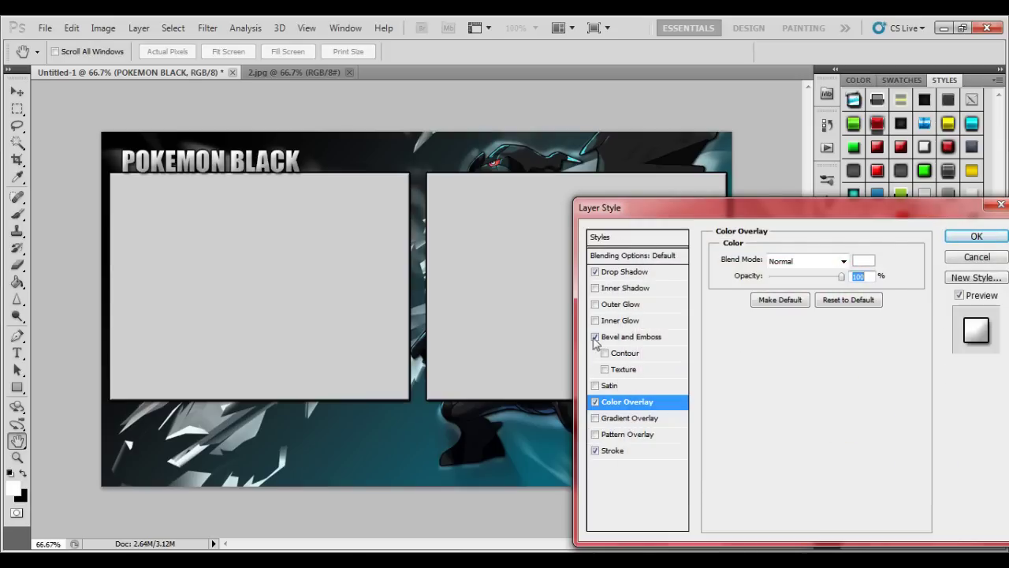
Step: Remove the drop shadow, add a Normal near-white outer glow, and apply the effects
click(595, 271)
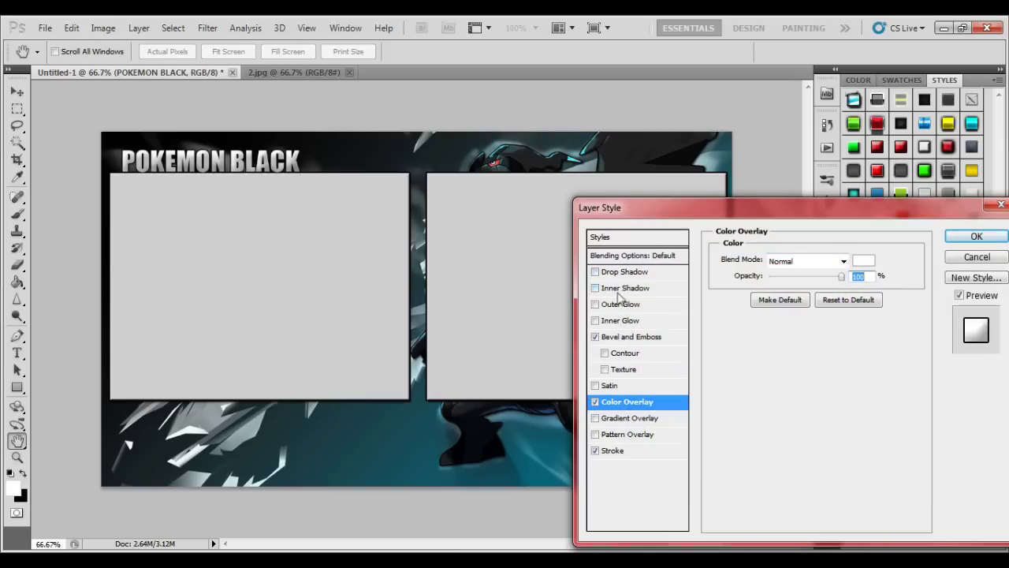
click(621, 305)
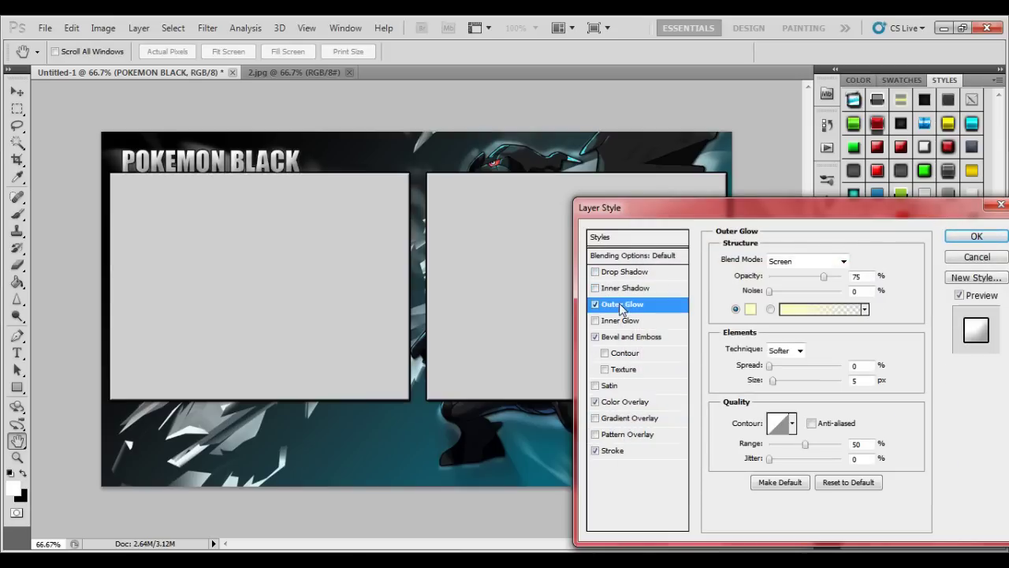
click(808, 260)
click(804, 20)
click(749, 311)
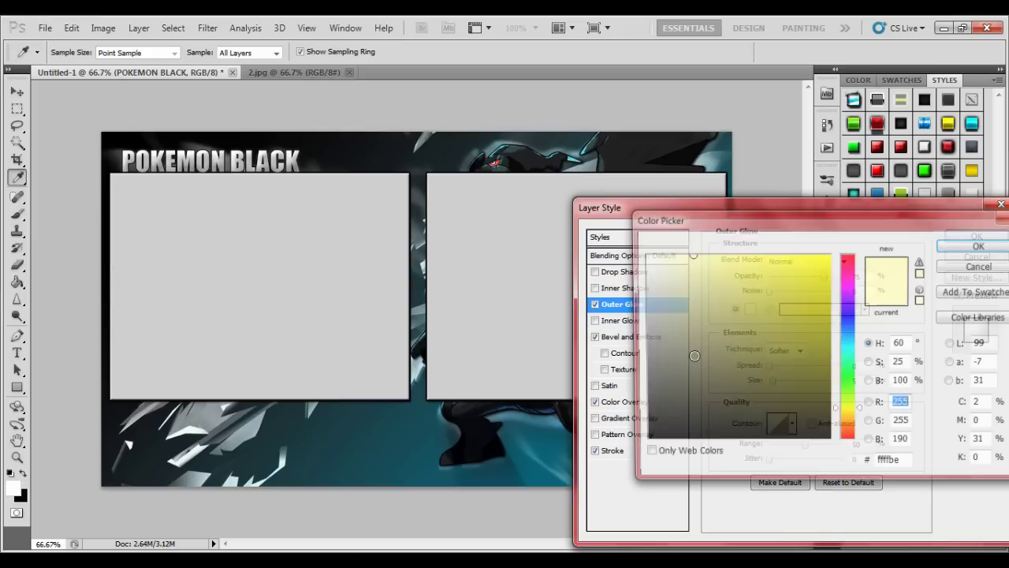
click(680, 405)
key(Return)
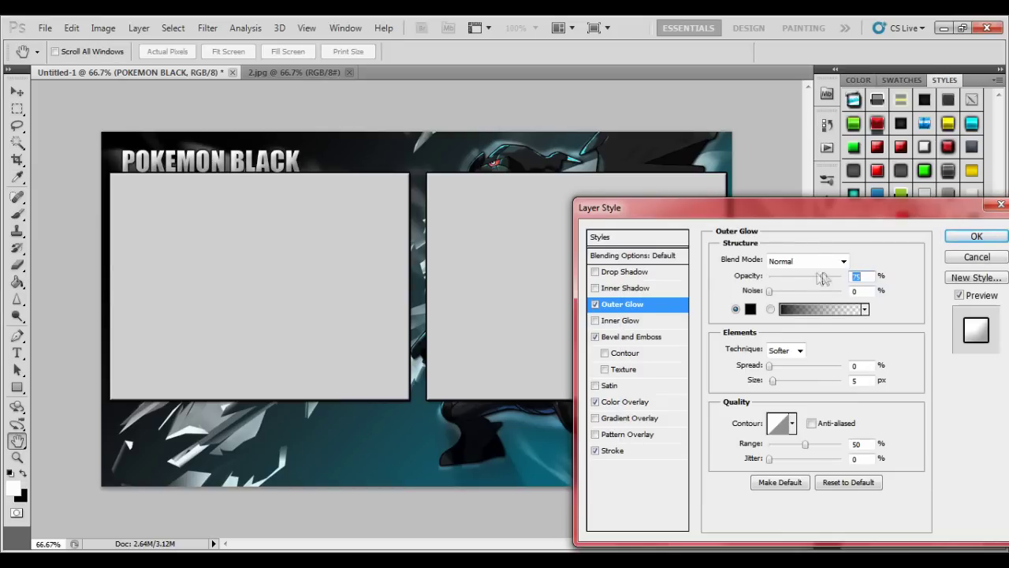
click(749, 308)
drag(820, 264, 643, 257)
key(Return)
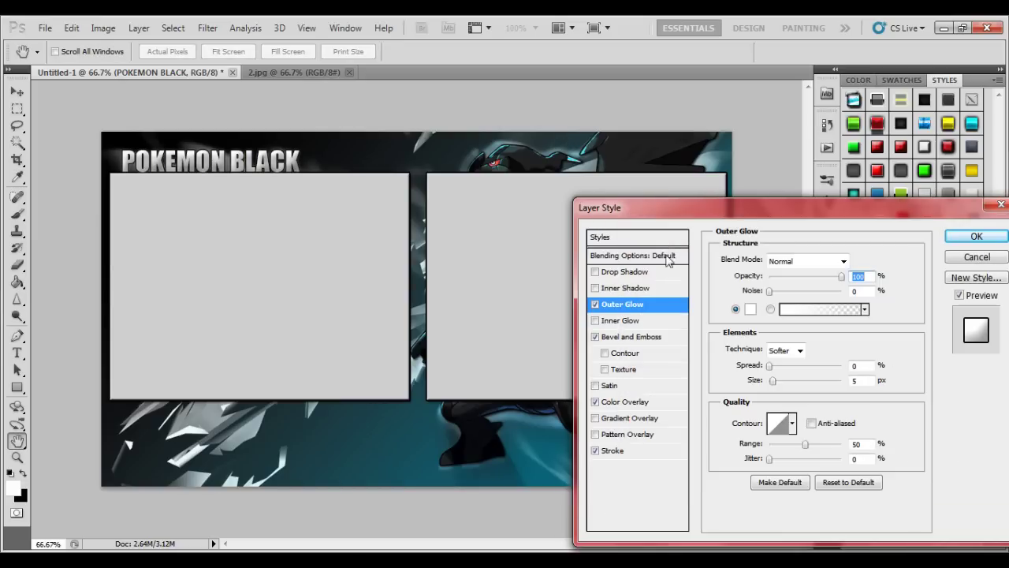
click(953, 236)
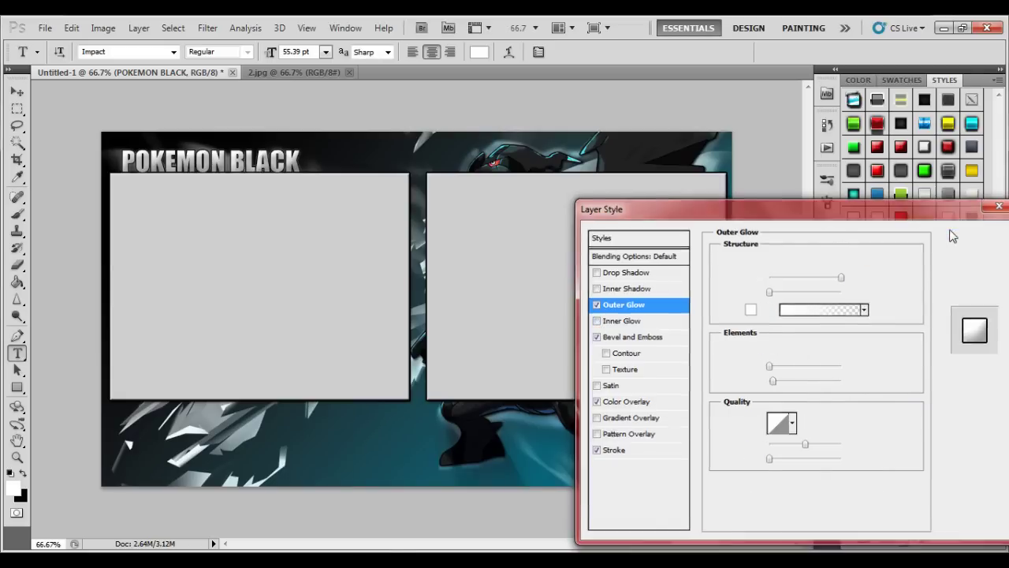
Step: Type 'EPISODE 1' beside the POKEMON BLACK title and give it a blue style
click(437, 160)
text(EPISODE 1)
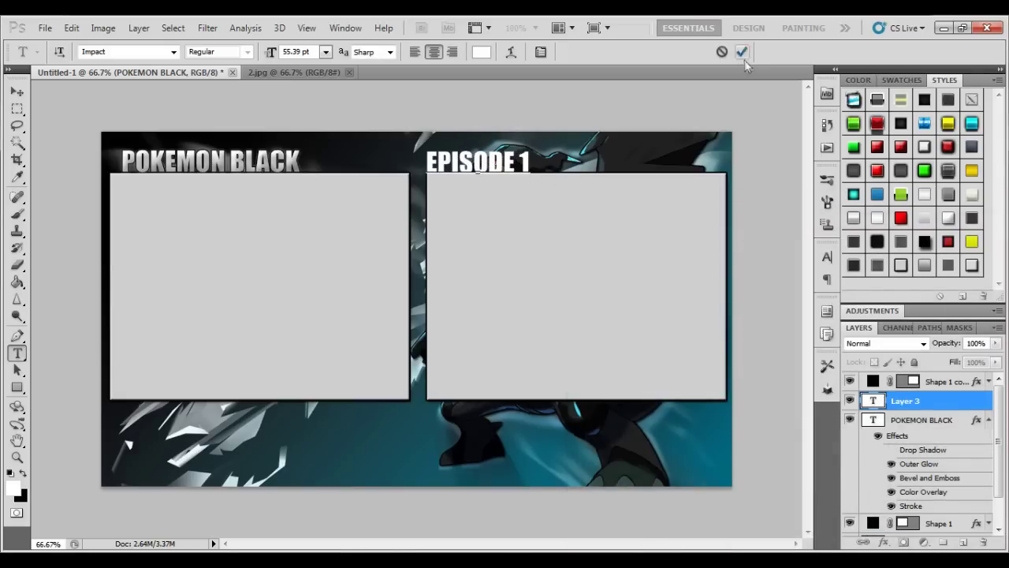
click(742, 52)
click(875, 194)
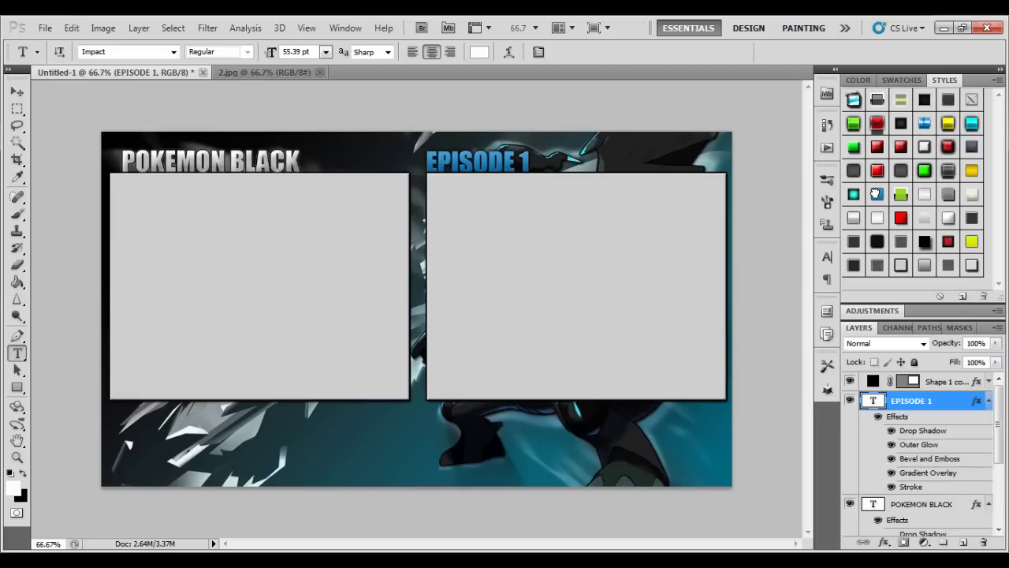
click(989, 400)
Step: Save POKEMON BLACK's effects as a new style and apply it to EPISODE 1
click(988, 420)
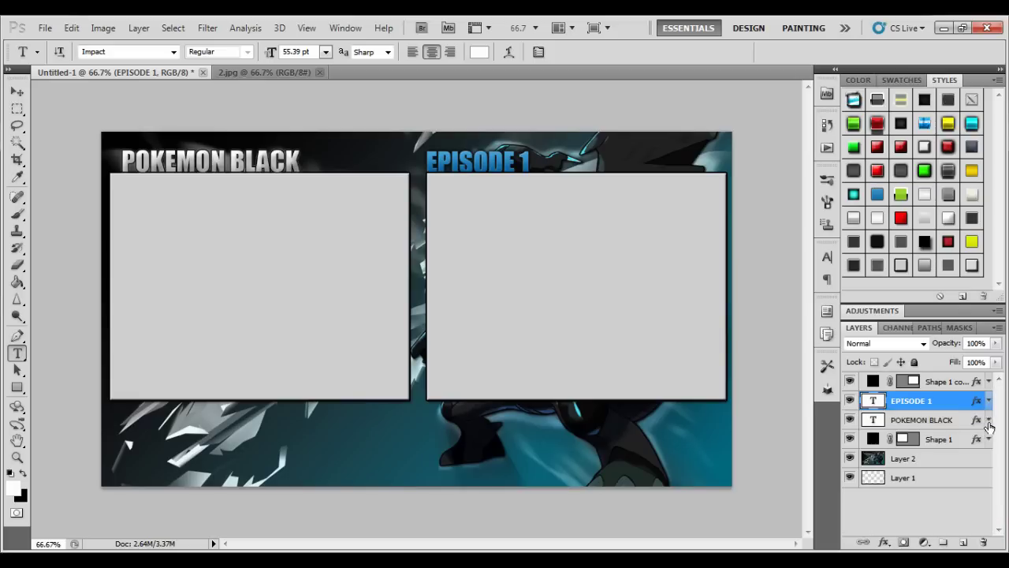
click(948, 424)
click(944, 281)
key(Return)
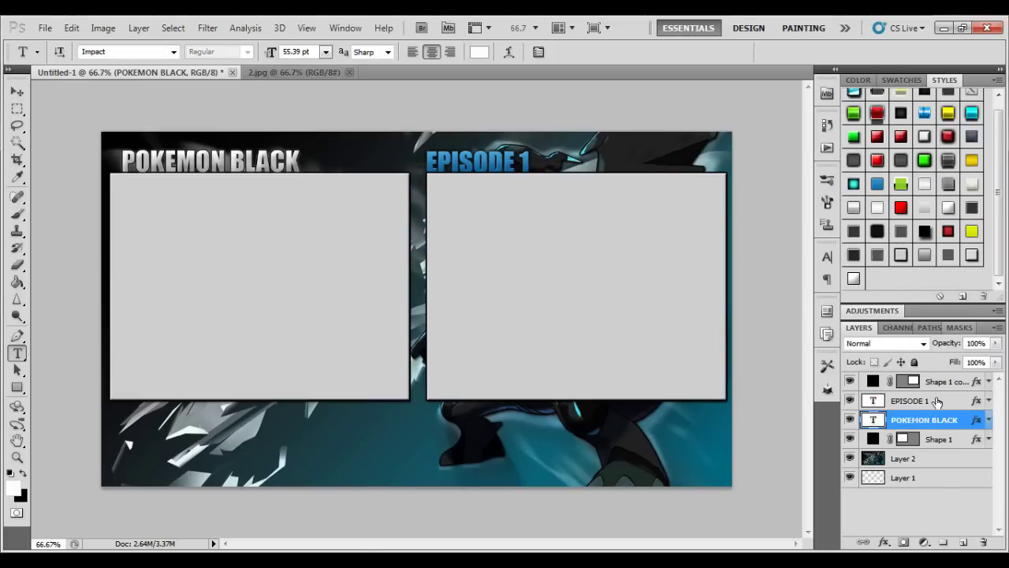
click(938, 401)
click(855, 278)
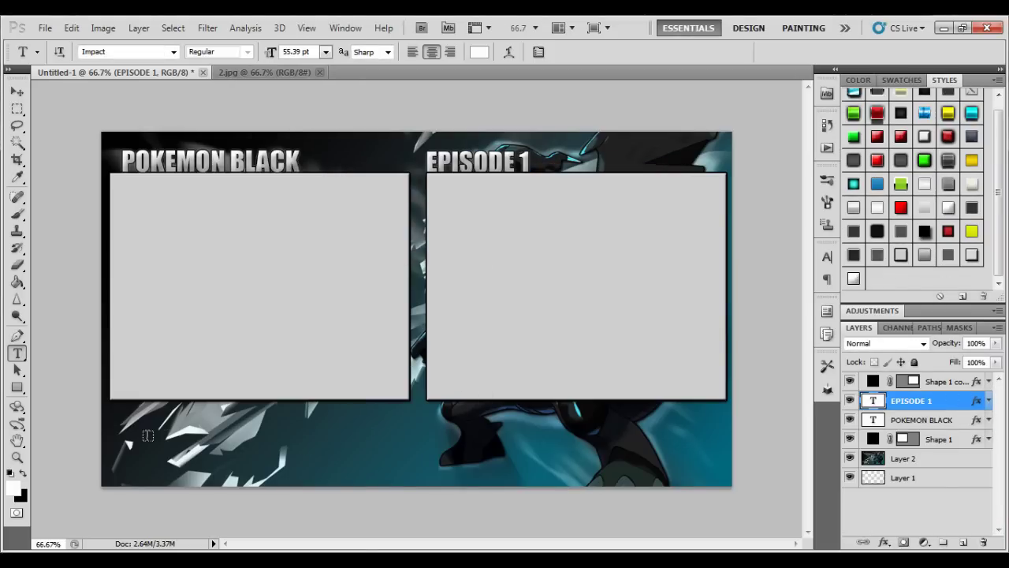
Step: Move both title layers to the top and shorten both large frames from the bottom
shift+click(922, 419)
drag(923, 419, 924, 381)
click(938, 419)
shift+click(938, 439)
key(ctrl+t)
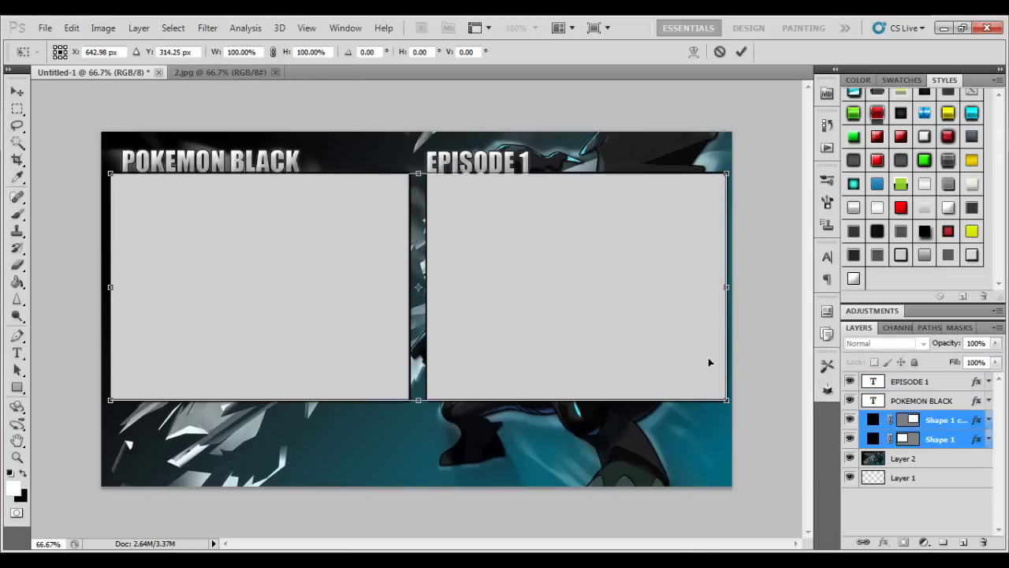
drag(419, 400, 418, 387)
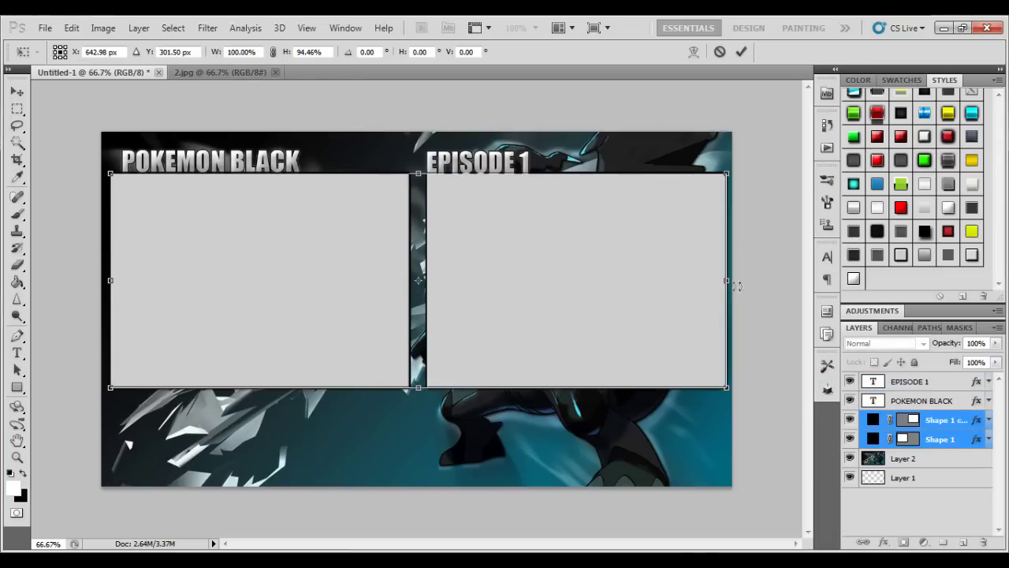
click(741, 51)
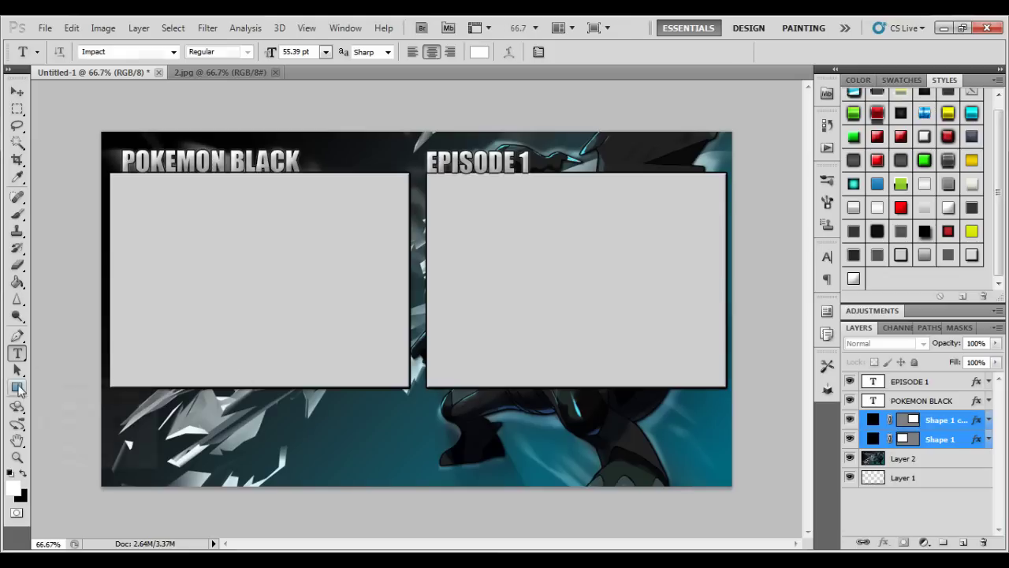
Step: Draw a small grey box below the left panel, nudging it left and trimming its height
click(18, 386)
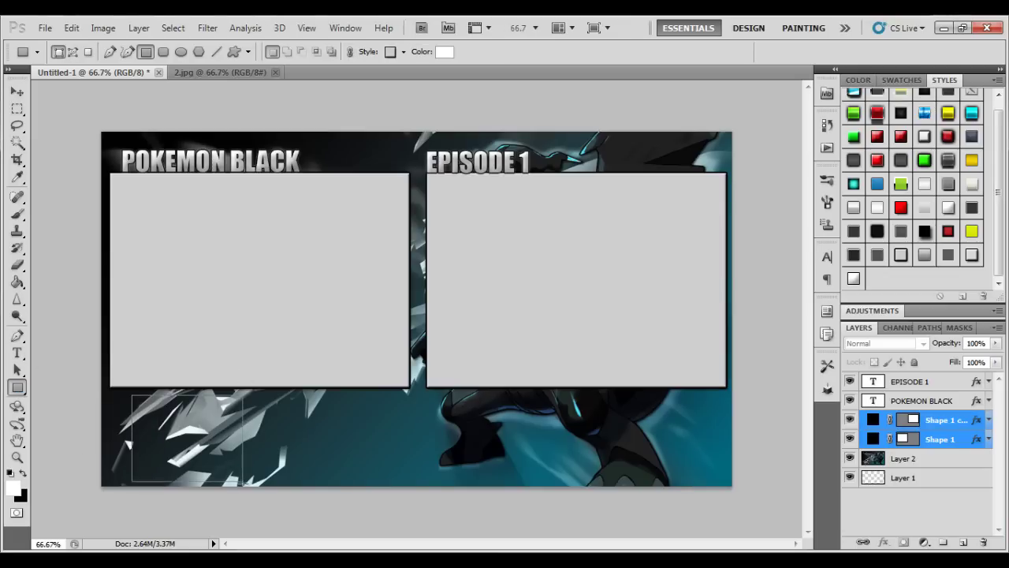
drag(197, 445, 245, 488)
click(987, 420)
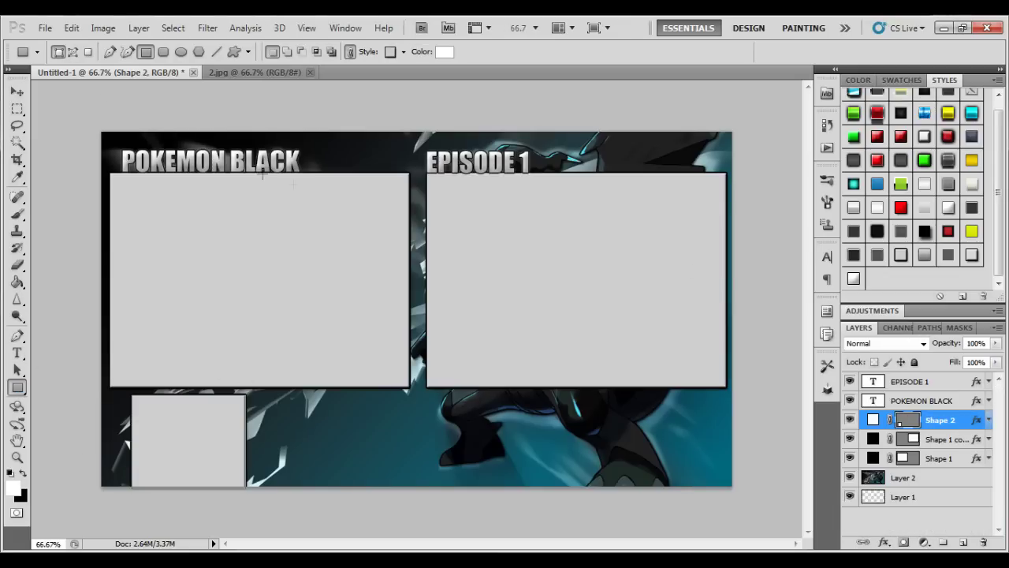
key(ctrl+t)
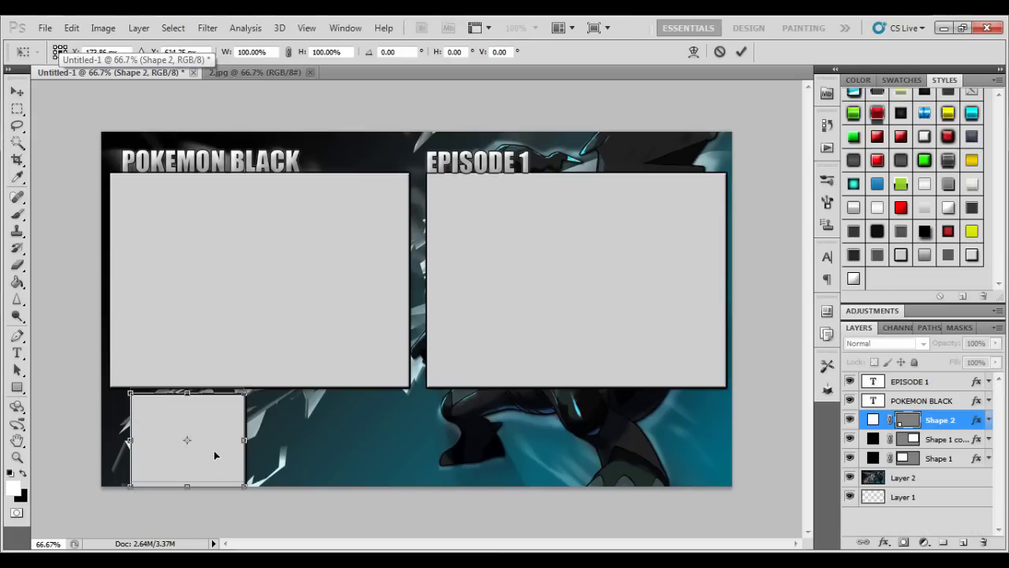
click(741, 52)
key(v)
drag(213, 436, 193, 439)
key(ctrl+t)
drag(166, 484, 166, 478)
click(741, 52)
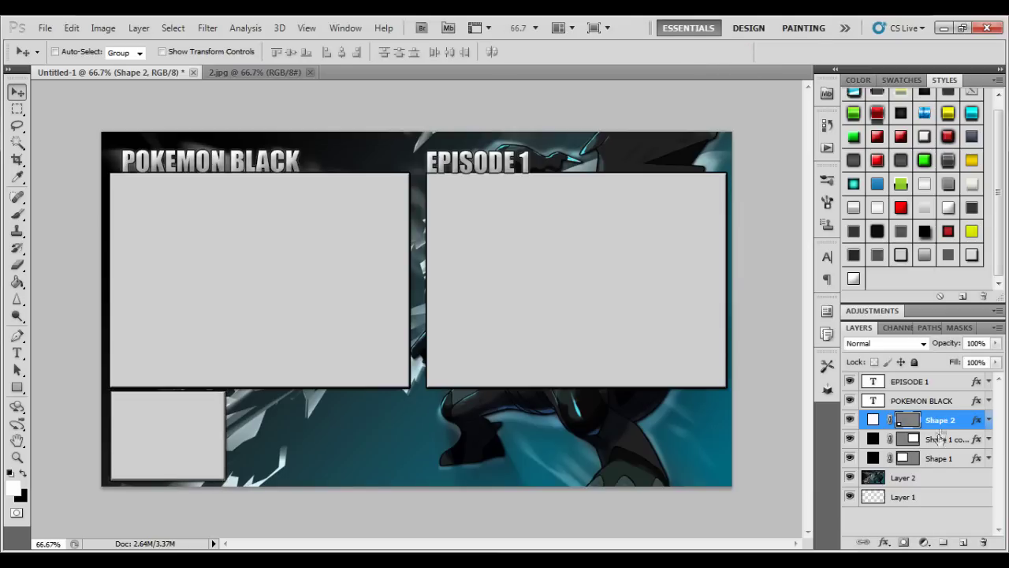
Step: Duplicate the small box four times and spread the copies along the bottom
key(ctrl+j)
key(ctrl+j)
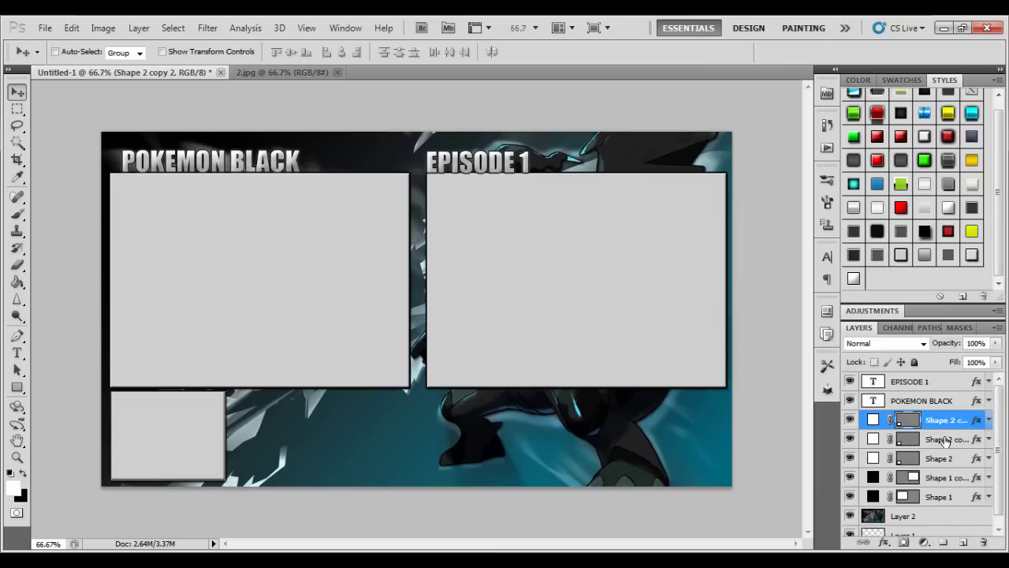
key(ctrl+j)
key(ctrl+j)
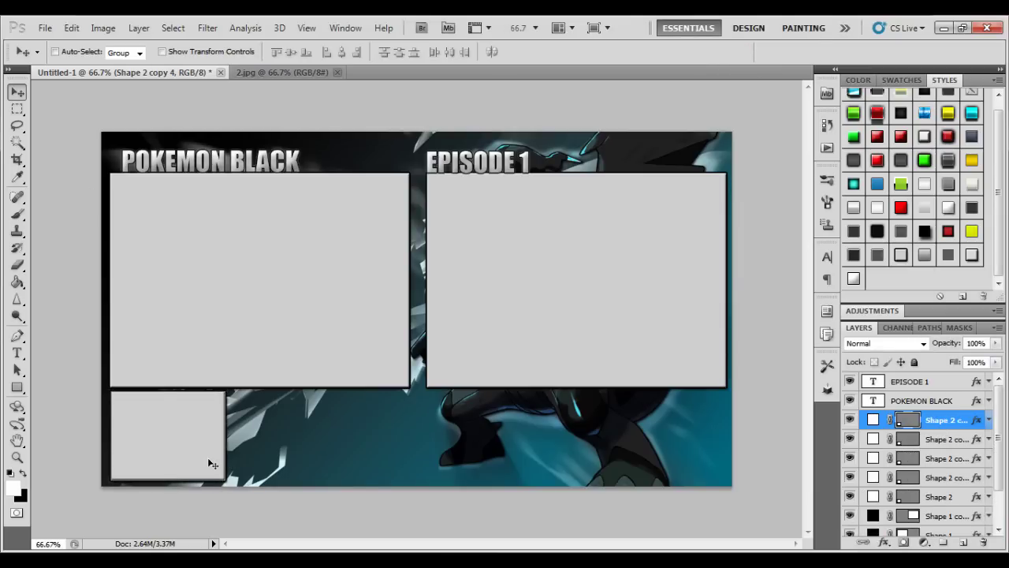
drag(211, 463, 344, 462)
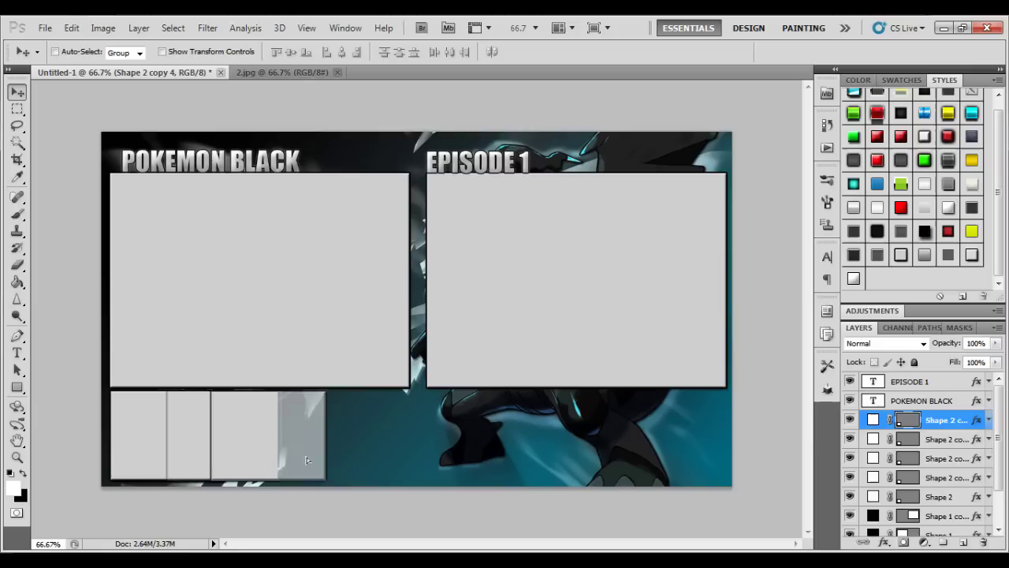
click(950, 440)
drag(146, 446, 412, 456)
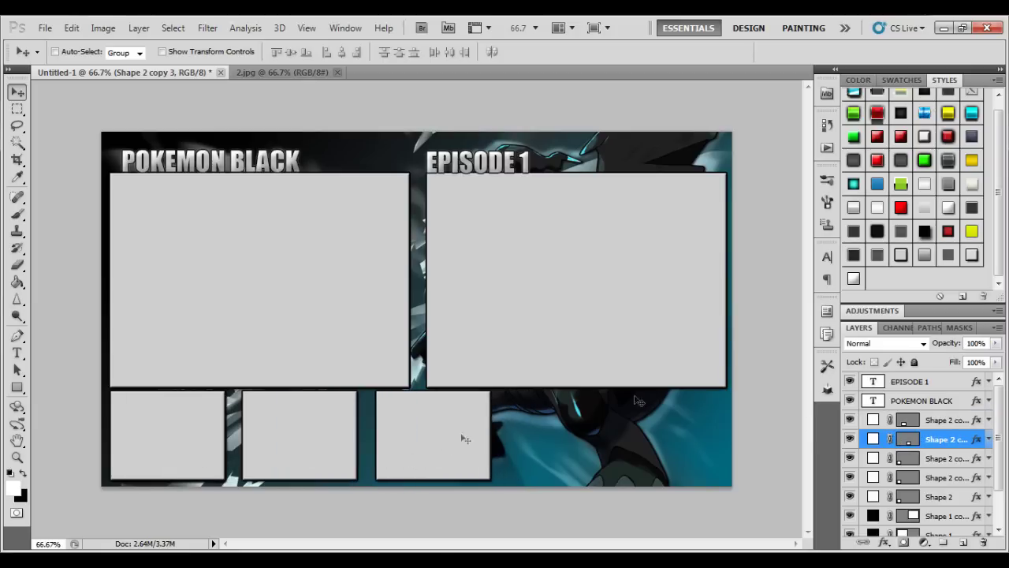
click(946, 458)
drag(296, 462, 686, 463)
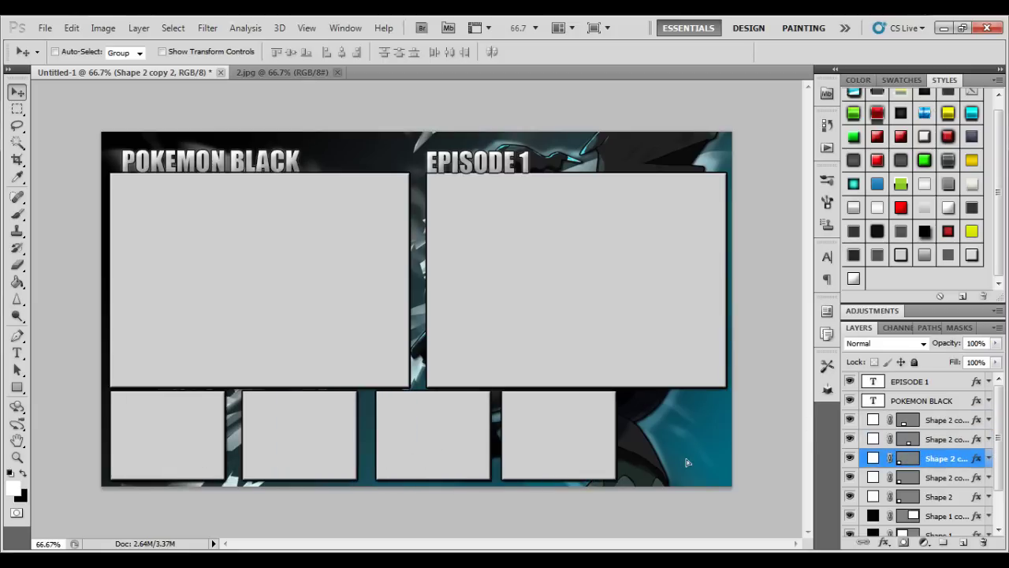
click(946, 477)
drag(197, 405, 686, 402)
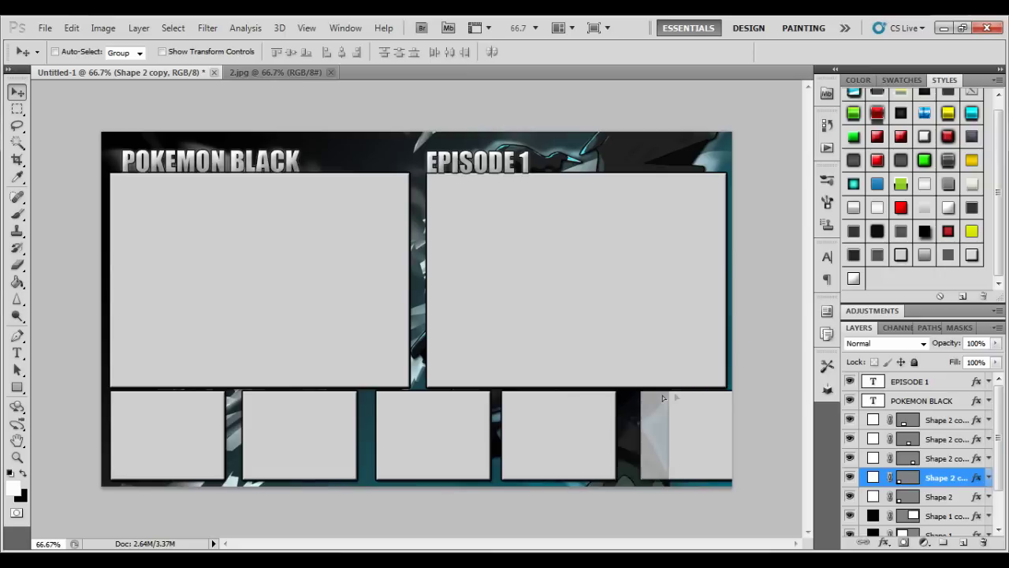
Step: Select all five bottom boxes for transform, then delete the four duplicate boxes
click(930, 496)
shift+click(931, 420)
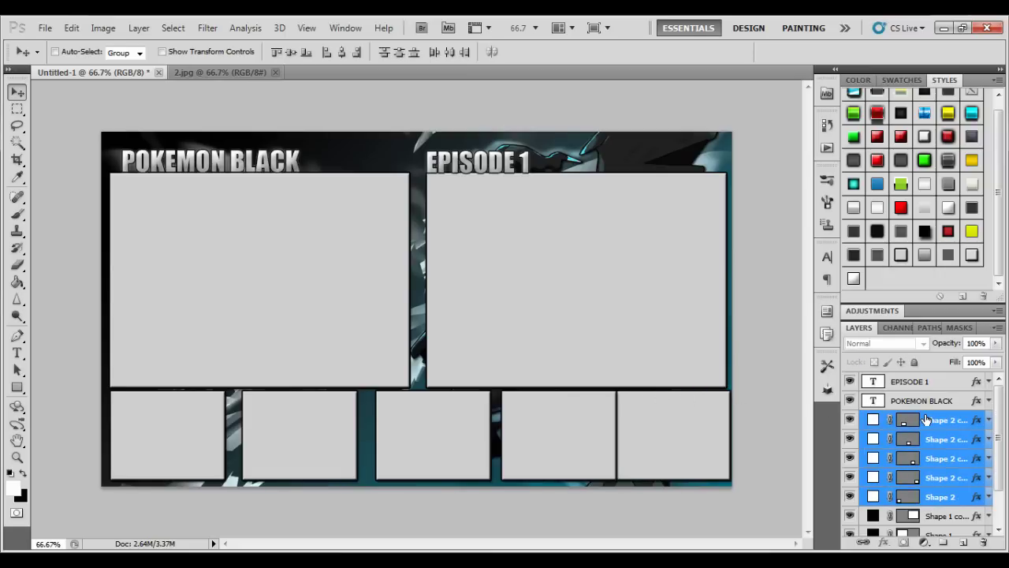
key(ctrl+t)
click(720, 53)
click(946, 477)
shift+click(946, 419)
key(Delete)
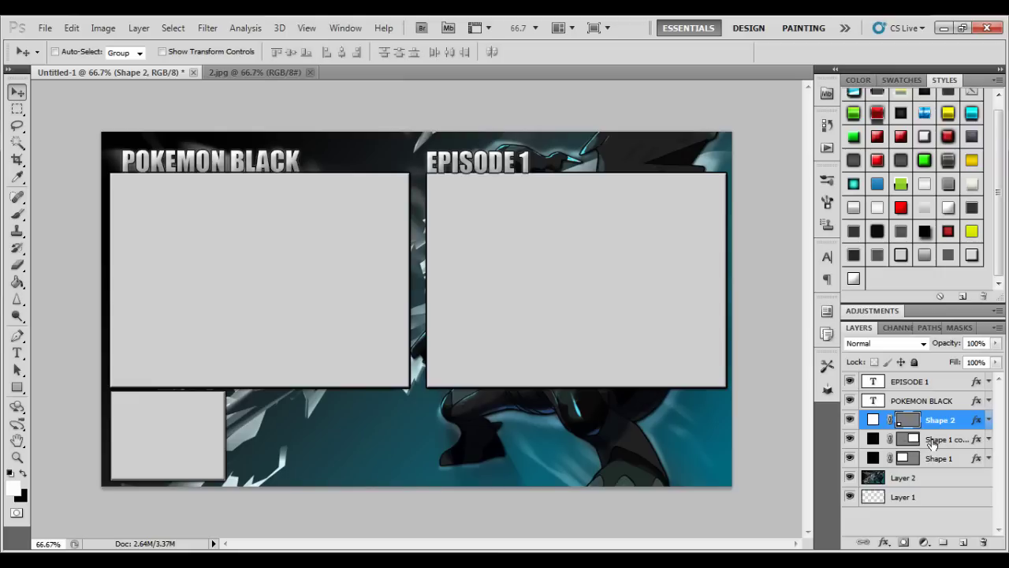
Step: Narrow the bottom-left box and spread four copies of it along the bottom
key(ctrl+t)
drag(227, 434, 212, 435)
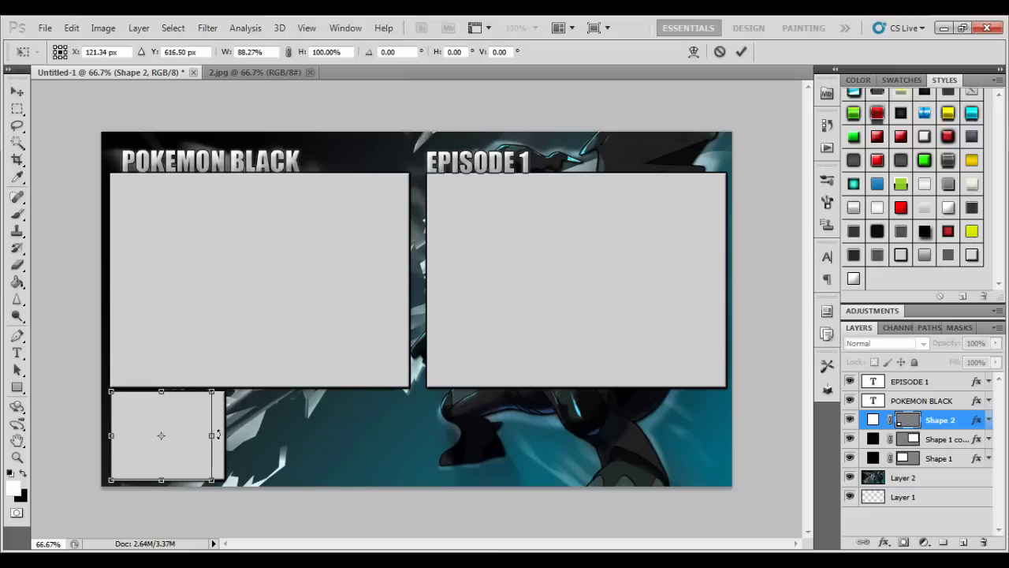
click(741, 51)
key(ctrl+j)
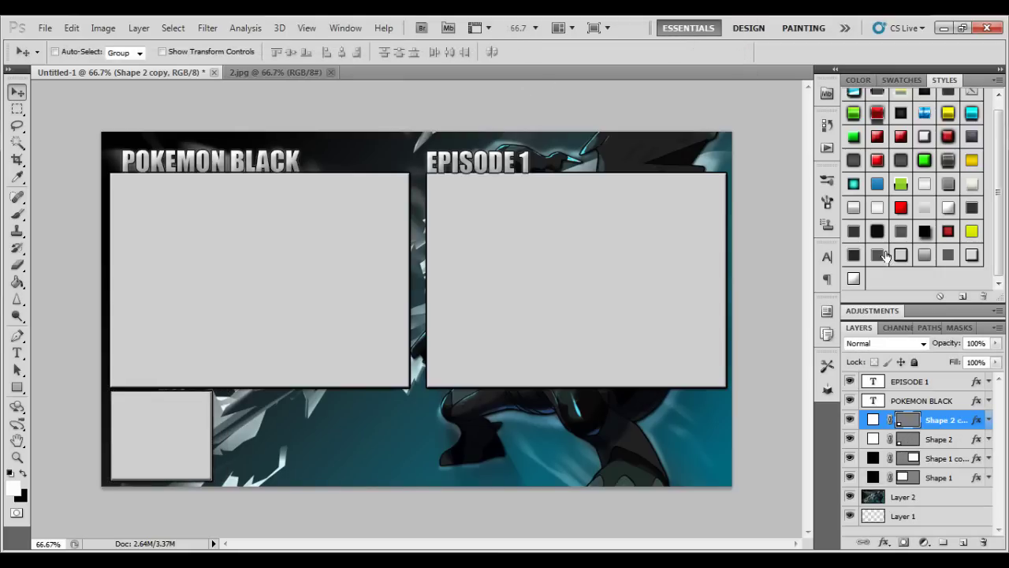
key(ctrl+j)
key(ctrl+j)
key(ctrl+j)
drag(182, 450, 293, 448)
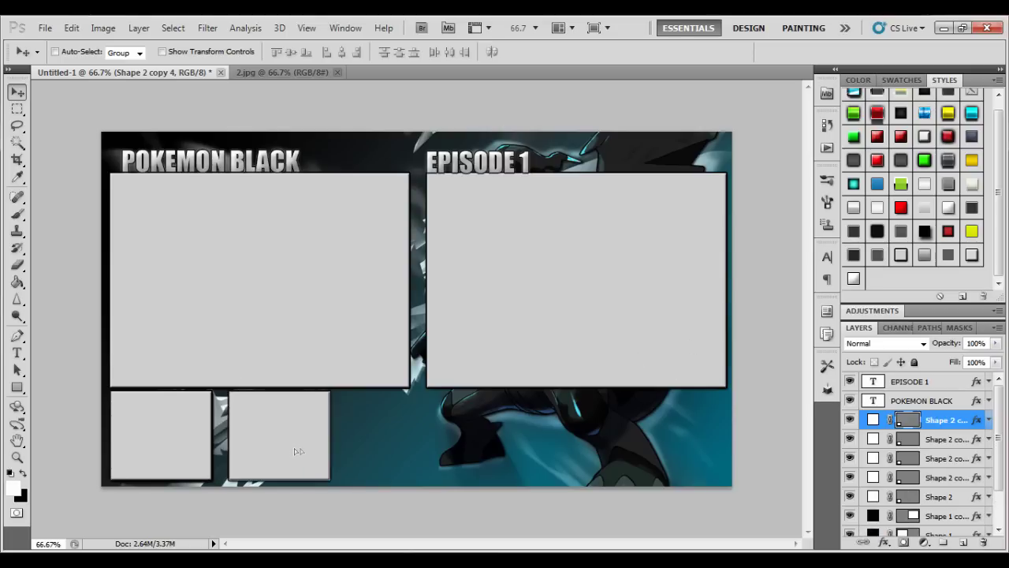
click(938, 435)
drag(180, 451, 406, 454)
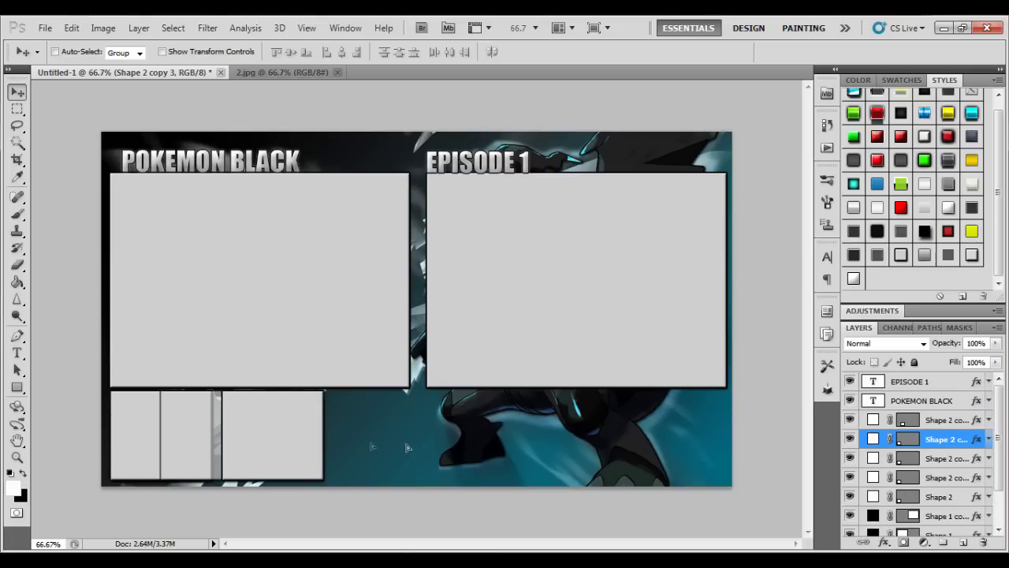
click(938, 460)
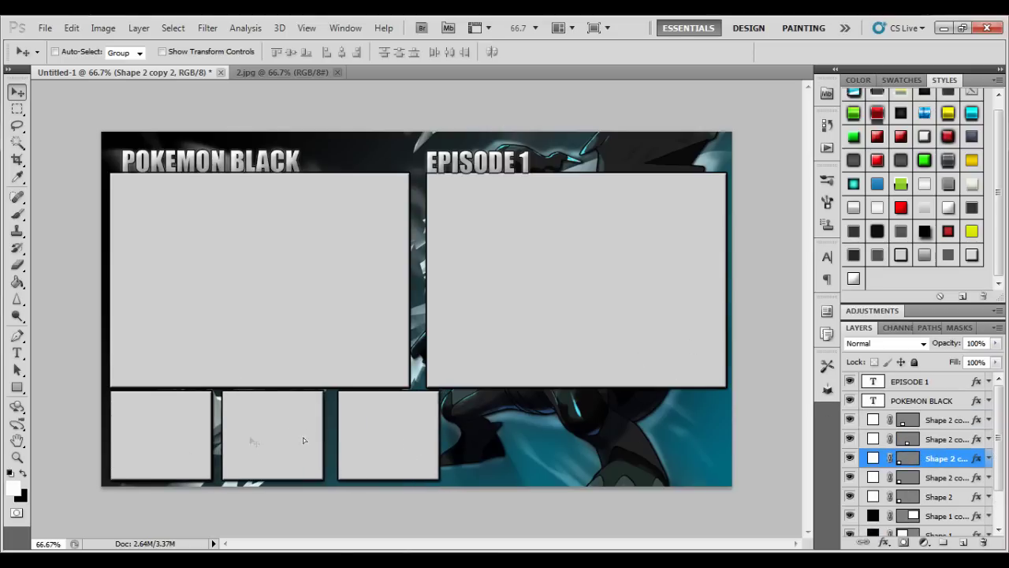
drag(303, 437, 648, 437)
click(938, 477)
drag(165, 430, 630, 434)
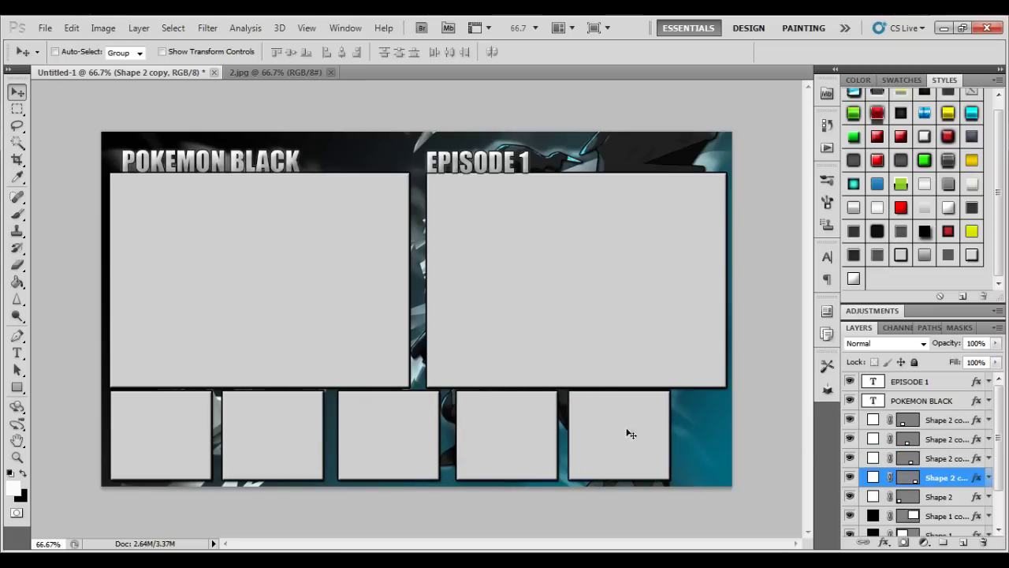
Step: Narrow the row of four copied boxes together
click(962, 495)
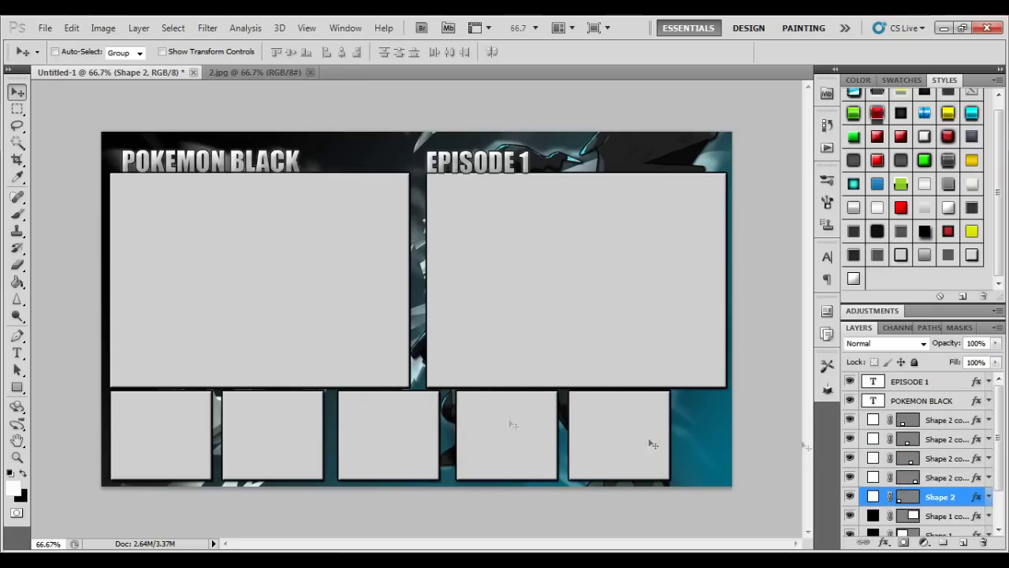
click(961, 409)
click(934, 422)
shift+click(934, 478)
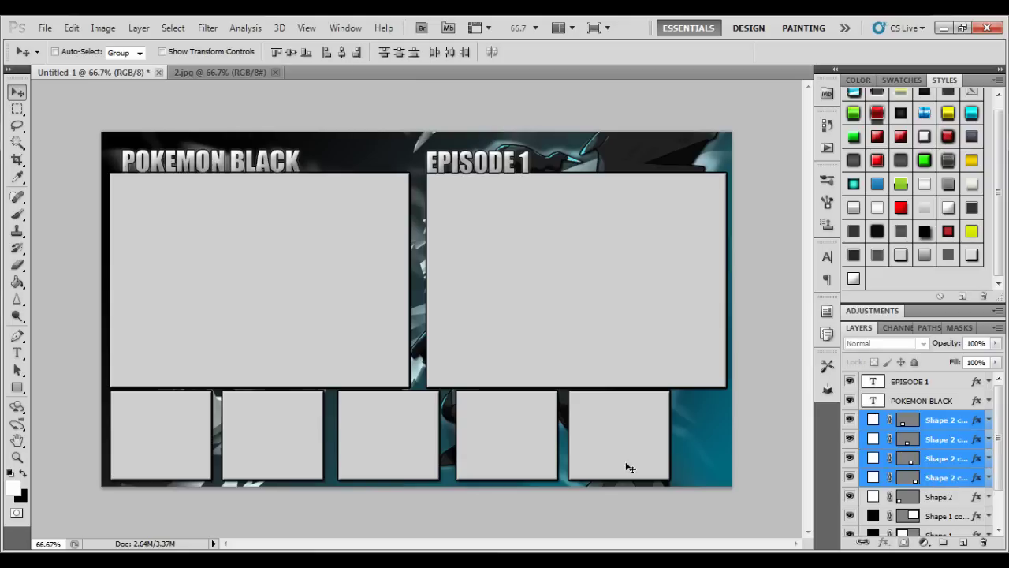
key(ctrl+t)
drag(671, 435, 655, 440)
click(741, 52)
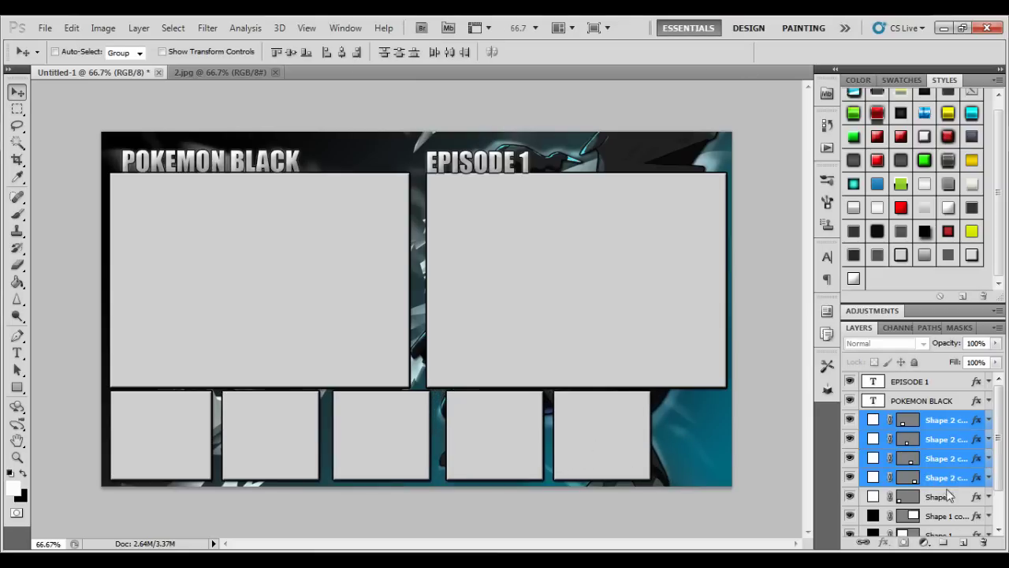
Step: Undo an accidental shift and squeeze the whole five-box bottom row narrower
click(938, 483)
click(938, 501)
drag(400, 405, 367, 421)
key(ctrl+z)
click(946, 419)
shift+click(960, 471)
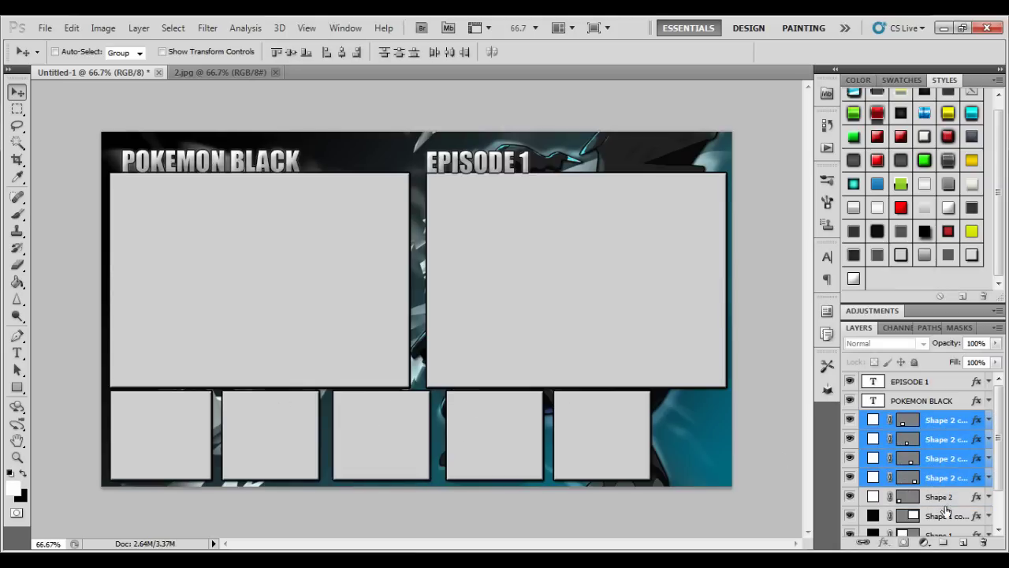
click(938, 497)
shift+click(946, 420)
key(ctrl+t)
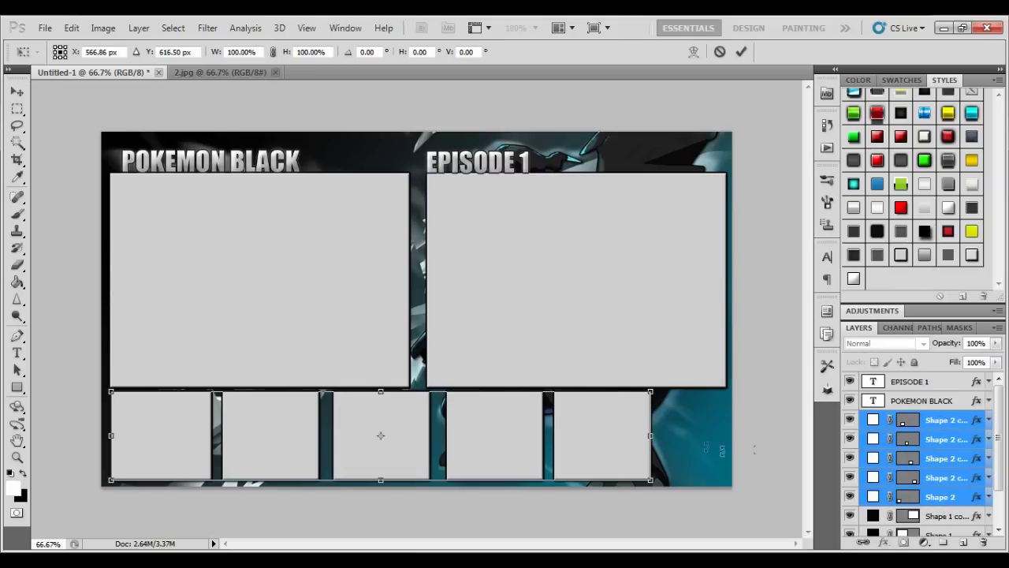
drag(651, 435, 628, 435)
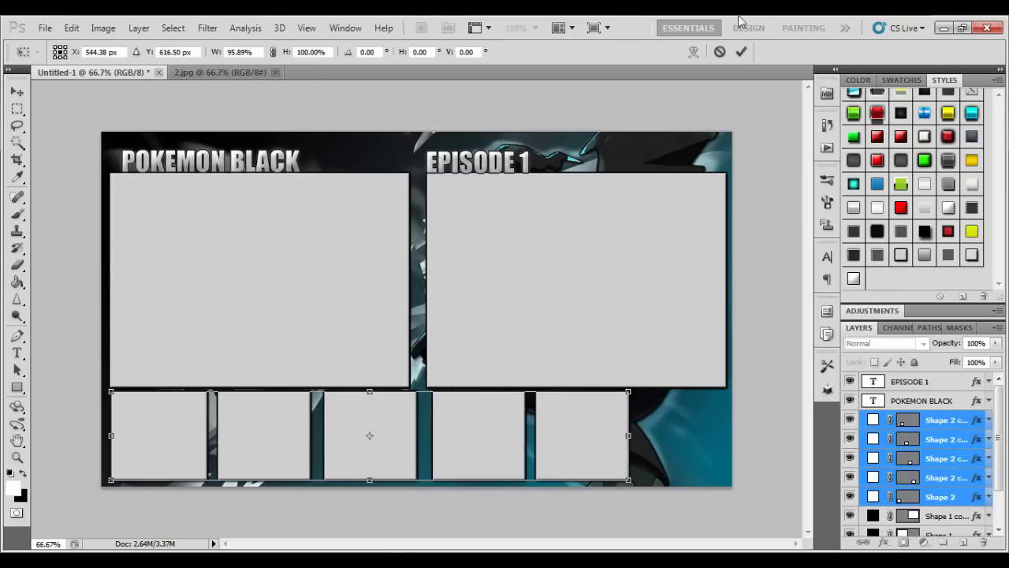
click(741, 51)
Step: Duplicate one bottom box and place it at the row's right end
click(946, 496)
key(ctrl+j)
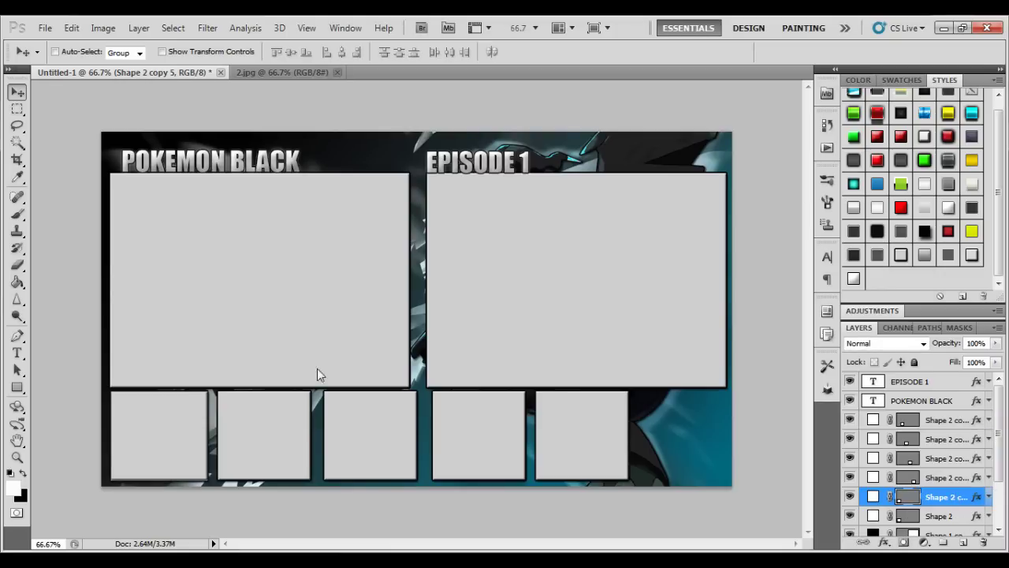
drag(457, 396, 702, 401)
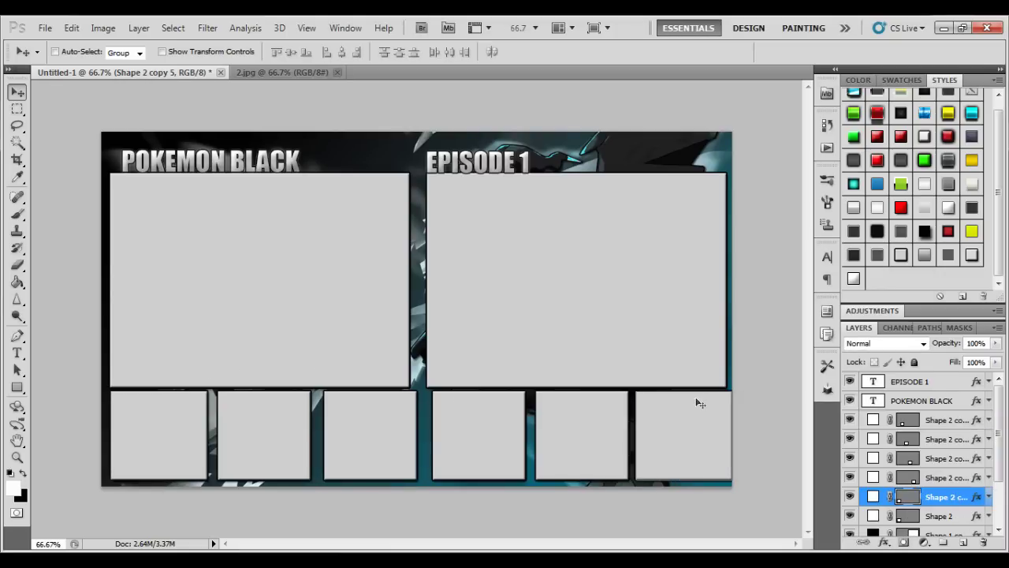
Step: Open 495.png from the Black and White Sugimori Artwork folder, then return to Untitled-1
key(ctrl+o)
double_click(410, 138)
double_click(565, 142)
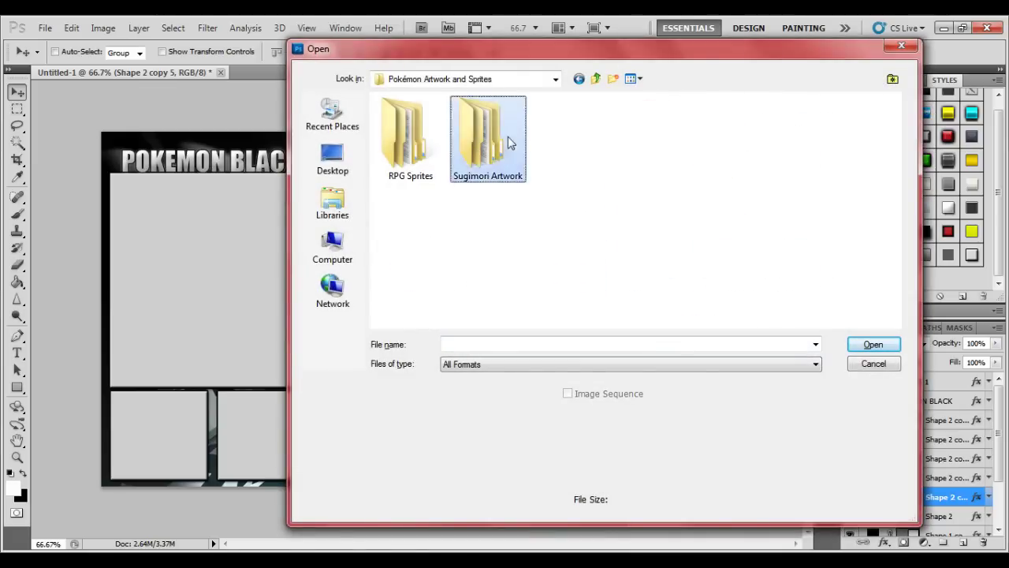
double_click(504, 138)
double_click(402, 138)
double_click(492, 150)
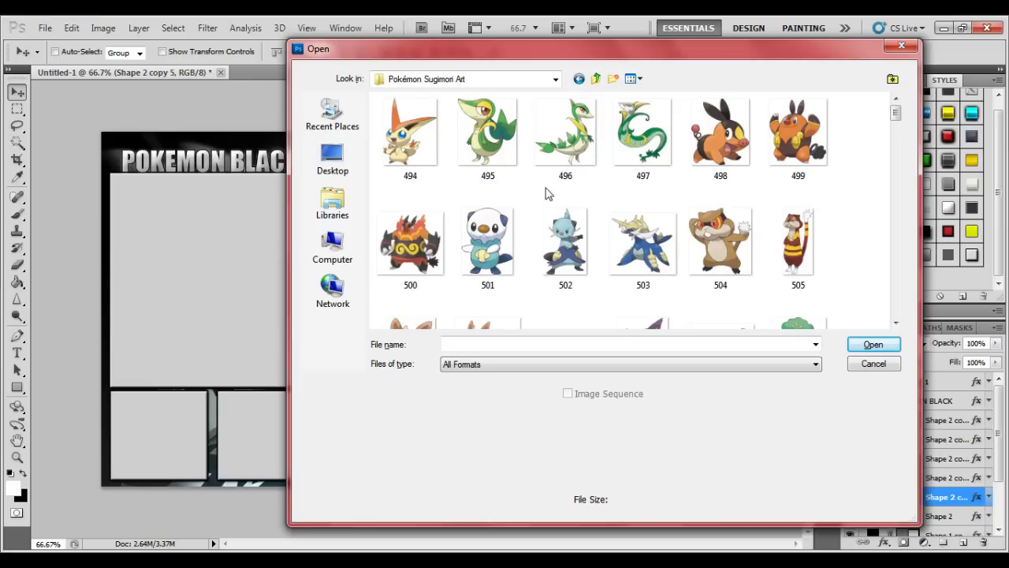
click(489, 142)
double_click(489, 138)
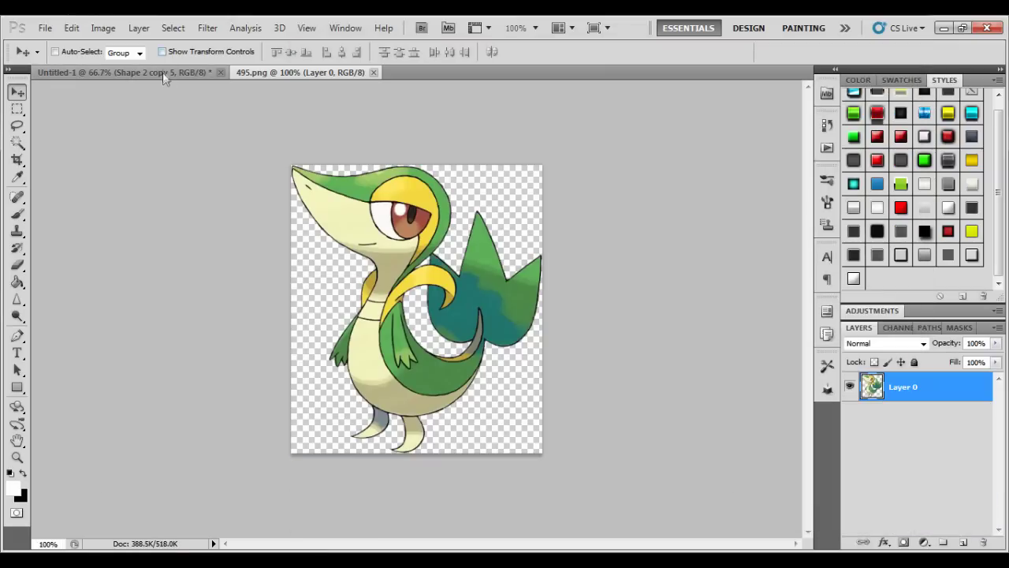
click(164, 71)
drag(18, 143, 87, 153)
Step: Group the small box layers into a group named PokeBoxes
click(945, 420)
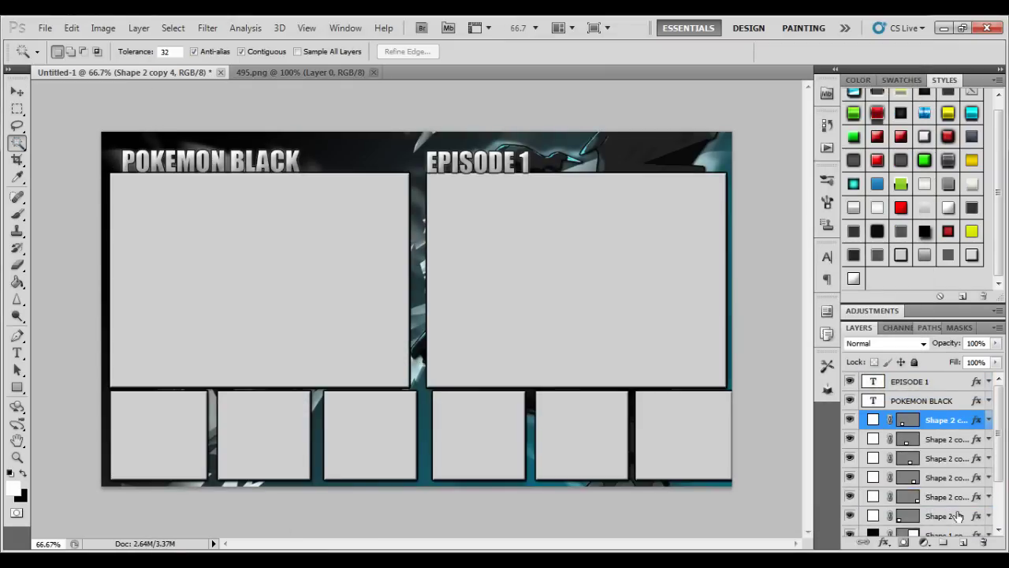
shift+click(957, 515)
key(ctrl+g)
double_click(912, 419)
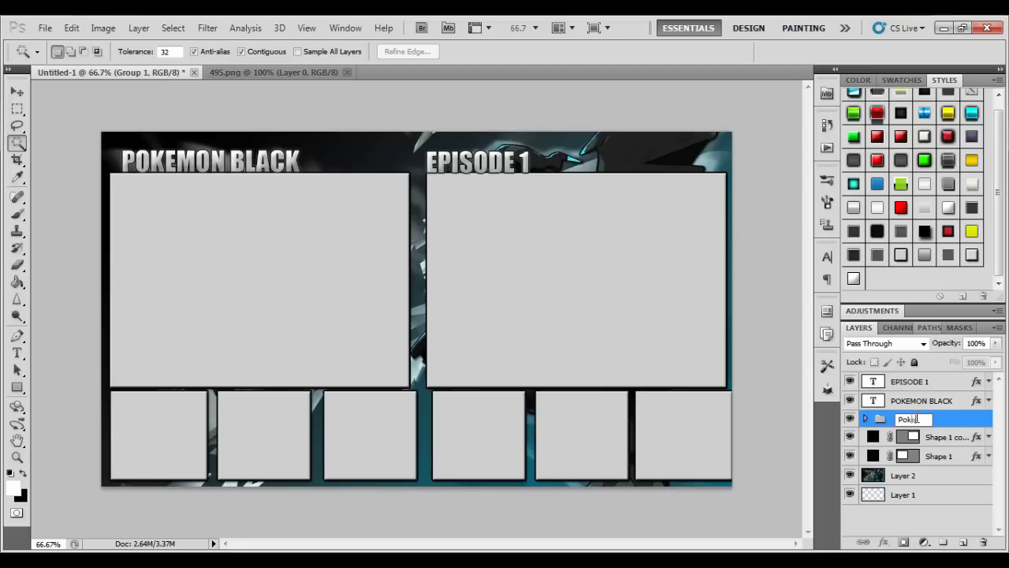
text(es)
key(Return)
Step: Rasterize both Shape 1 panel layers and clear the grey fill inside the left panel
drag(18, 108, 78, 103)
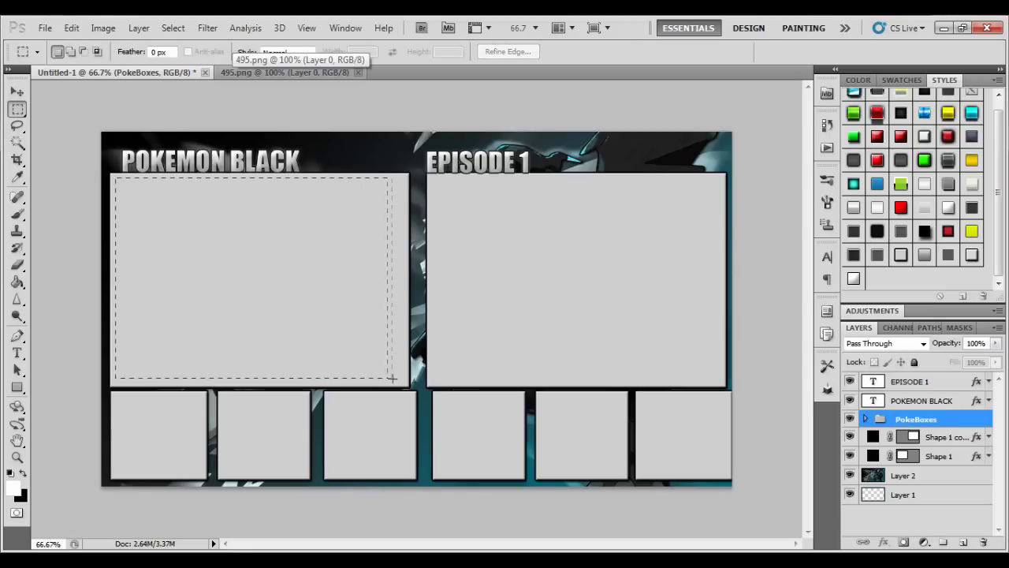
click(956, 457)
key(Delete)
click(488, 232)
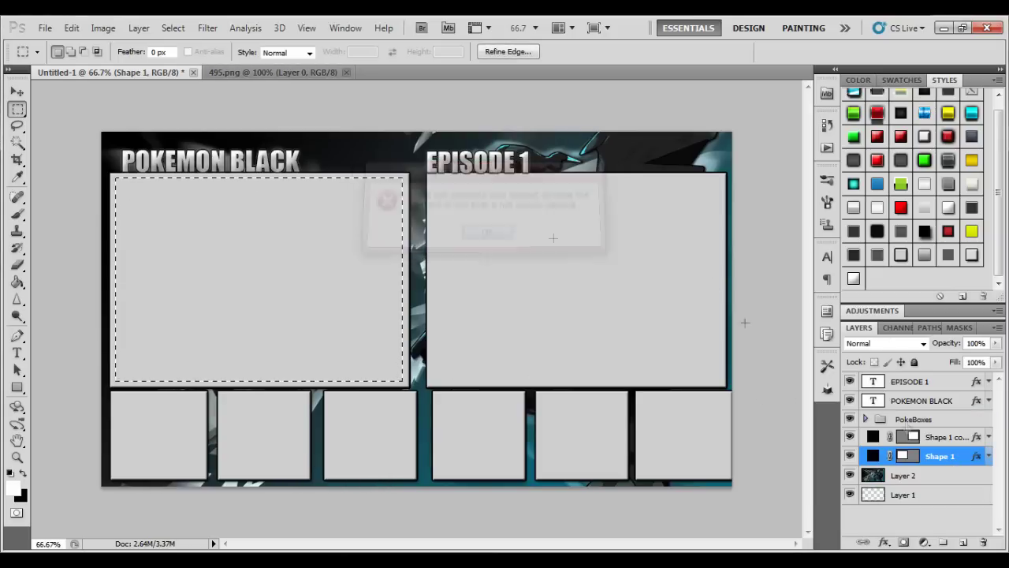
shift+click(946, 436)
right_click(942, 438)
click(936, 201)
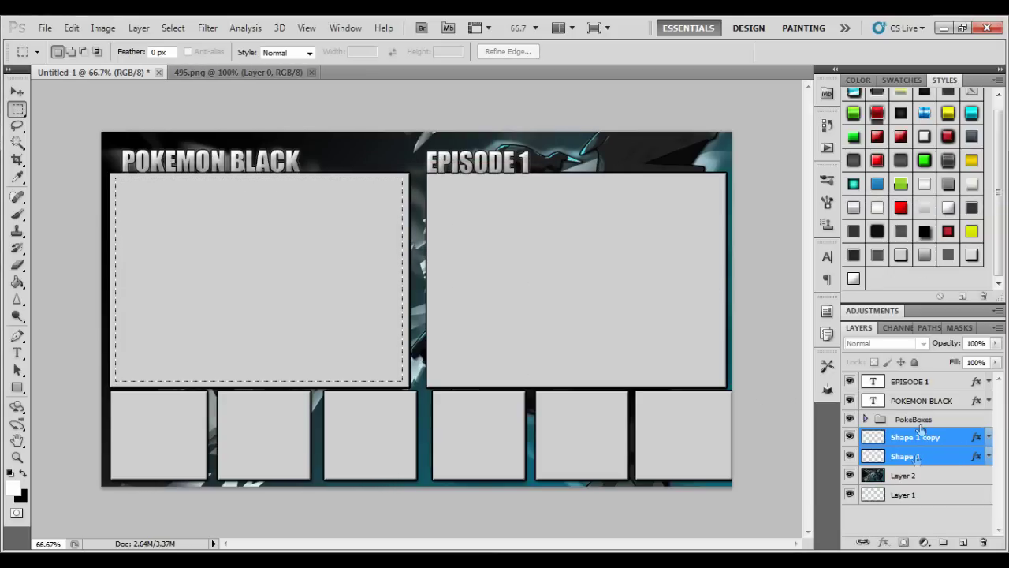
click(906, 456)
key(Delete)
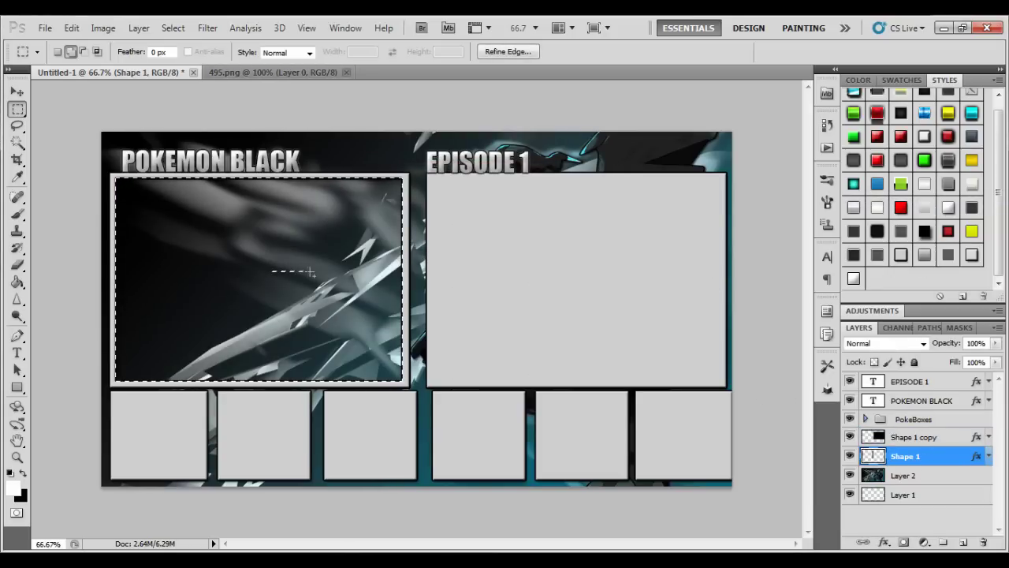
Step: Clear the grey fill inside the right panel on the Shape 1 copy layer
drag(285, 270, 600, 263)
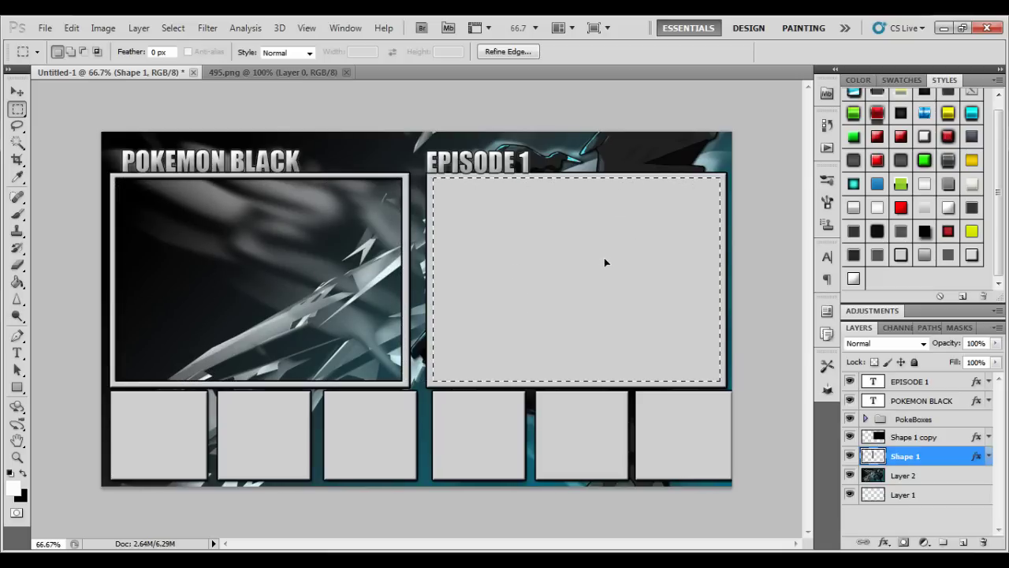
click(932, 438)
key(Delete)
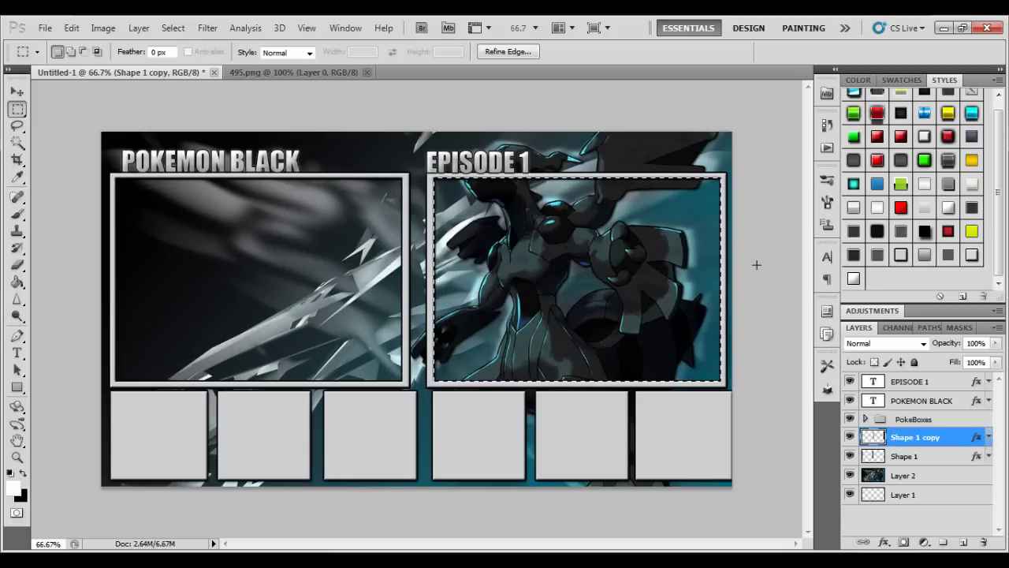
click(915, 457)
click(914, 419)
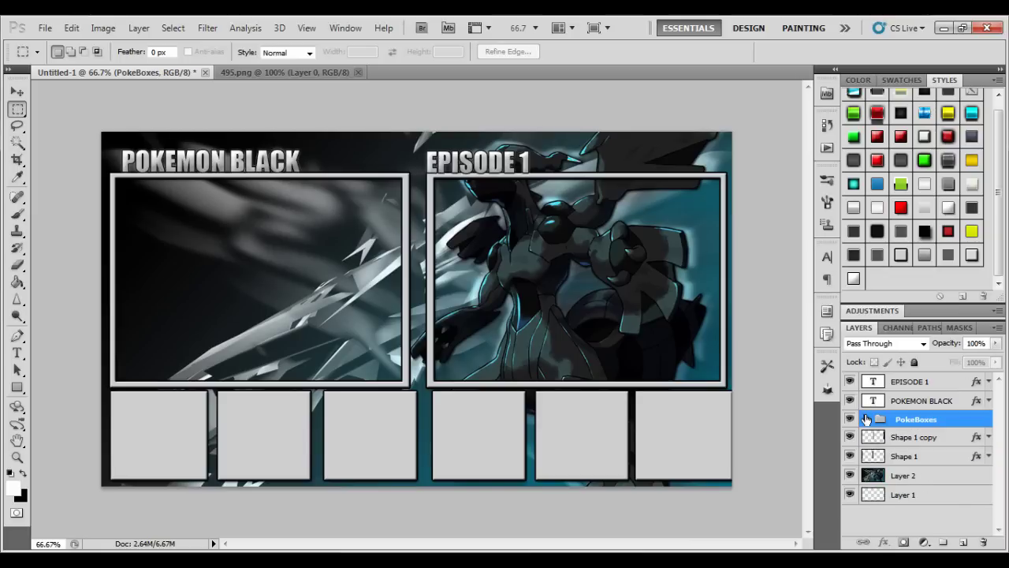
Step: Give all six box layers a dark metallic gradient style with 12% fill
click(866, 419)
scroll(999, 463, down, 2)
click(942, 409)
shift+click(942, 505)
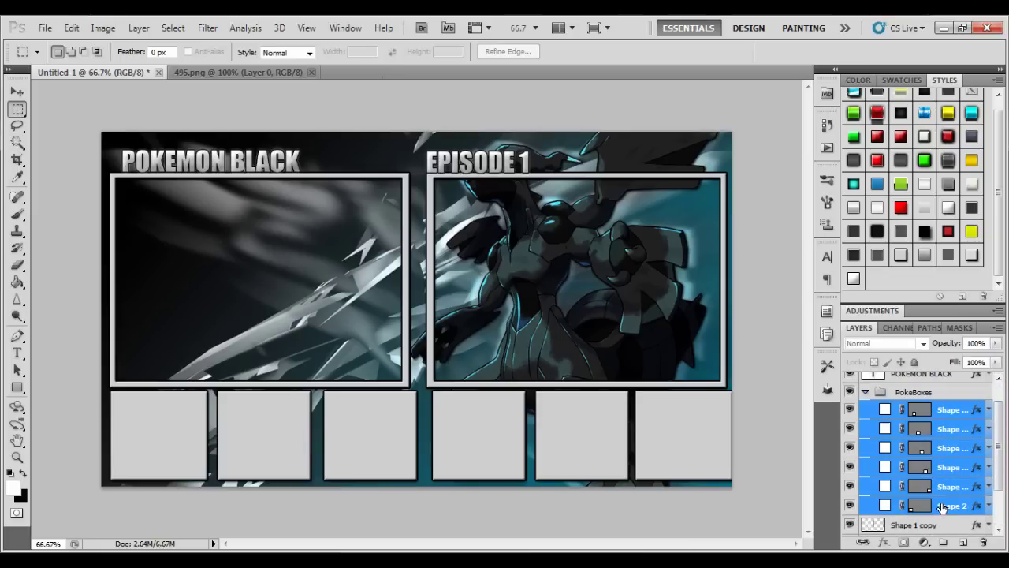
click(926, 208)
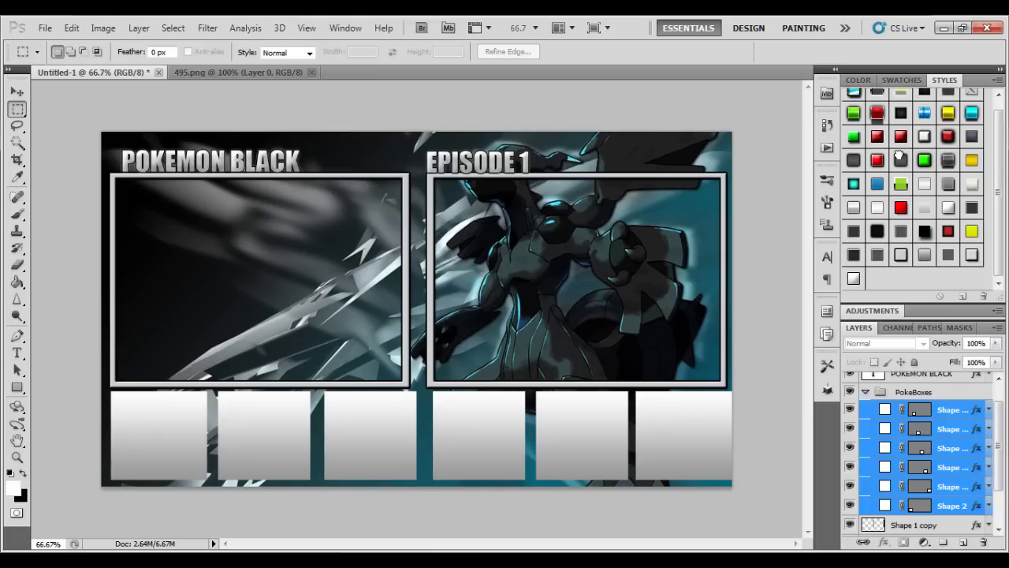
click(899, 158)
click(996, 362)
drag(929, 377, 930, 380)
Step: Delete the rightmost bottom box layer, leaving five, and collapse the PokeBoxes group
click(946, 410)
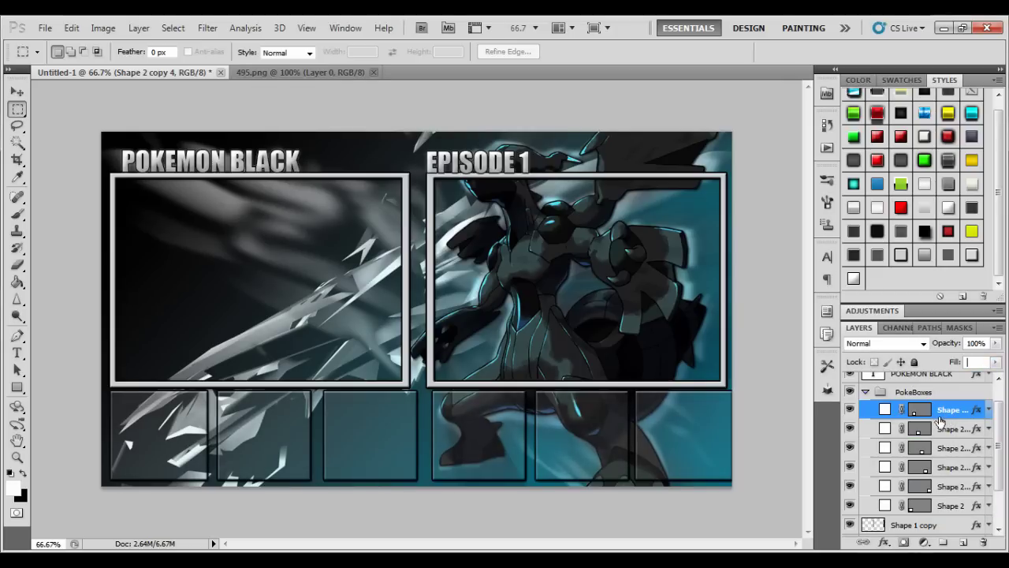
click(849, 409)
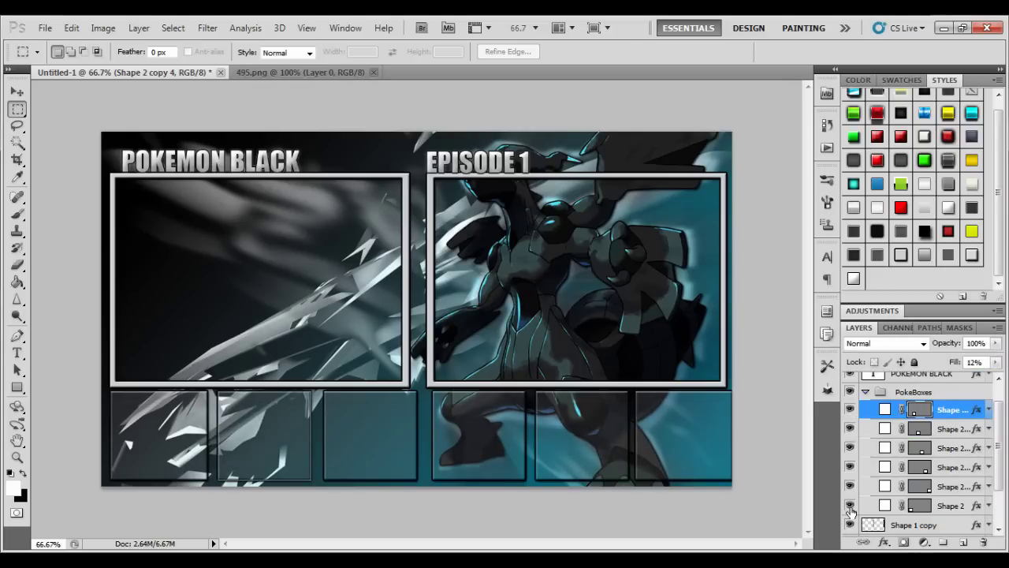
click(848, 487)
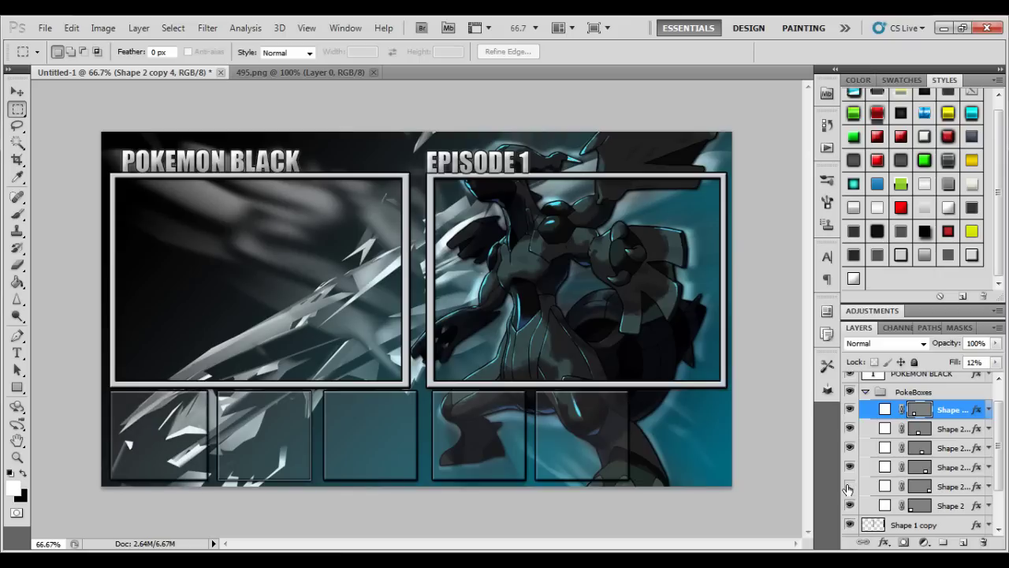
click(966, 486)
key(Delete)
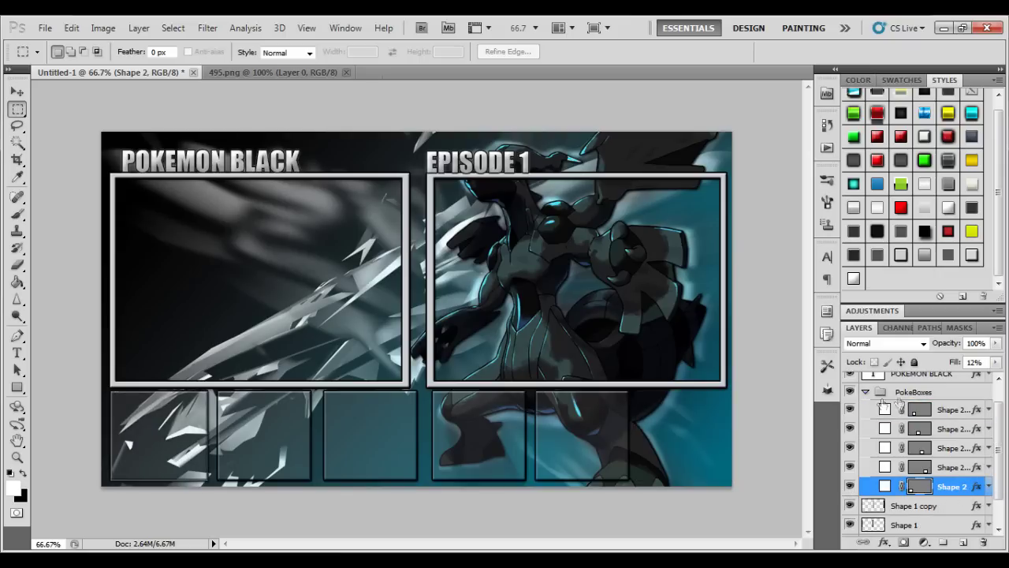
click(864, 392)
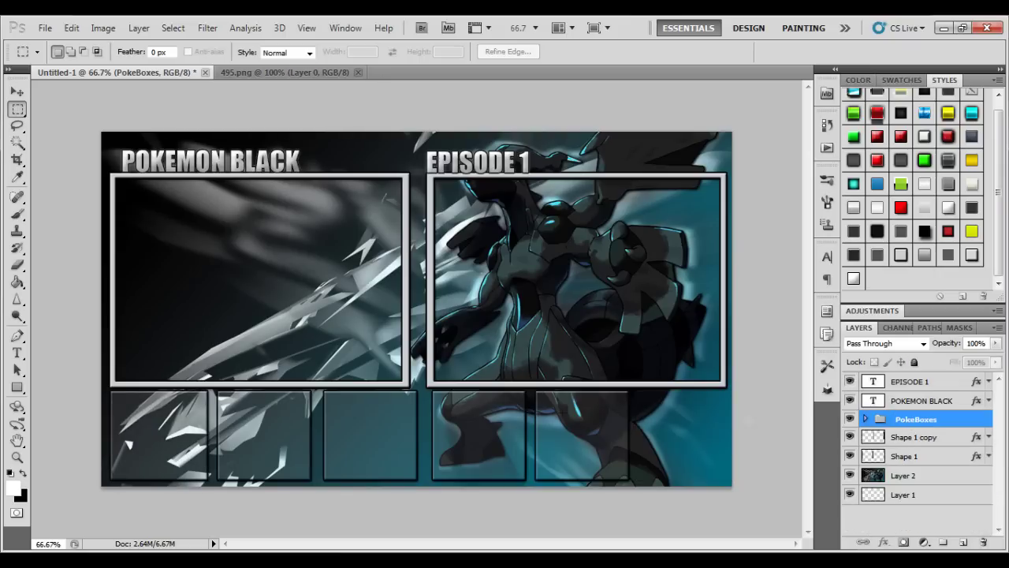
Step: Shift the row of small boxes slightly right and down
click(17, 92)
drag(292, 352, 337, 369)
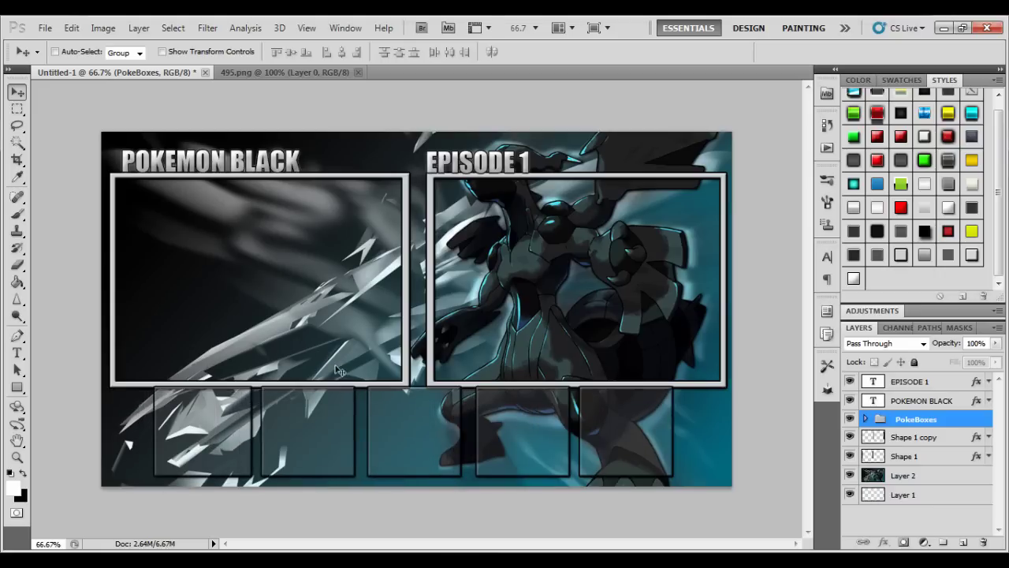
key(Right)
key(Right)
key(Right)
key(Right)
key(Right)
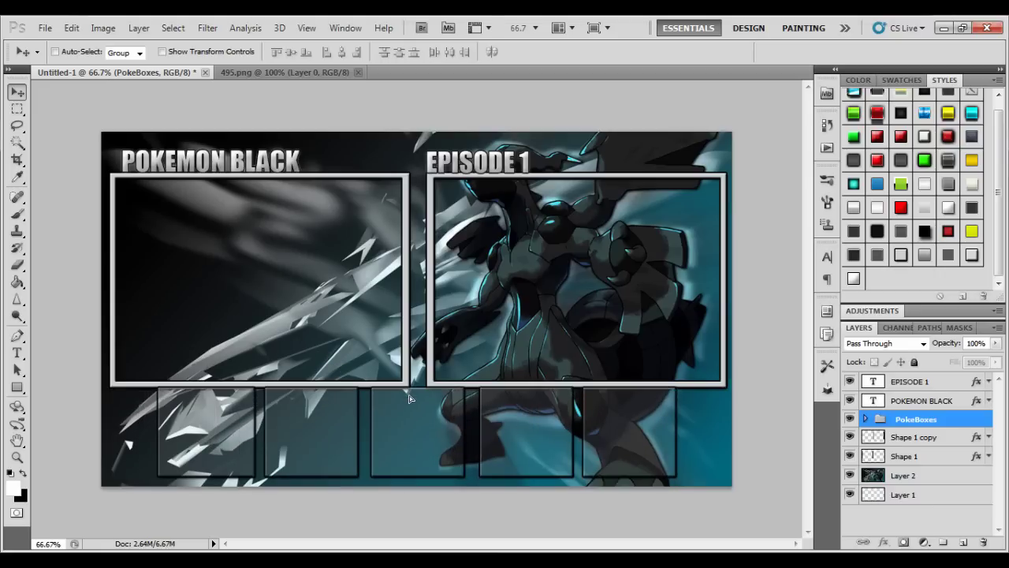
key(Down)
key(Down)
key(Down)
key(Down)
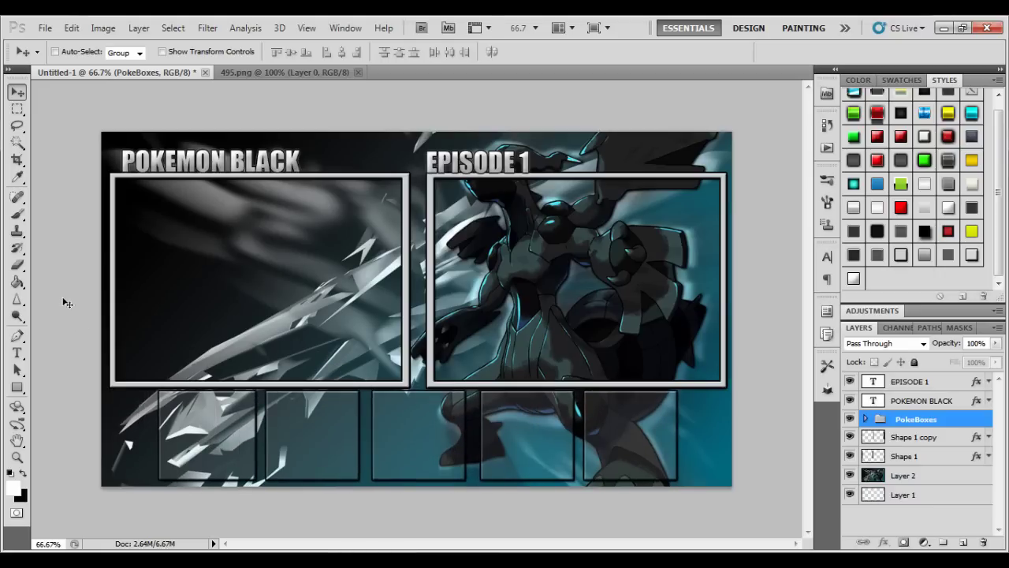
Step: Magic-wand the right frame's interior and delete that area from the Layer 2 artwork
click(17, 142)
click(903, 457)
click(903, 476)
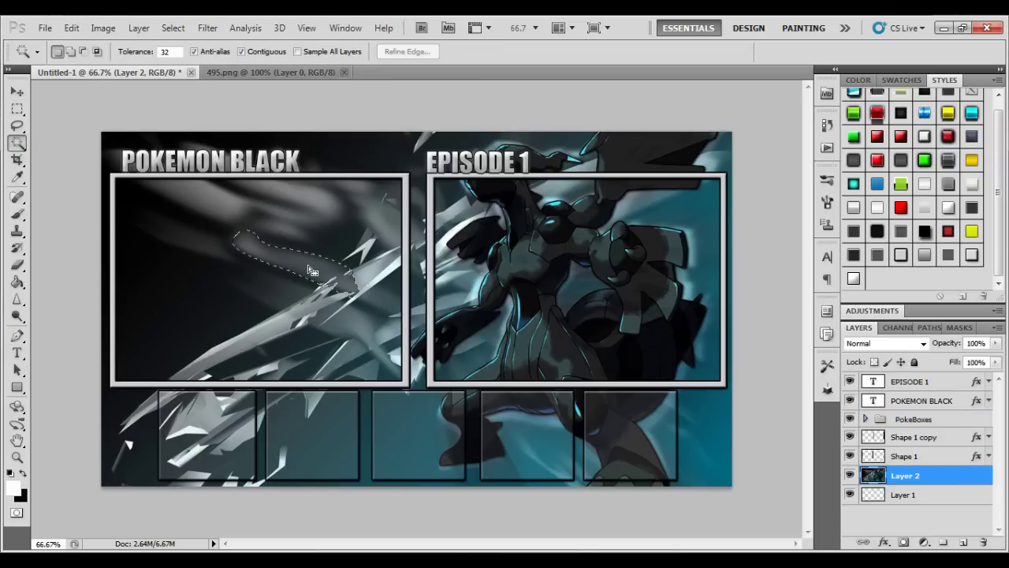
click(316, 270)
click(911, 425)
click(912, 436)
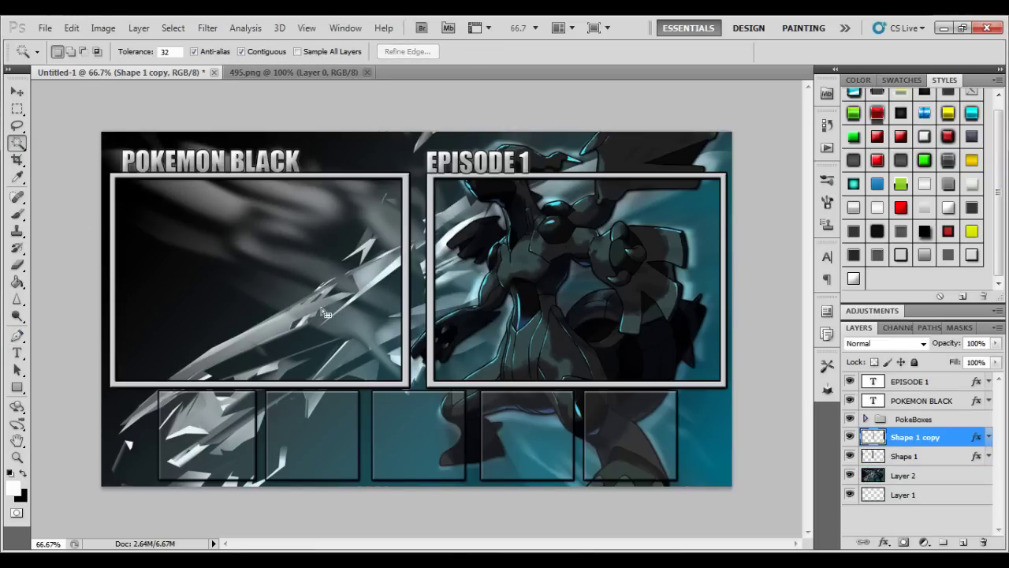
click(603, 292)
click(604, 291)
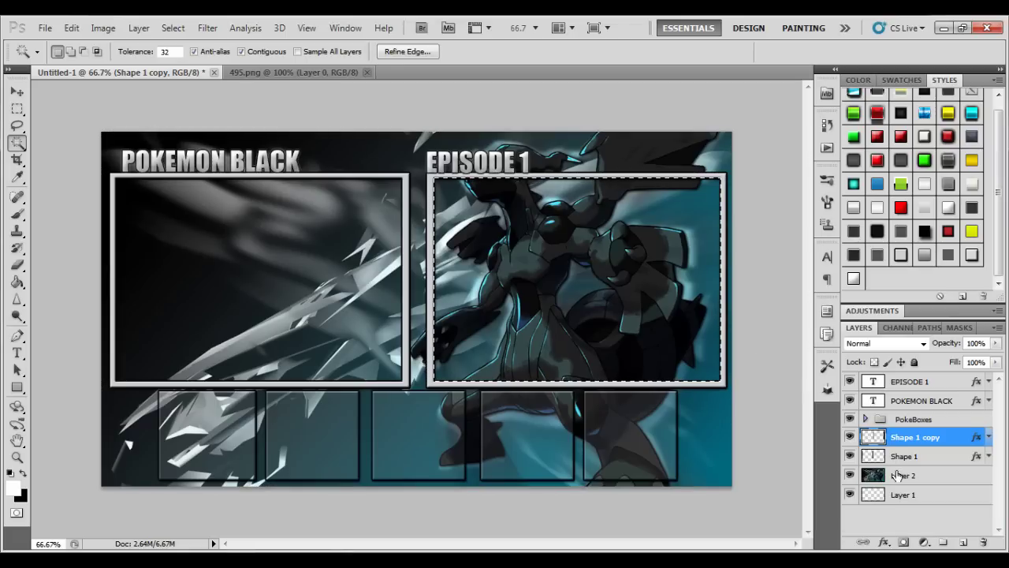
click(897, 475)
key(Delete)
Step: Delete the left frame's interior from Layer 2 the same way, then deselect
click(914, 437)
click(295, 226)
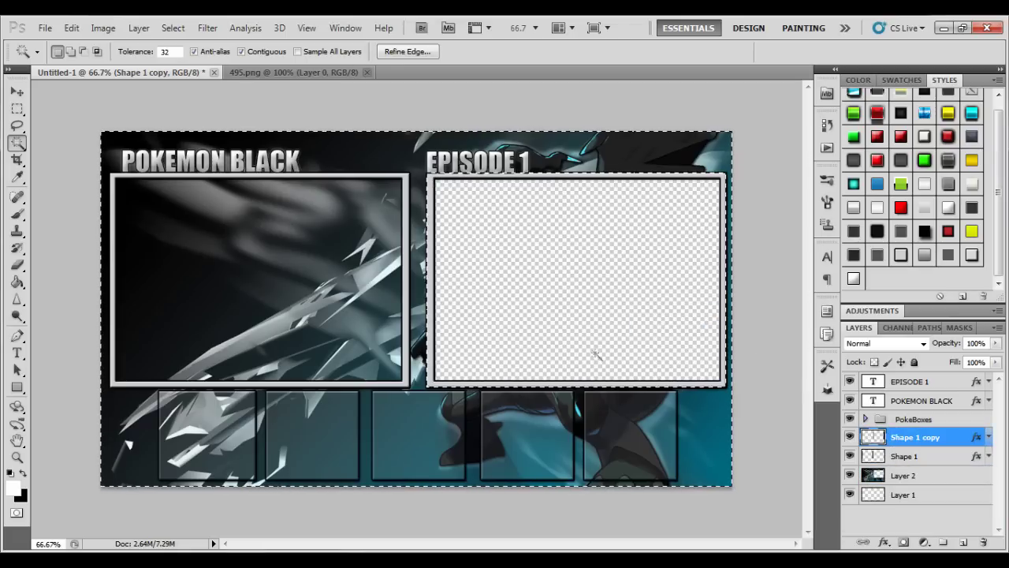
click(904, 456)
ctrl+click(872, 456)
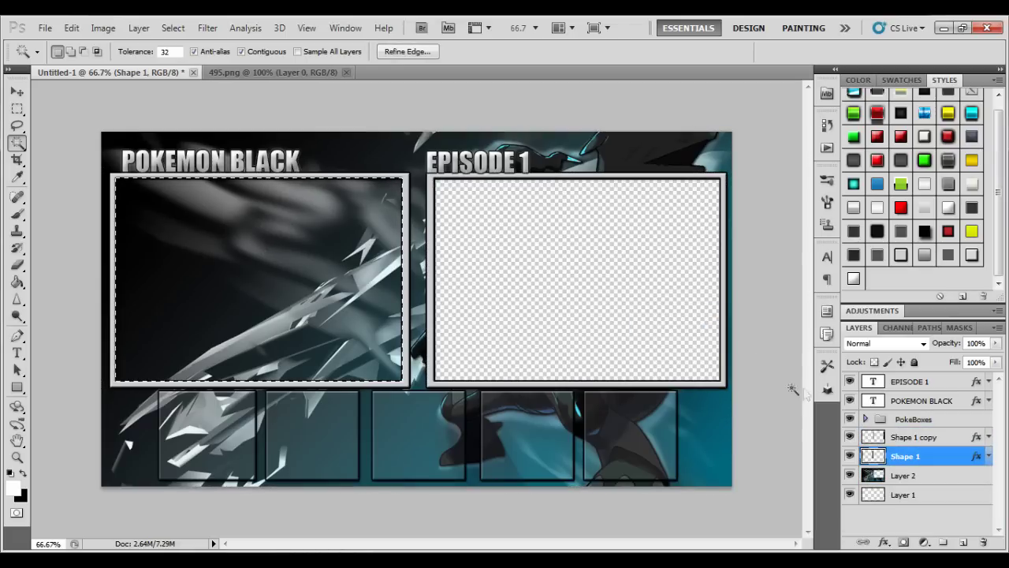
click(938, 479)
key(Delete)
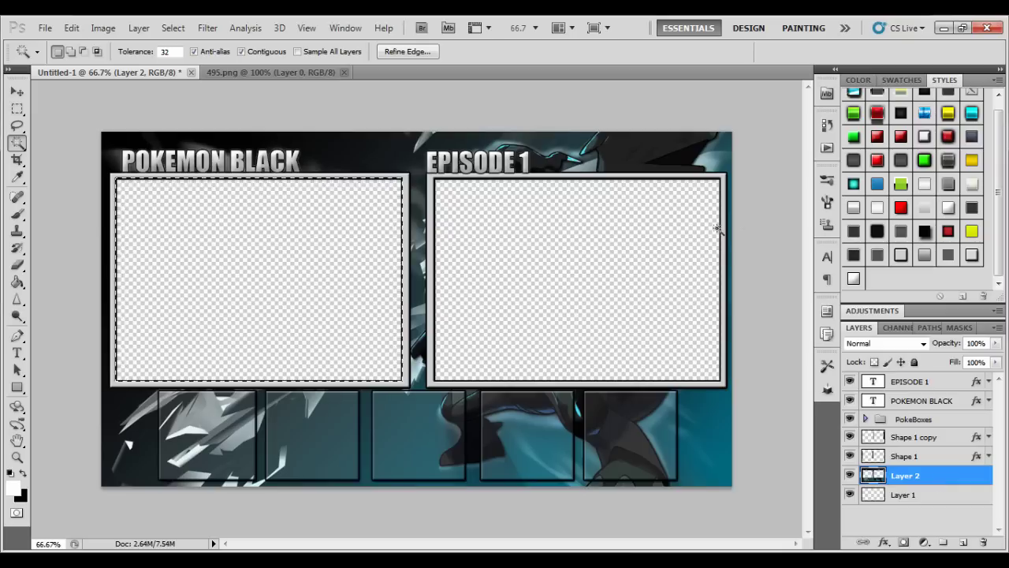
key(ctrl+d)
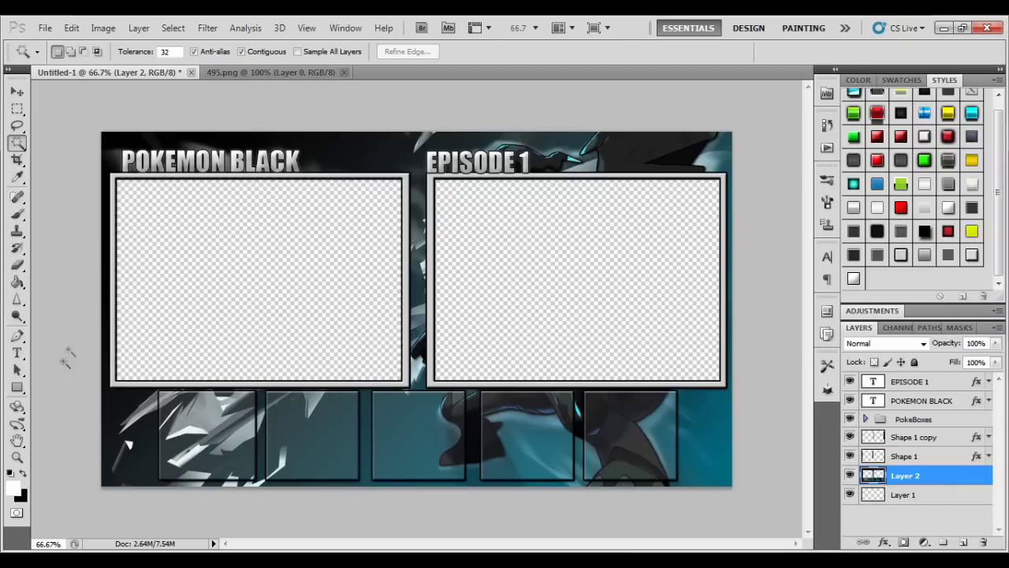
click(16, 353)
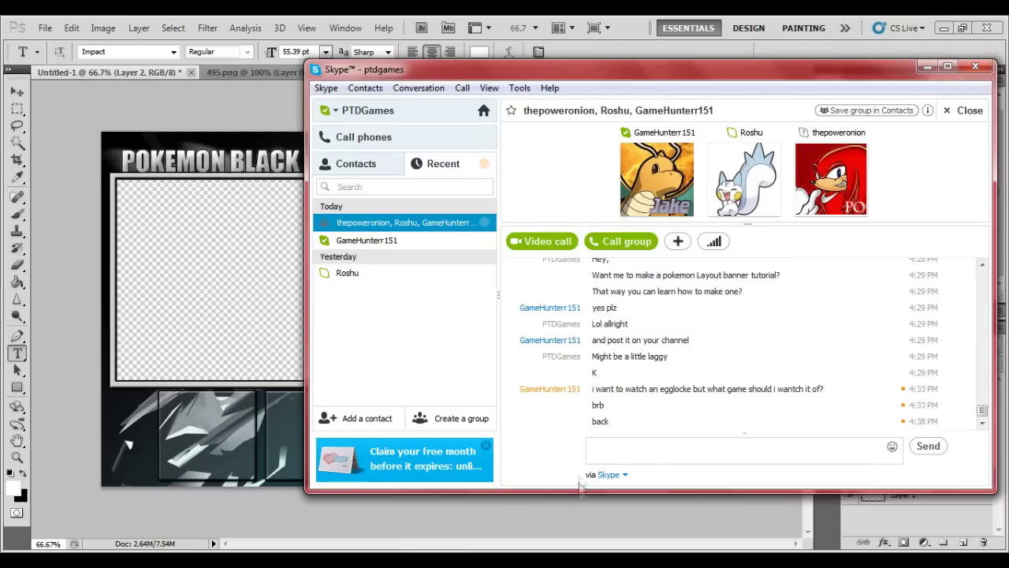
click(340, 63)
Step: Cut Snivy from 495.png, paste it into the banner, and shrink it toward the first box
click(330, 73)
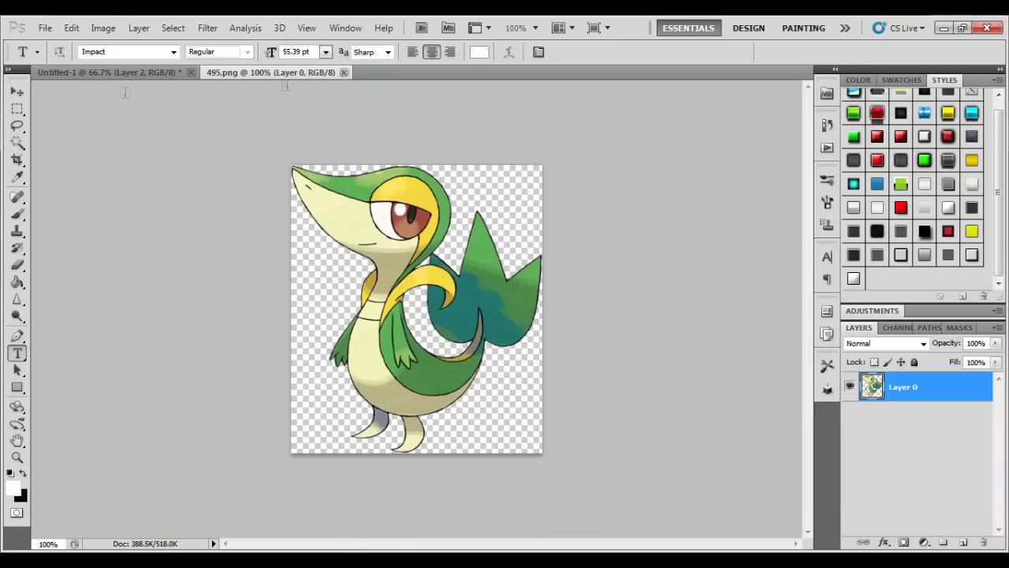
key(v)
key(ctrl+a)
key(ctrl+x)
click(150, 72)
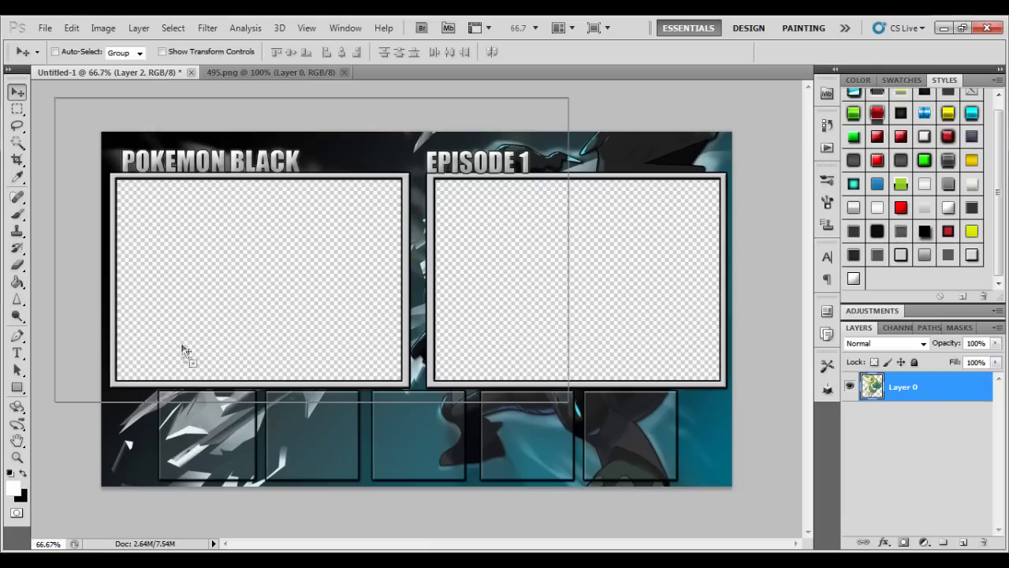
key(ctrl+v)
key(ctrl+t)
mouse_move(237, 418)
mouse_down()
mouse_move(170, 355)
mouse_move(201, 418)
mouse_up()
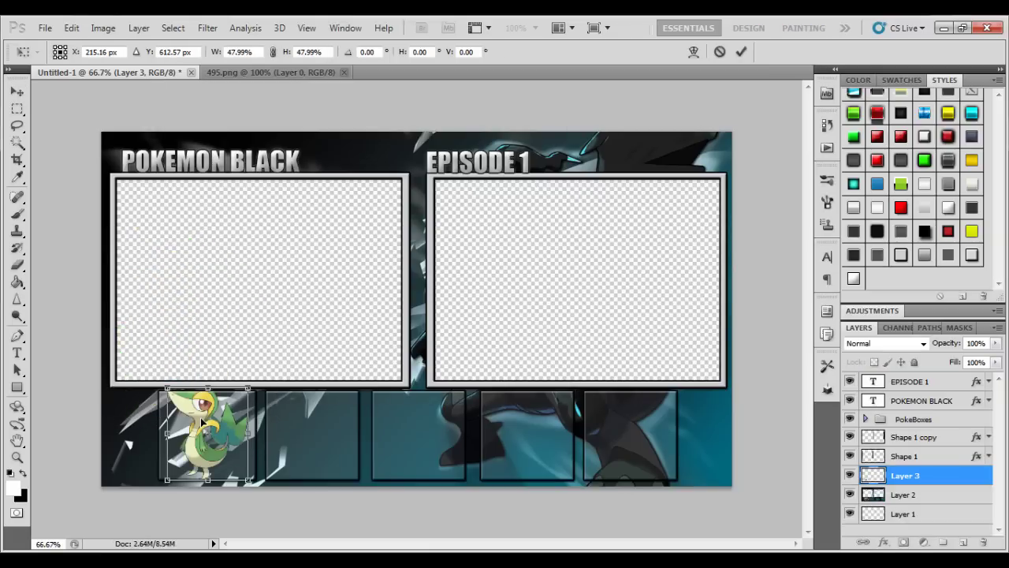
click(741, 52)
Step: Move Snivy's Layer 3 above PokeBoxes, centre it in the first box, and apply the saved style
drag(912, 476, 914, 416)
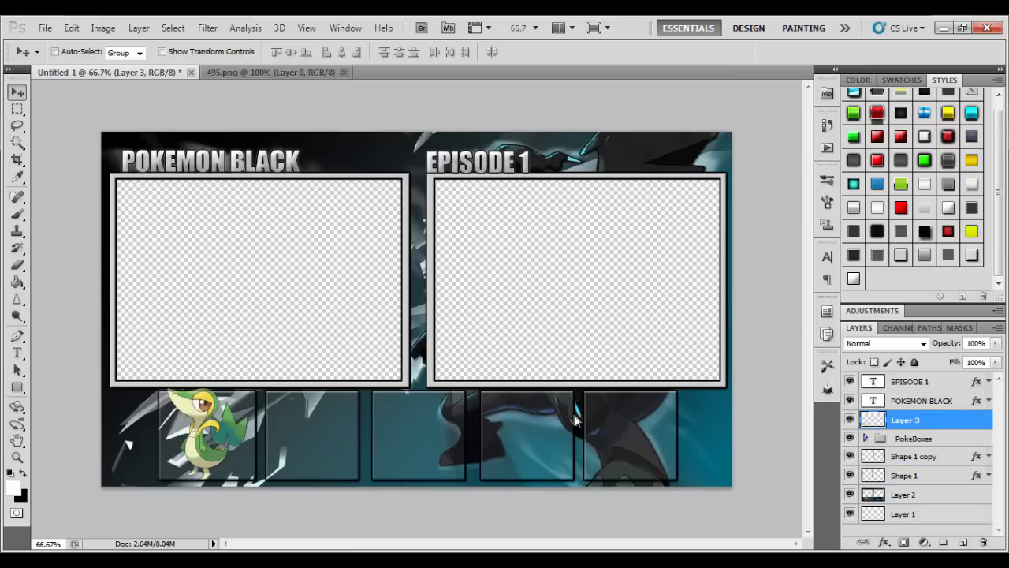
key(ctrl+t)
drag(246, 388, 238, 397)
drag(211, 434, 220, 430)
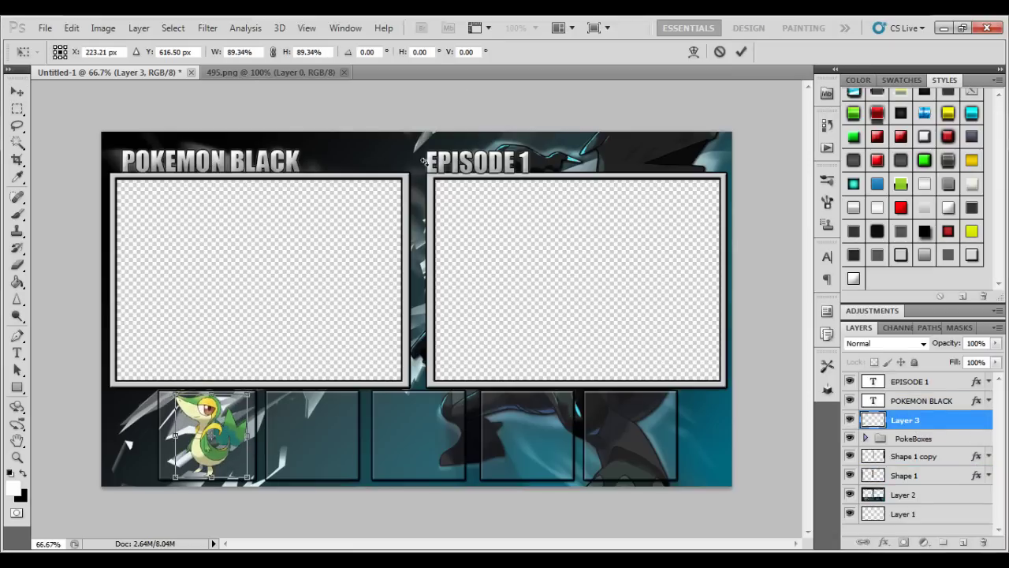
click(742, 52)
click(876, 255)
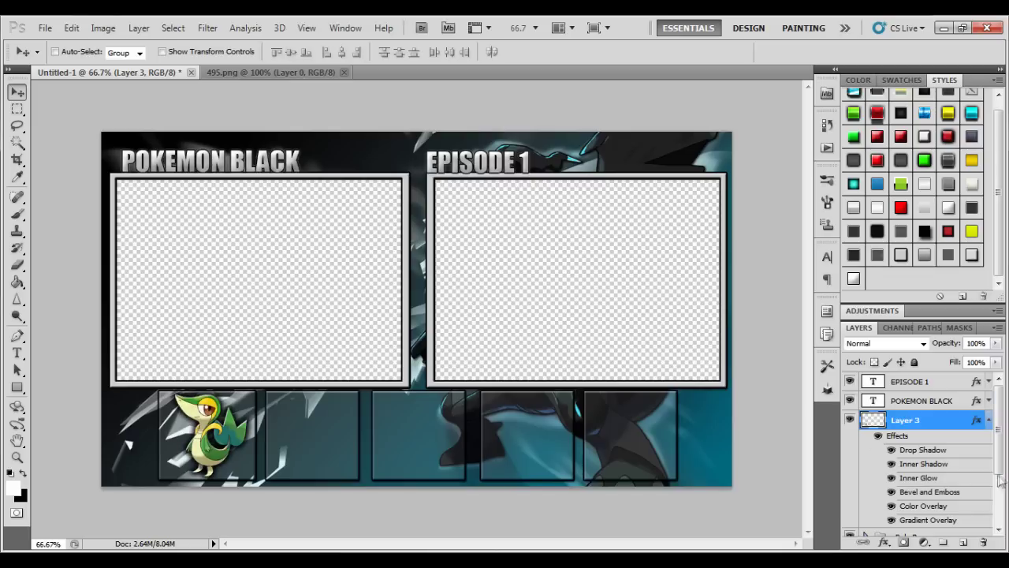
Step: Switch off Snivy's Inner Glow, keep the black Inner Shadow, and close 495.png
click(988, 420)
click(883, 543)
click(903, 448)
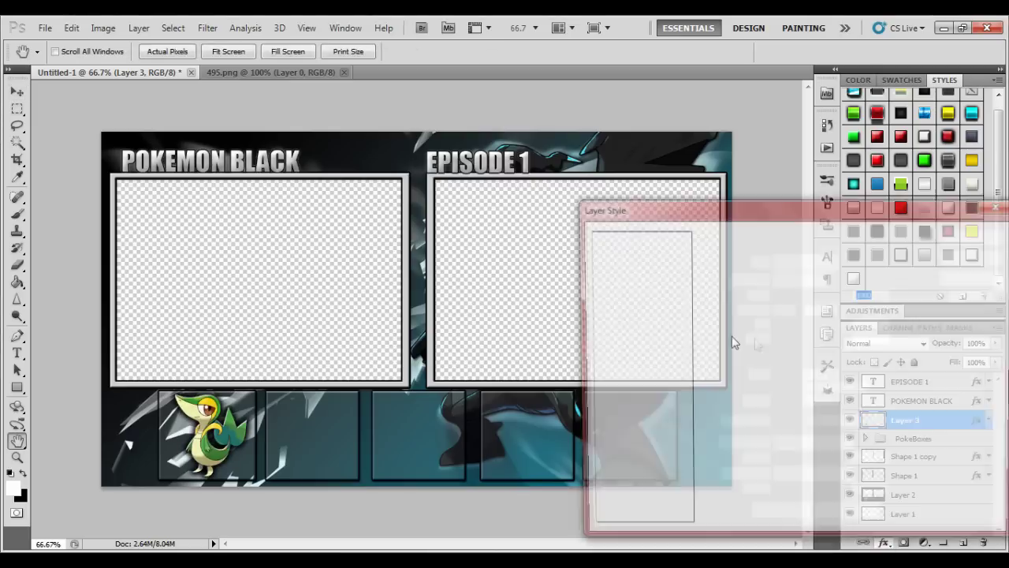
click(623, 320)
click(595, 320)
click(596, 320)
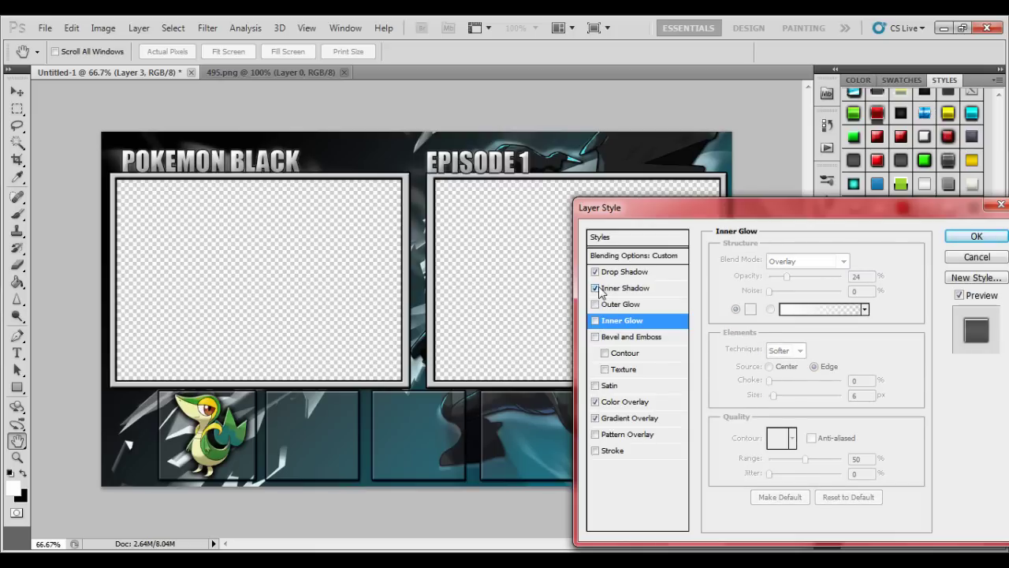
click(617, 290)
click(865, 261)
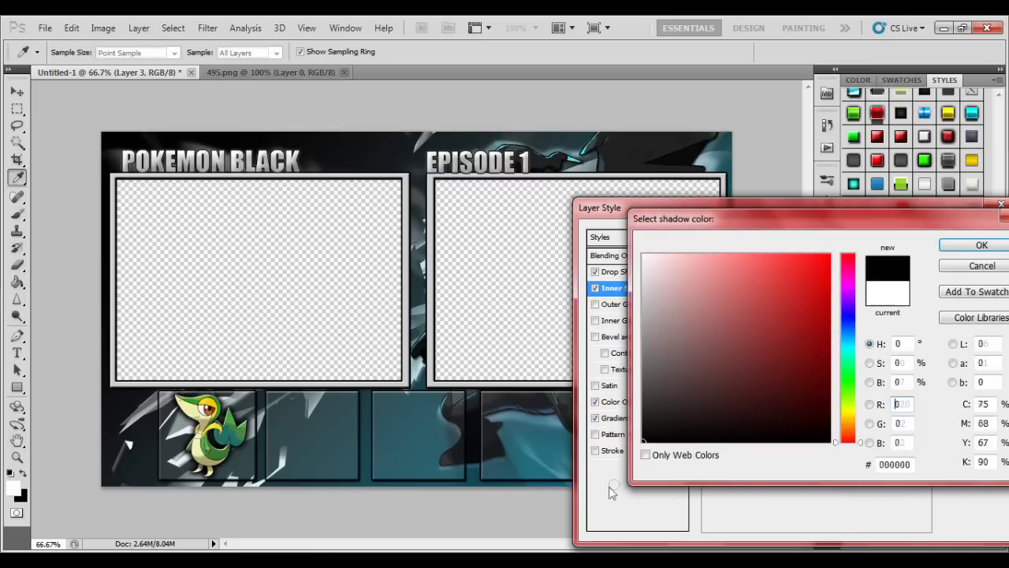
click(981, 245)
click(977, 236)
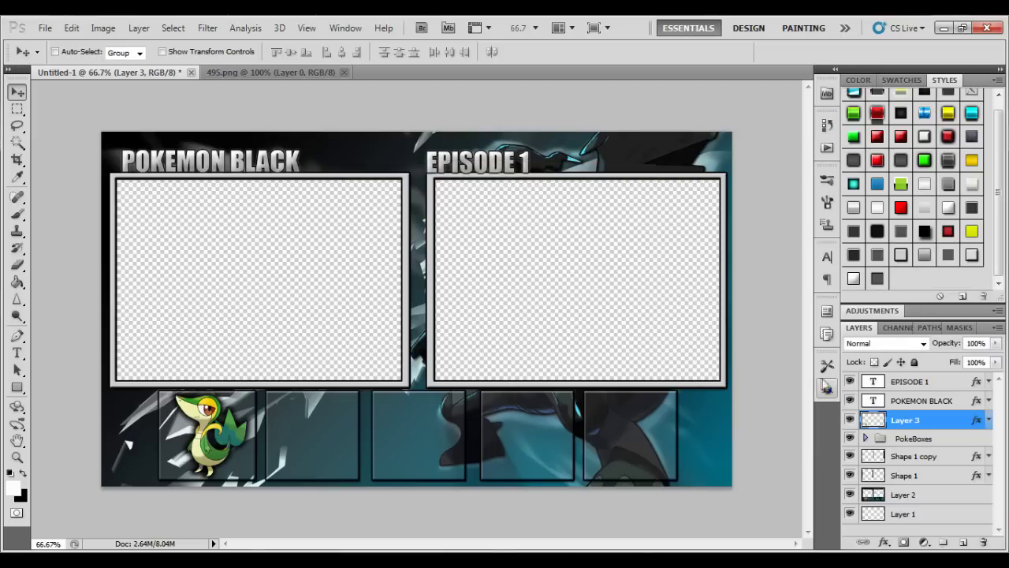
click(344, 72)
Step: In the Open dialog, select 554.png in the Pokémon Sugimori Art folder
key(ctrl+o)
scroll(704, 225, down, 3)
scroll(496, 282, down, 3)
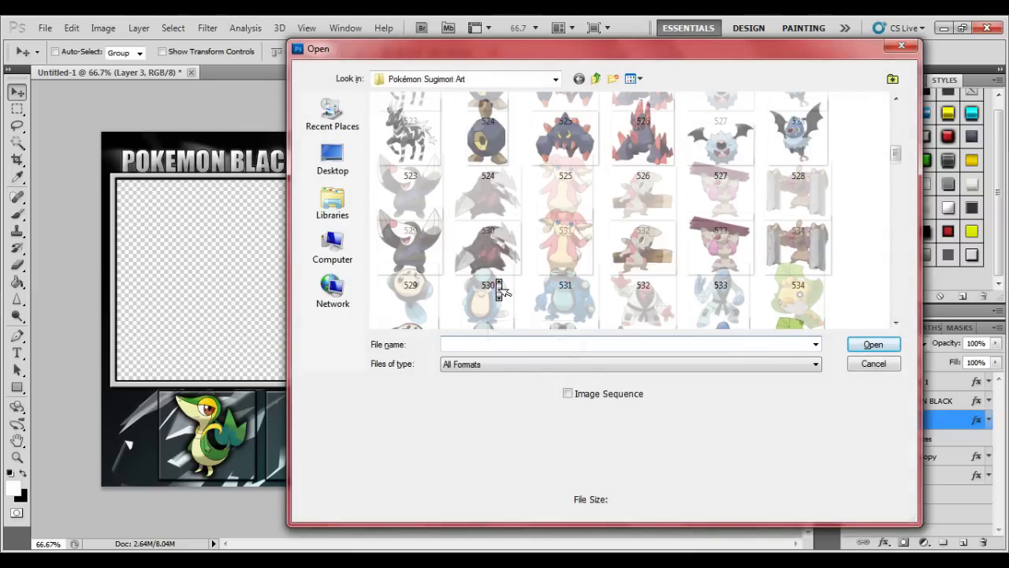
scroll(497, 287, down, 3)
scroll(498, 287, down, 2)
click(565, 135)
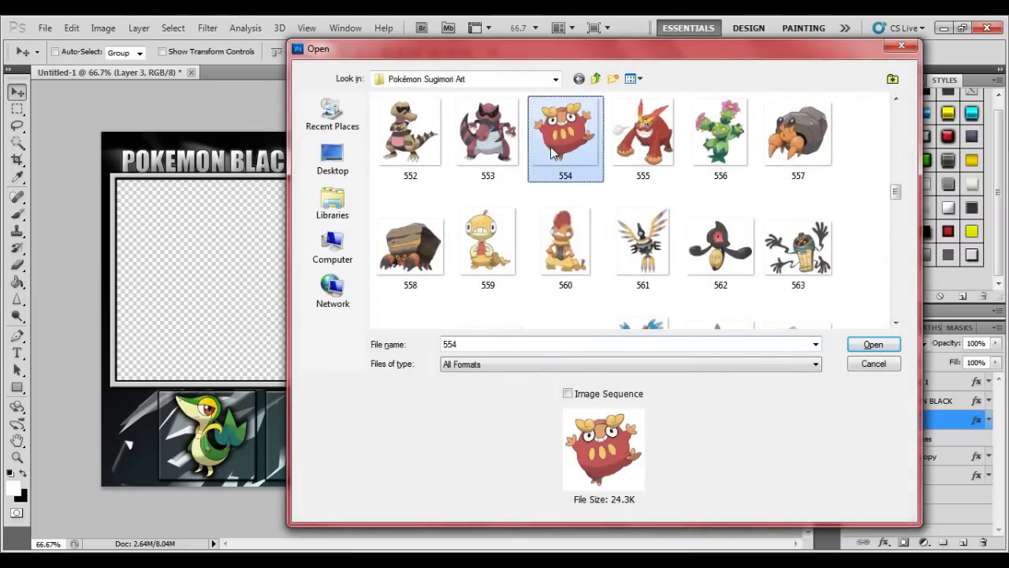
ctrl+click(654, 233)
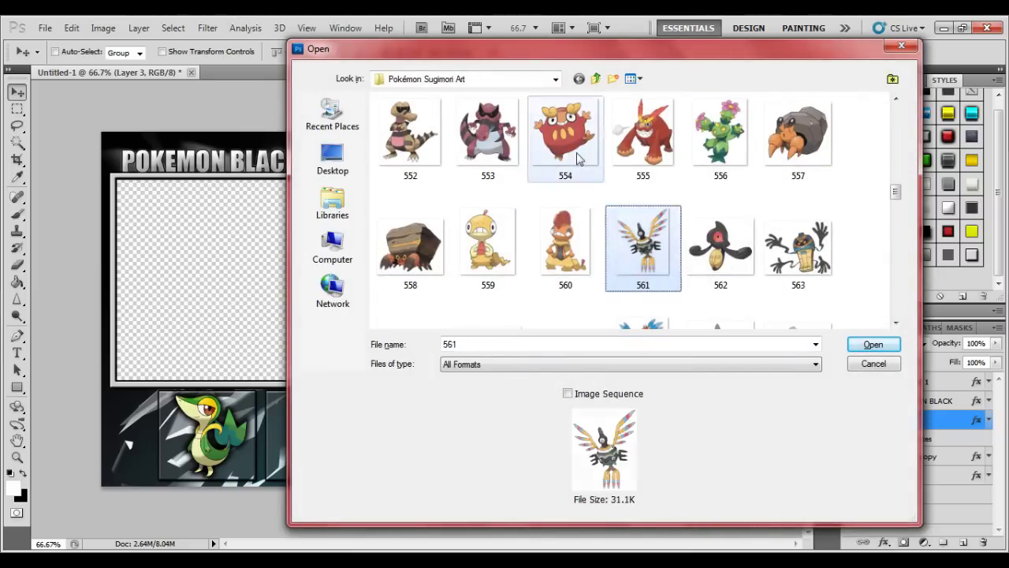
ctrl+click(654, 232)
Step: Add 599, 612 and 617 to the selection and open all four images
scroll(696, 253, down, 3)
scroll(696, 253, down, 2)
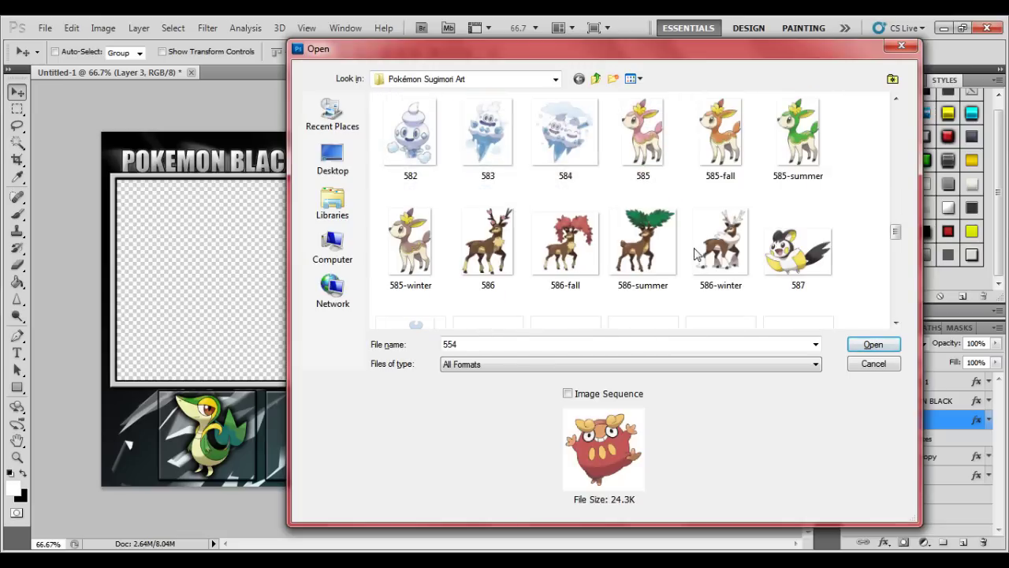
scroll(696, 253, down, 2)
scroll(696, 253, down, 3)
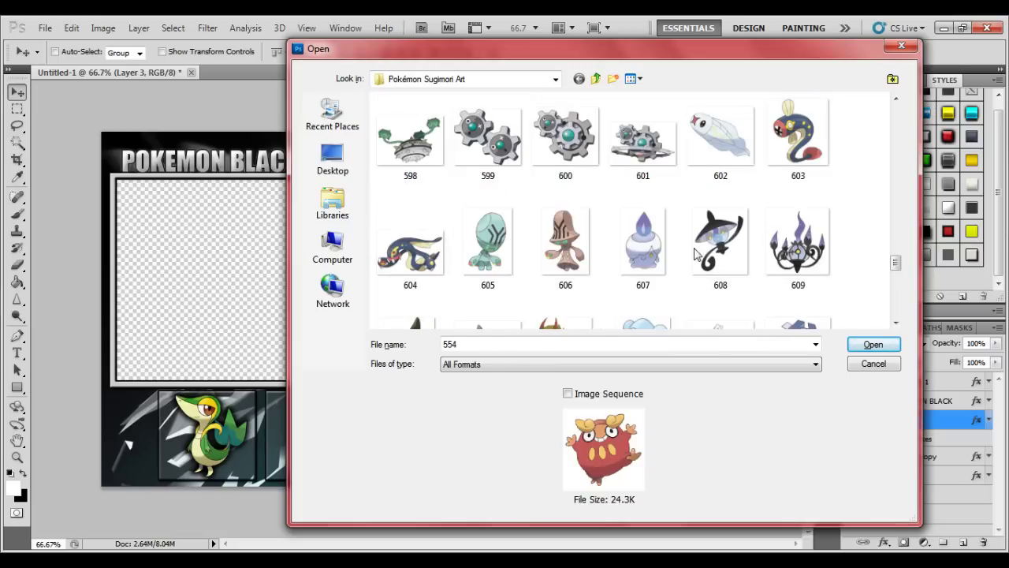
ctrl+click(489, 142)
scroll(699, 225, down, 1)
scroll(699, 226, down, 2)
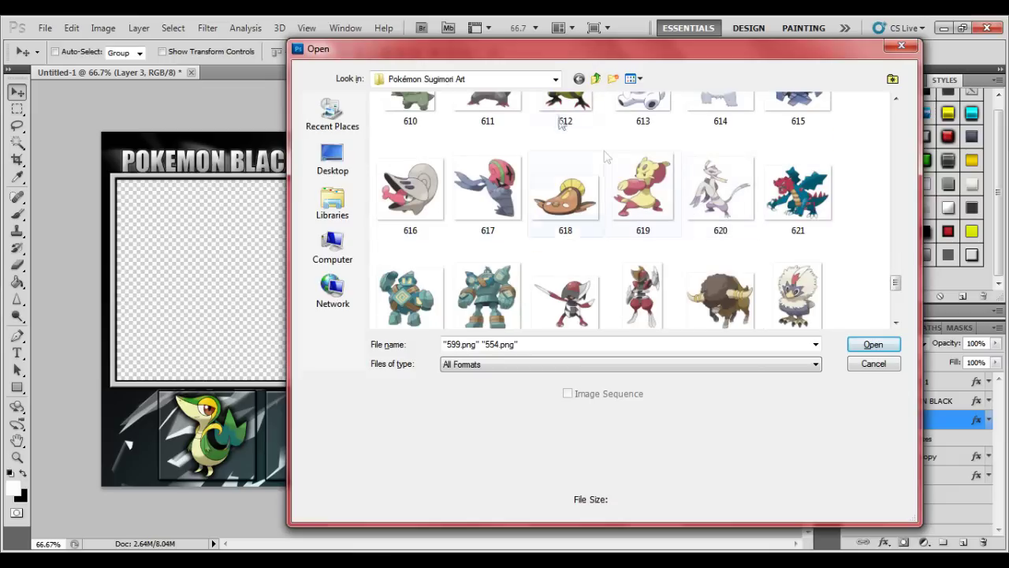
ctrl+click(557, 119)
scroll(696, 228, down, 2)
ctrl+click(471, 129)
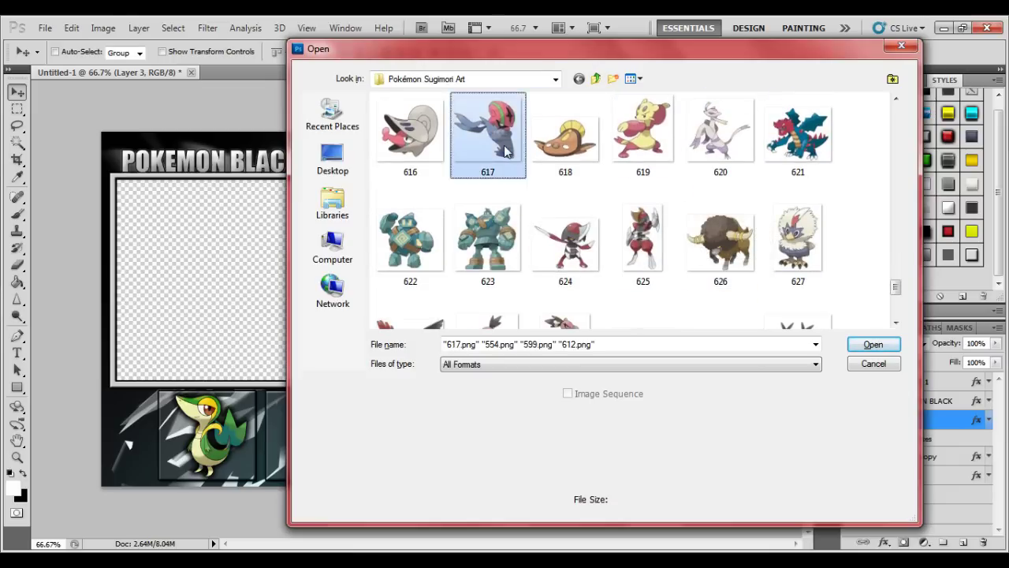
key(Return)
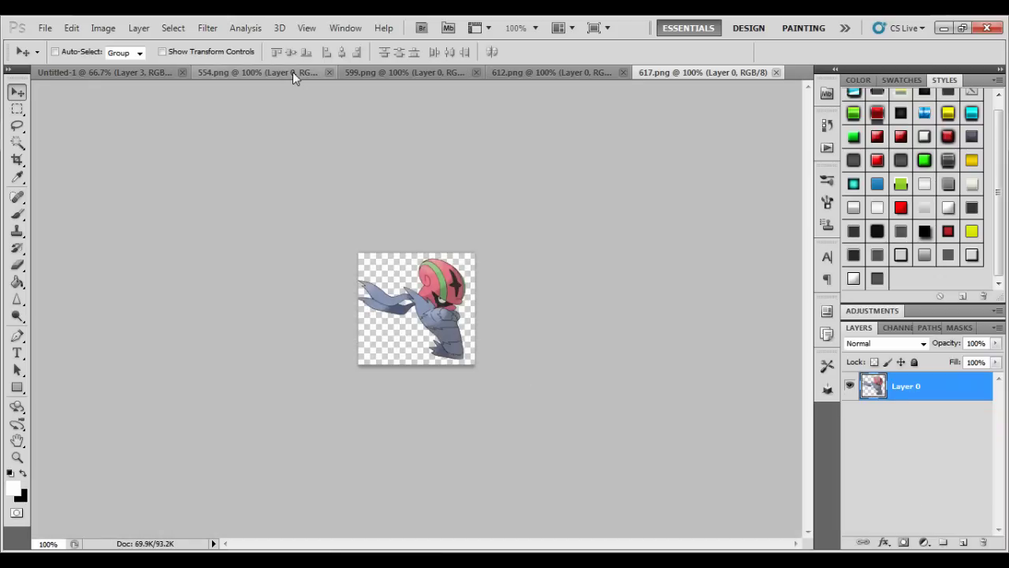
Step: Place Darumaka from 554.png into the second bottom box at about 130% with the shared style
click(292, 71)
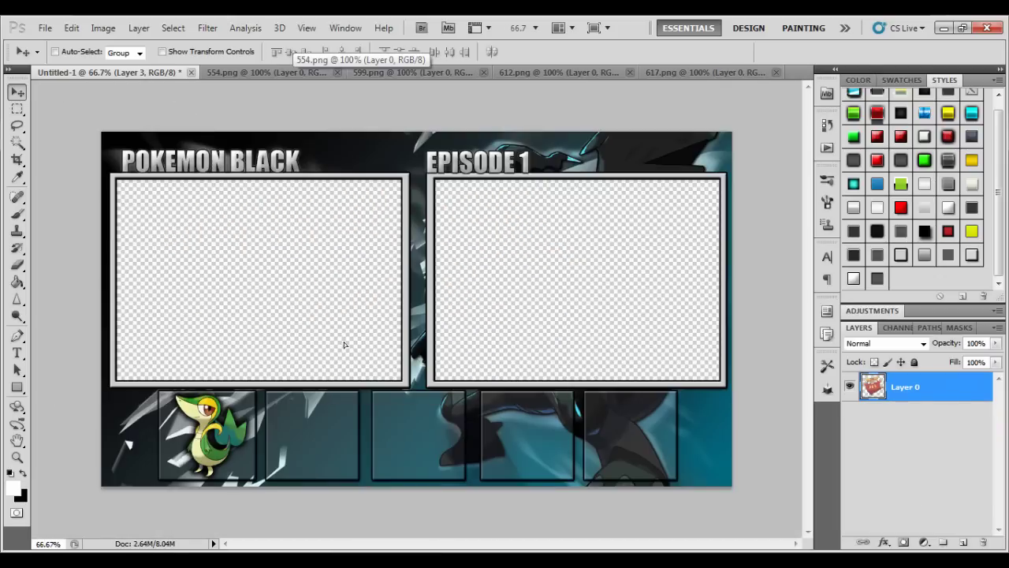
mouse_move(156, 73)
mouse_down()
mouse_move(342, 344)
mouse_move(340, 429)
mouse_up()
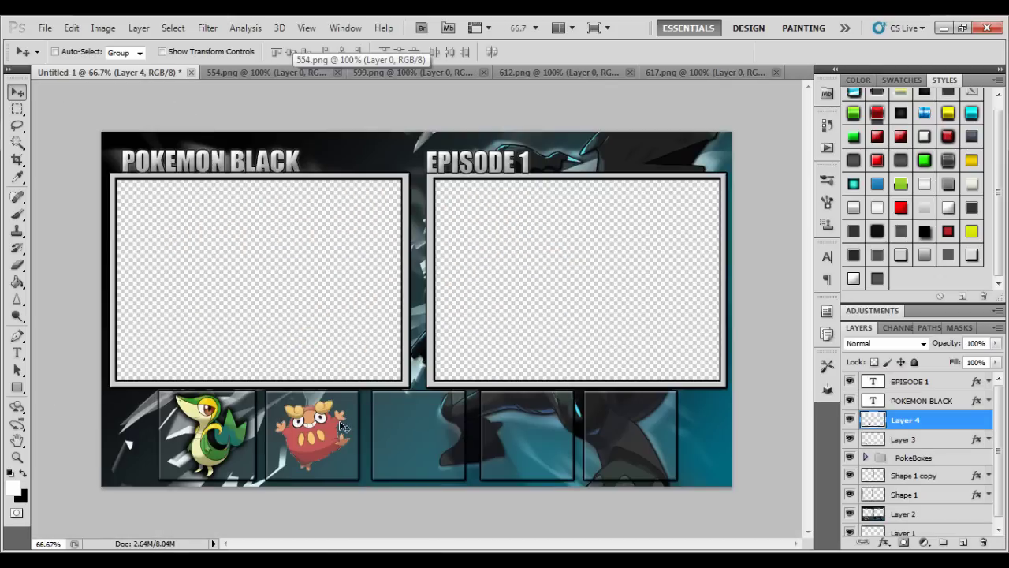
key(ctrl+t)
drag(374, 381, 383, 373)
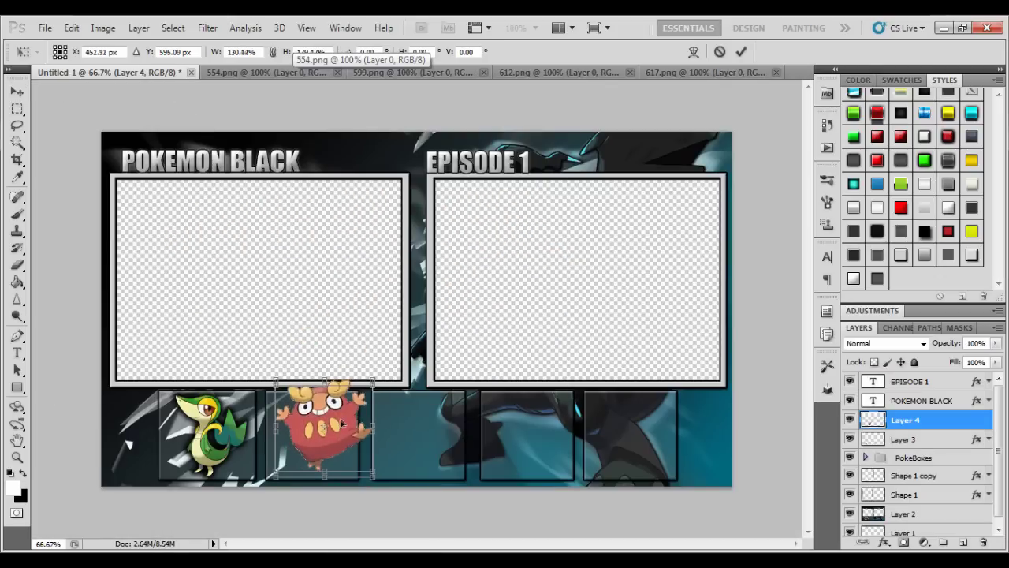
key(Return)
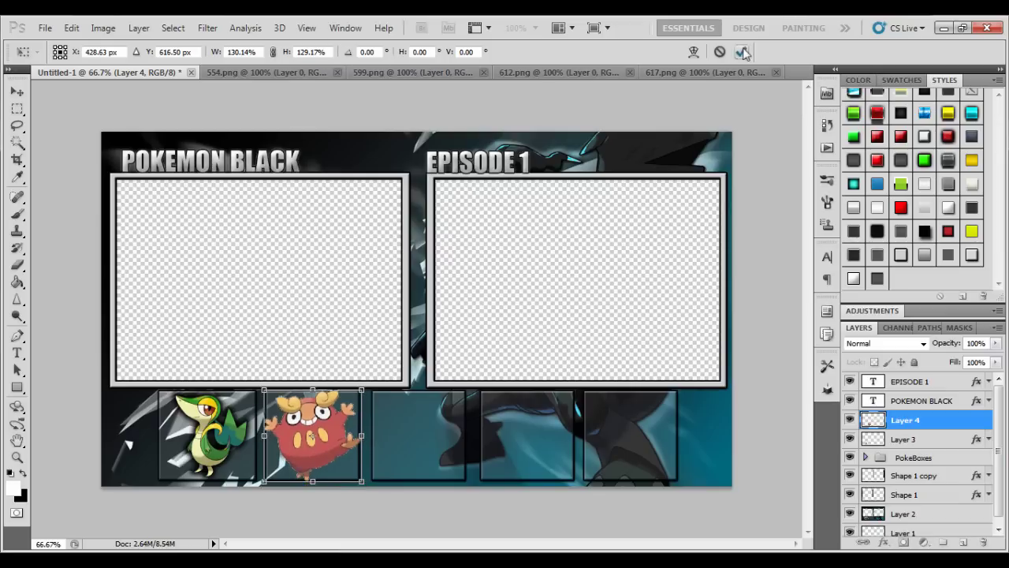
click(876, 279)
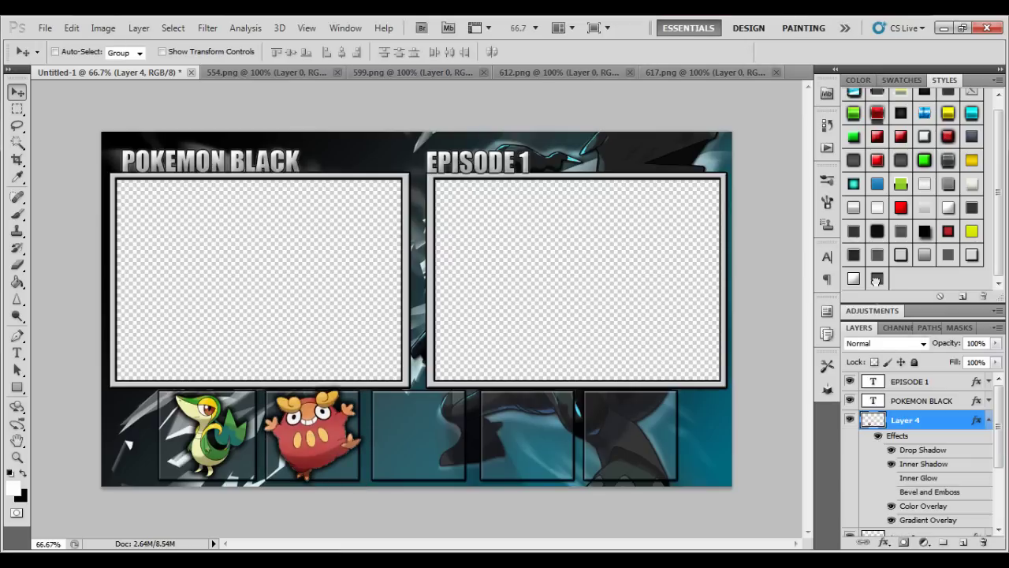
click(988, 420)
click(337, 72)
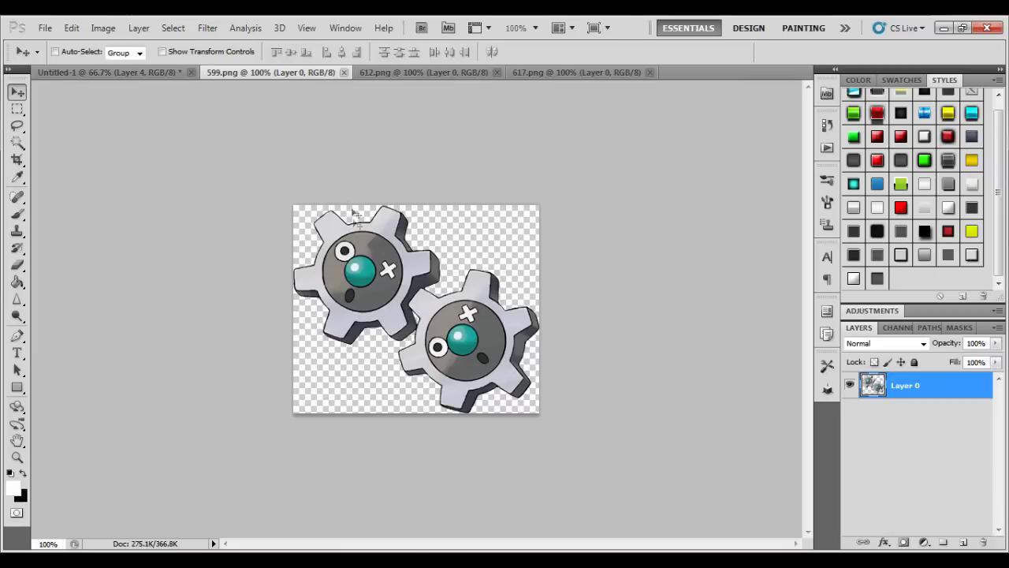
Step: Place the Klink gears from 599.png into the third box at about 62% with the shared style
drag(354, 212, 405, 389)
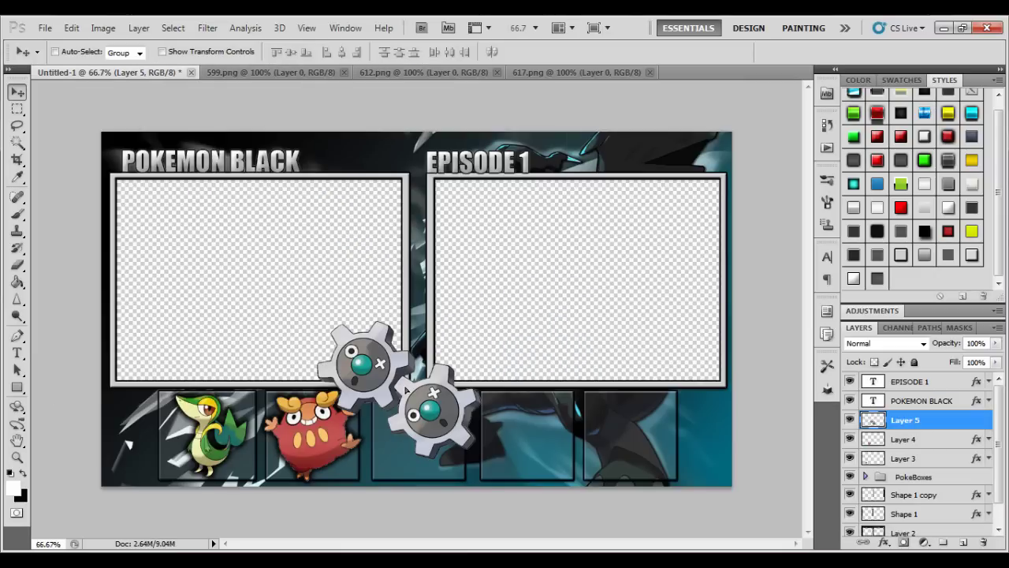
key(ctrl+t)
mouse_move(491, 331)
mouse_down()
mouse_move(421, 391)
mouse_move(441, 426)
mouse_up()
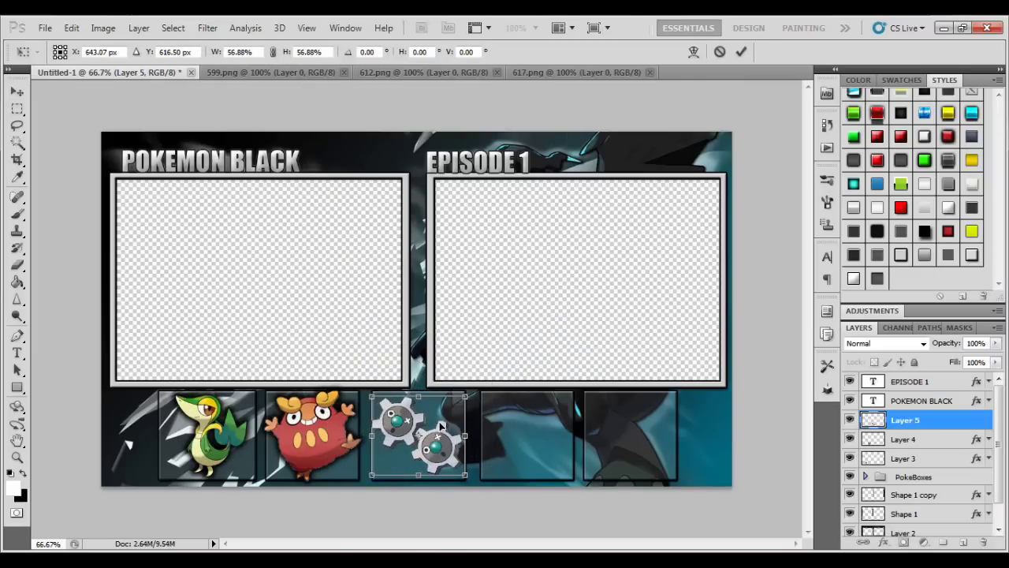
click(741, 51)
click(343, 72)
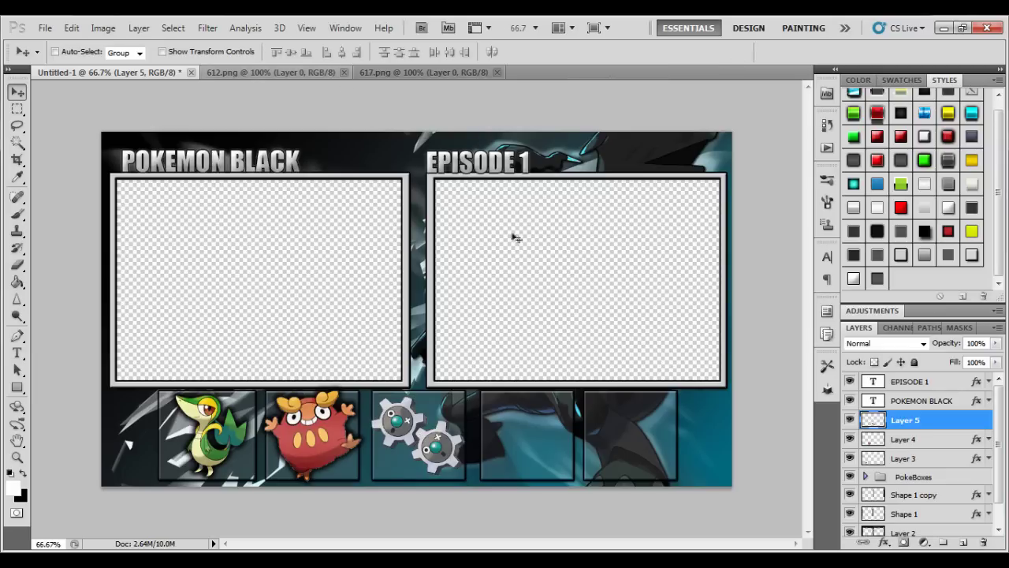
click(877, 279)
Step: Place Haxorus from 612.png into the fourth slot at about 60% with the shared style
click(331, 75)
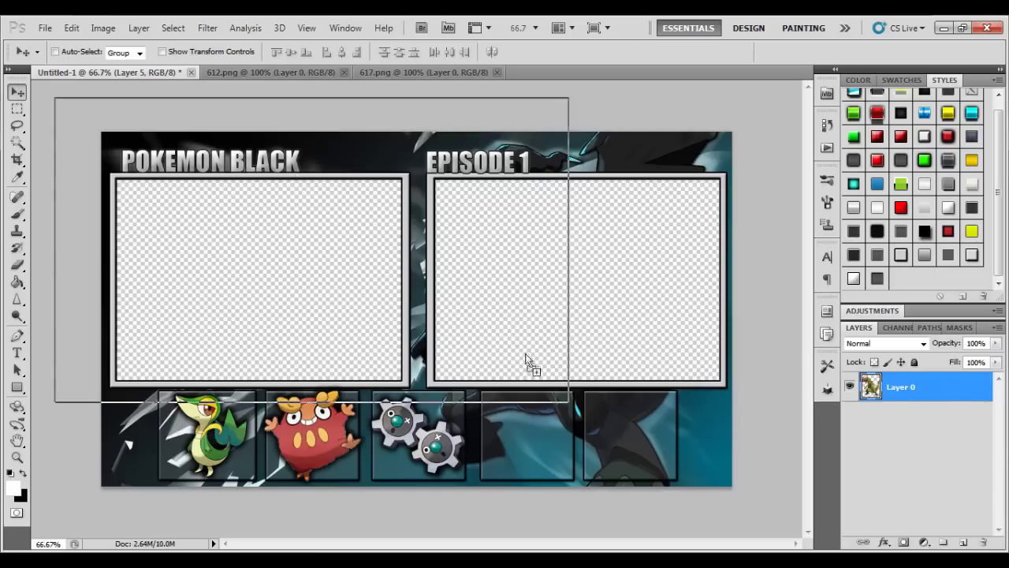
drag(162, 73, 525, 360)
key(ctrl+t)
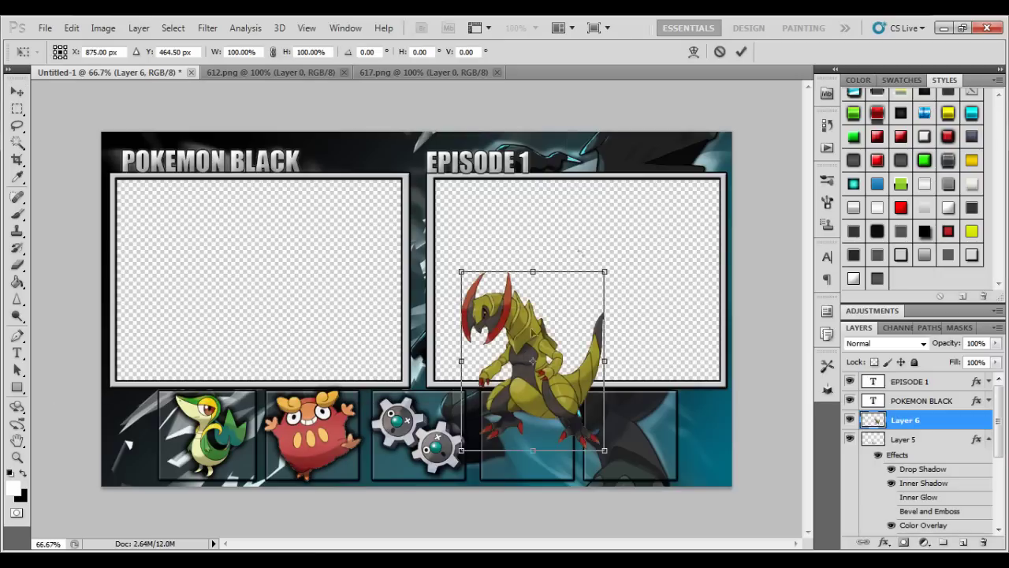
drag(603, 275, 547, 344)
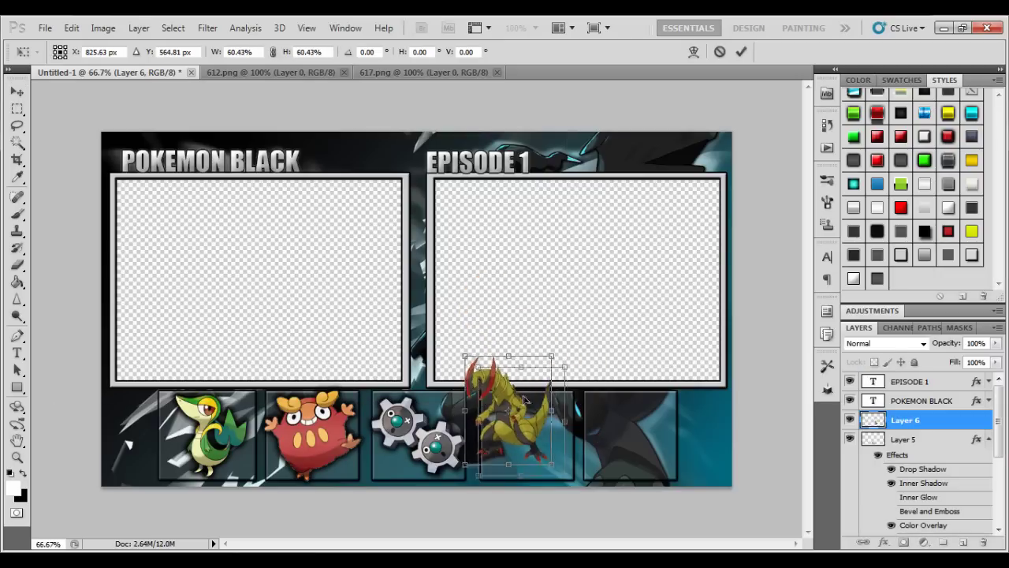
drag(507, 370, 534, 408)
click(741, 51)
click(876, 280)
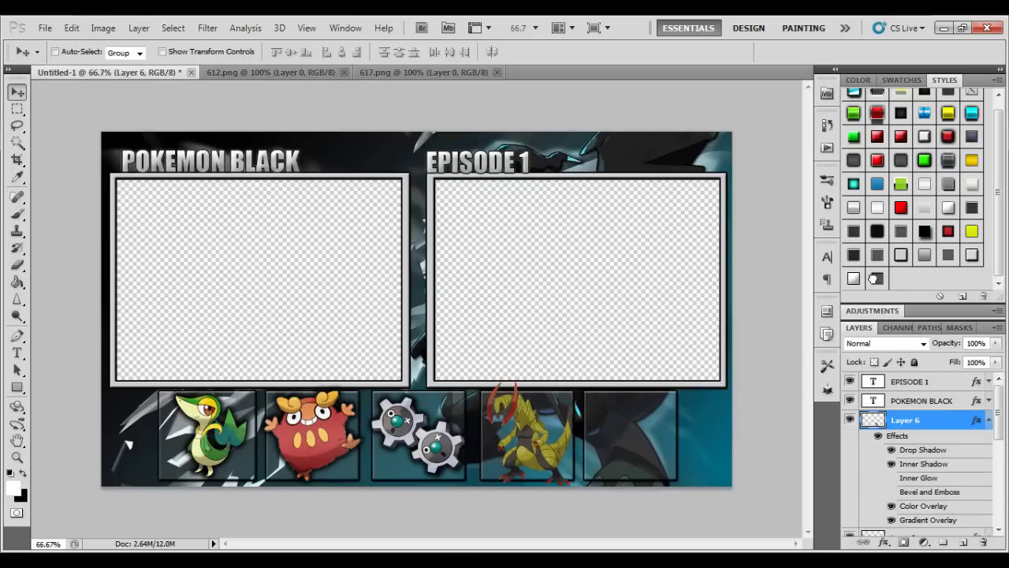
click(345, 72)
Step: Place Accelgor from 617.png into the fifth slot, enlarged to fit, with the shared style
mouse_move(355, 257)
mouse_down()
mouse_move(656, 439)
mouse_move(666, 473)
mouse_up()
key(ctrl+t)
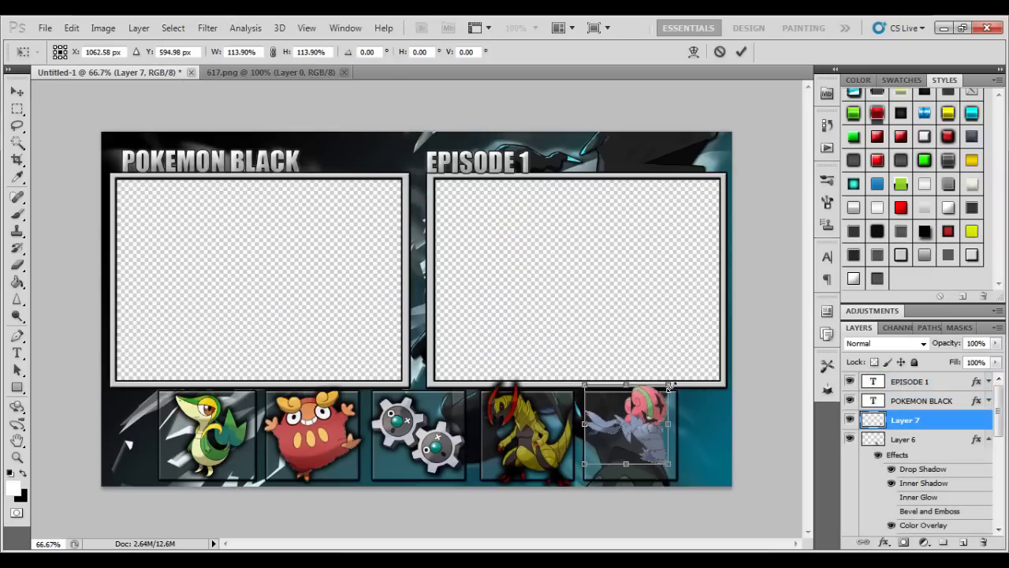
drag(633, 428, 634, 434)
key(Return)
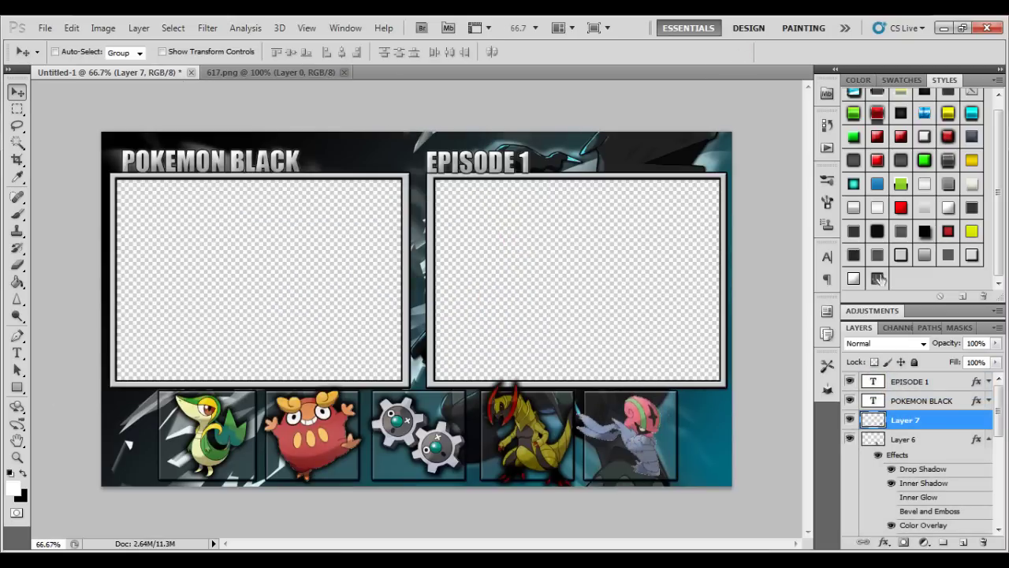
drag(976, 439, 984, 419)
click(987, 419)
click(988, 420)
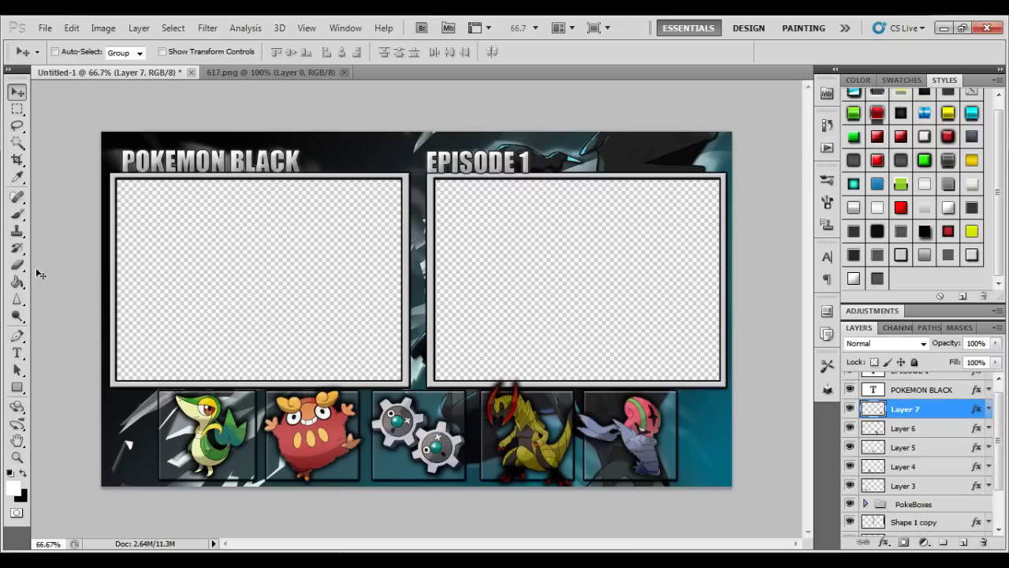
click(16, 355)
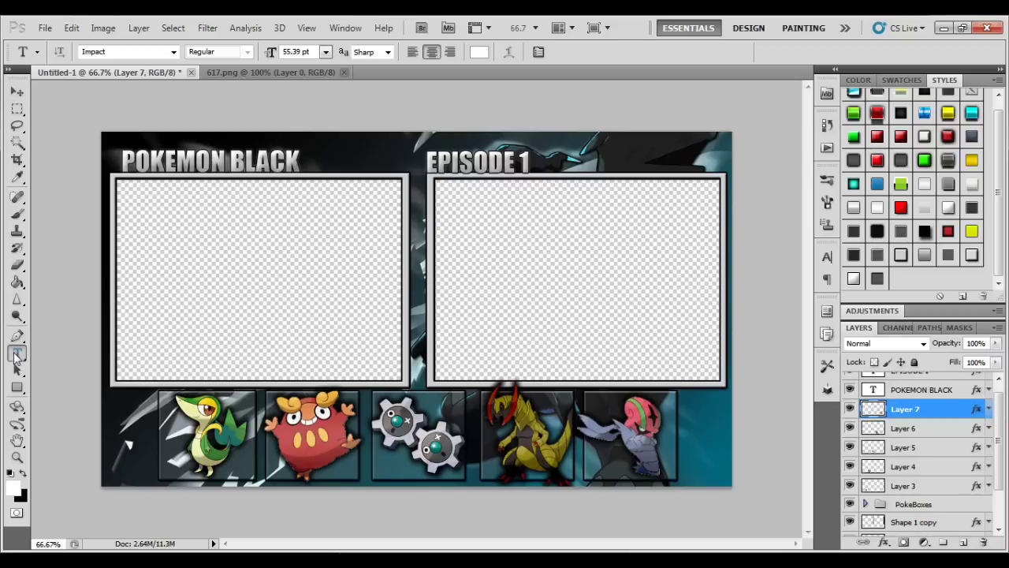
Step: Type PTDGAMES at the canvas top right in the Masque font
click(604, 145)
text(games)
key(BackSpace)
key(BackSpace)
key(BackSpace)
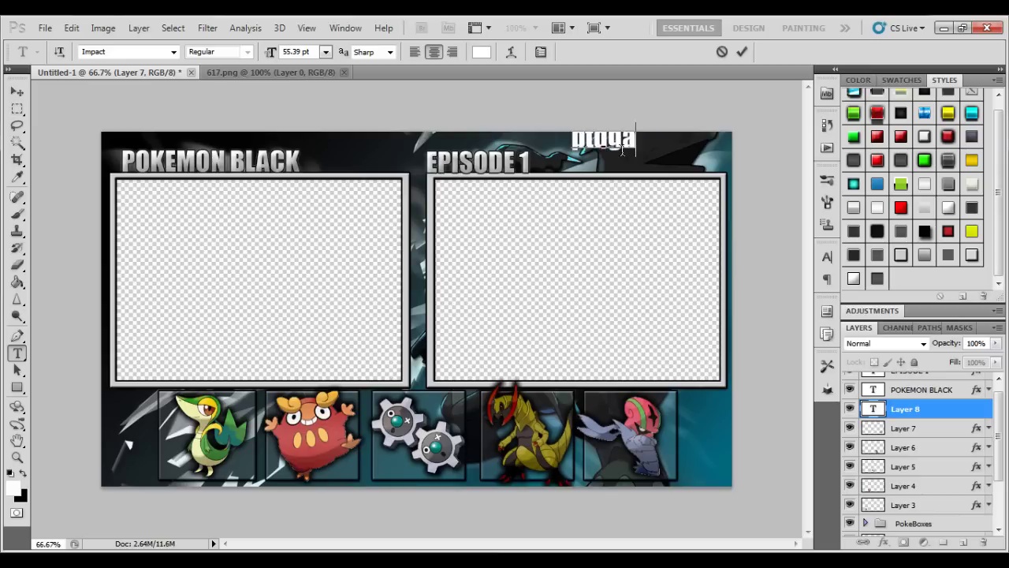
click(173, 51)
scroll(236, 196, down, 3)
scroll(236, 197, down, 5)
scroll(270, 312, down, 2)
click(282, 319)
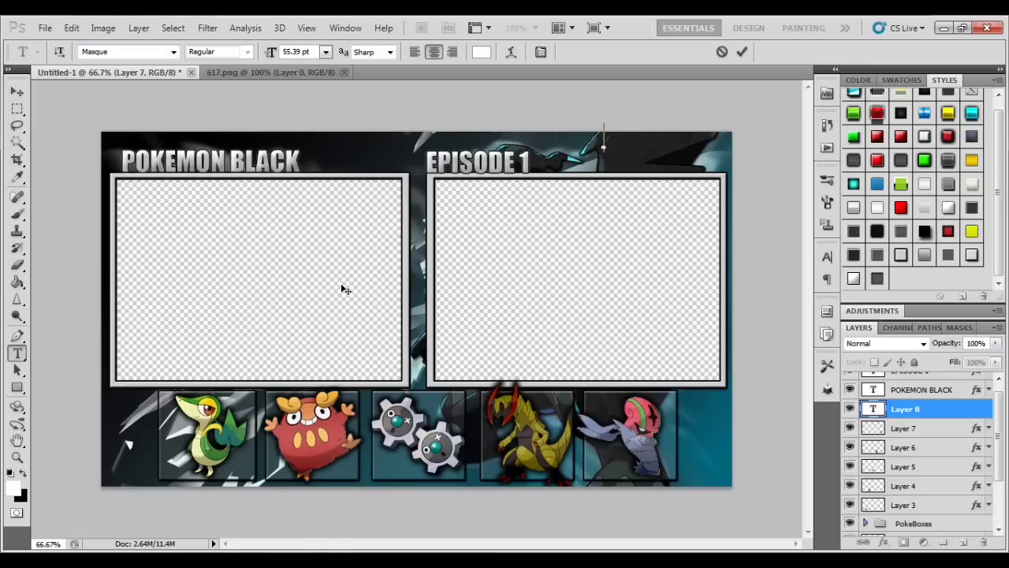
text(PTdgames)
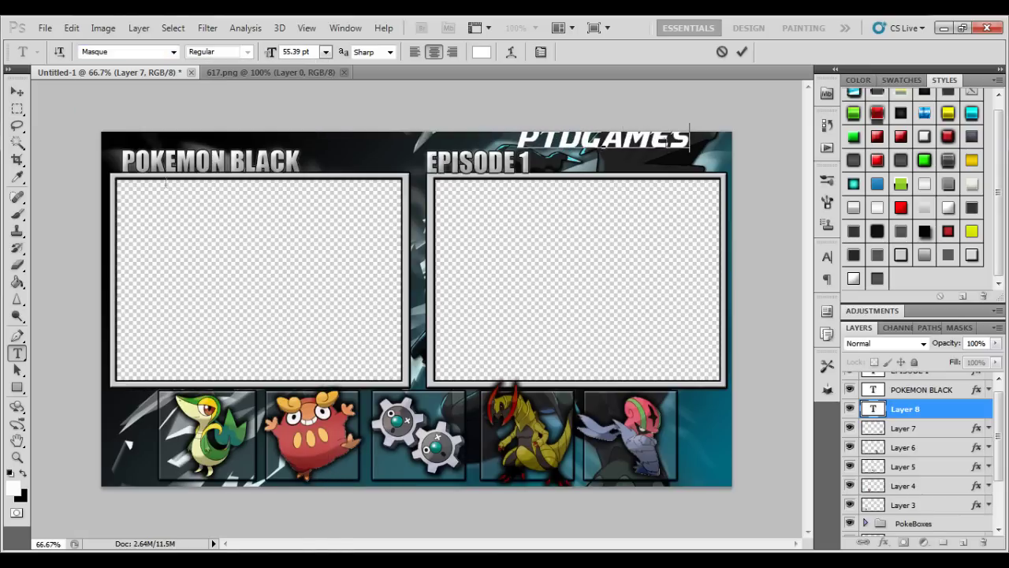
Step: Make PTDGAMES 30 pt and red, then delete the EPISODE 1 title text
key(ctrl+a)
key(BackSpace)
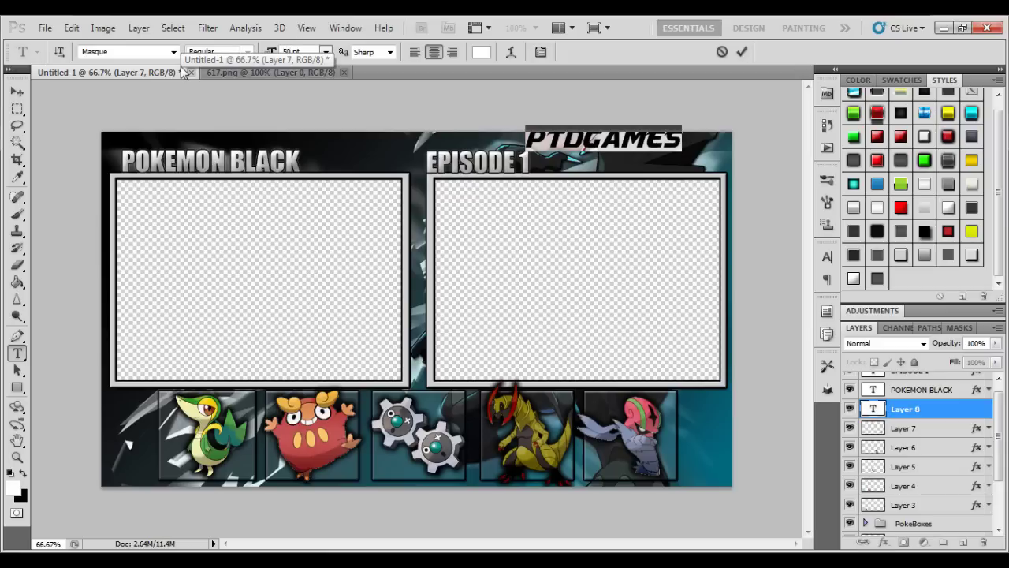
text(0)
key(Return)
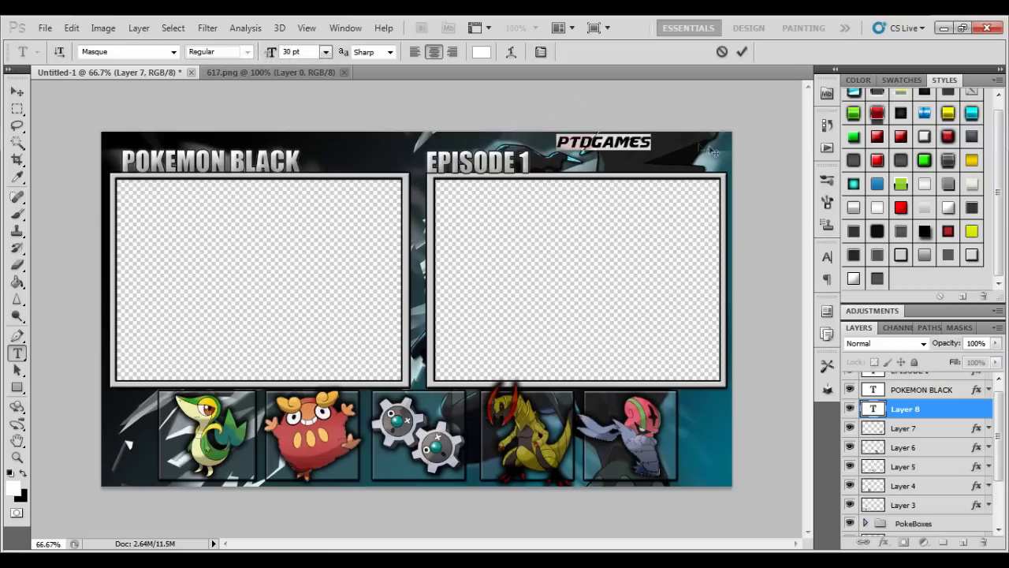
click(742, 52)
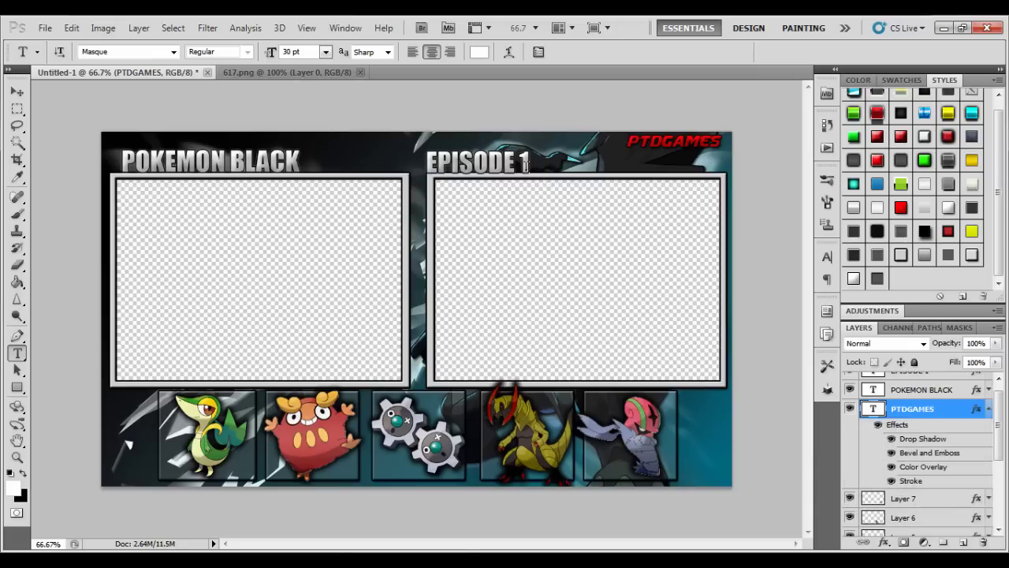
drag(524, 162, 422, 165)
key(BackSpace)
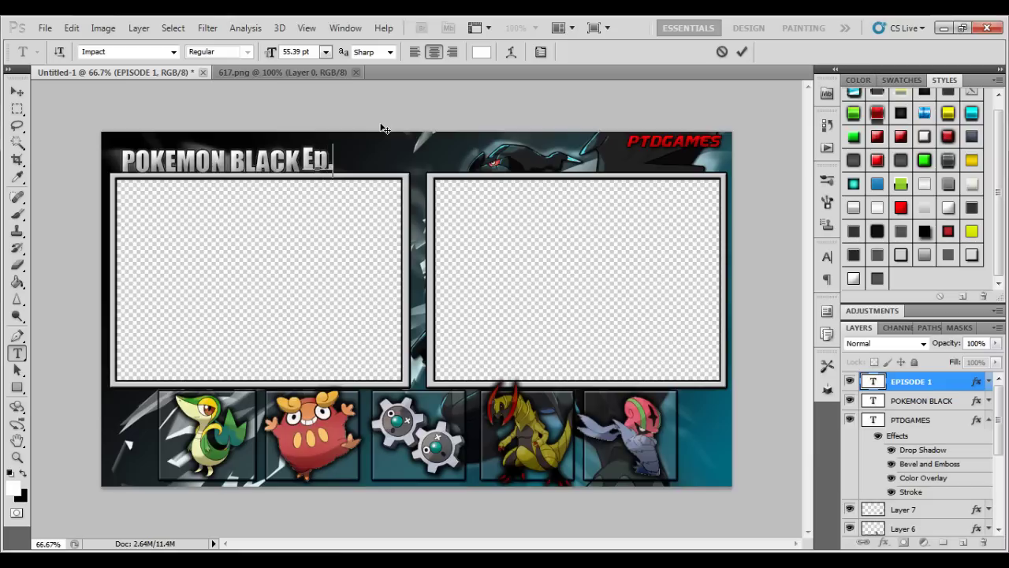
text(1)
Step: Commit the Ep. 1 title, close 617.png, and browse the Open dialog up to PTD
click(742, 51)
click(335, 72)
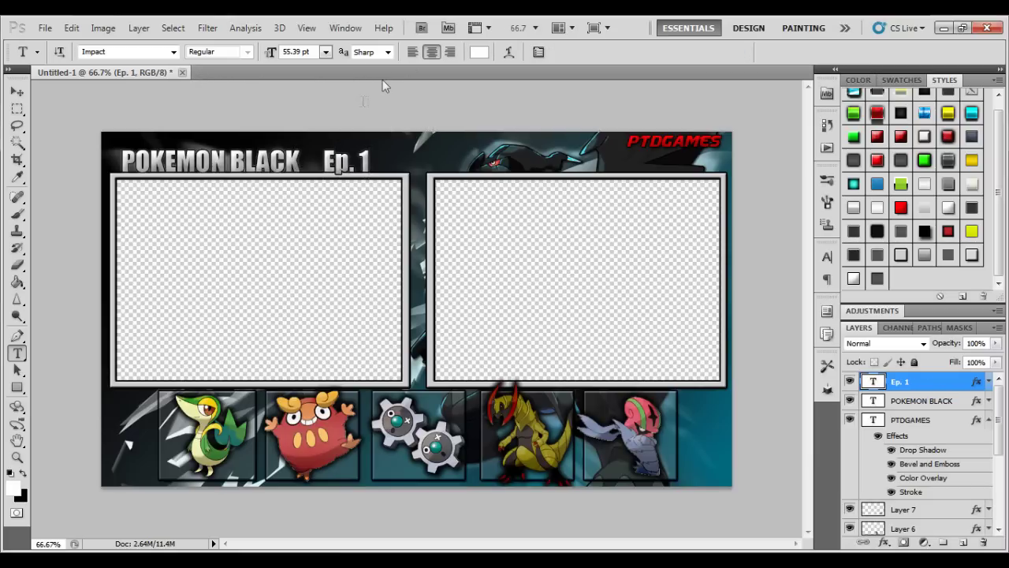
key(ctrl+o)
click(596, 79)
click(596, 78)
click(597, 79)
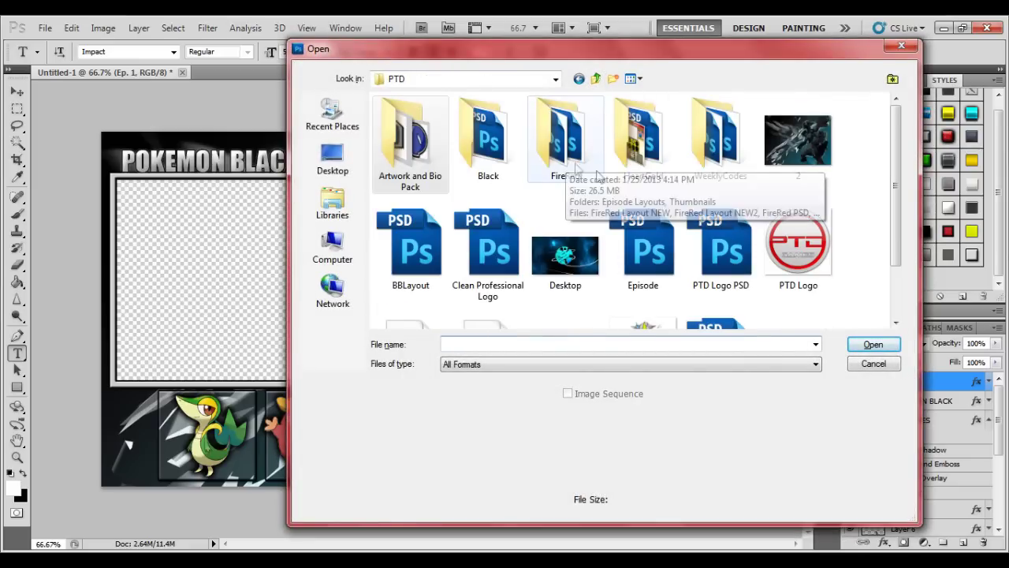
Step: Open Black > Layout.psd and group its two selected shape layers
double_click(488, 142)
double_click(405, 135)
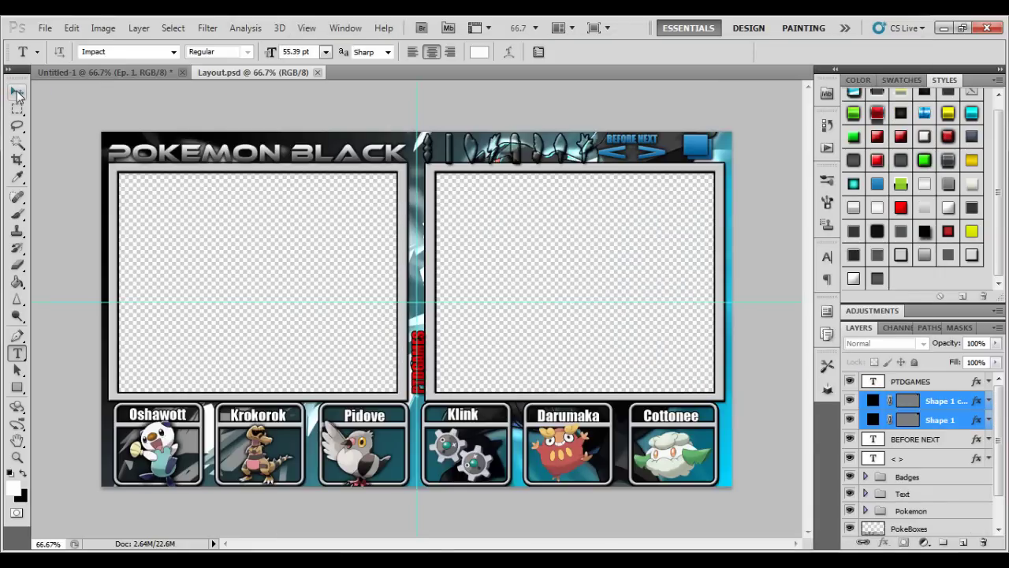
key(v)
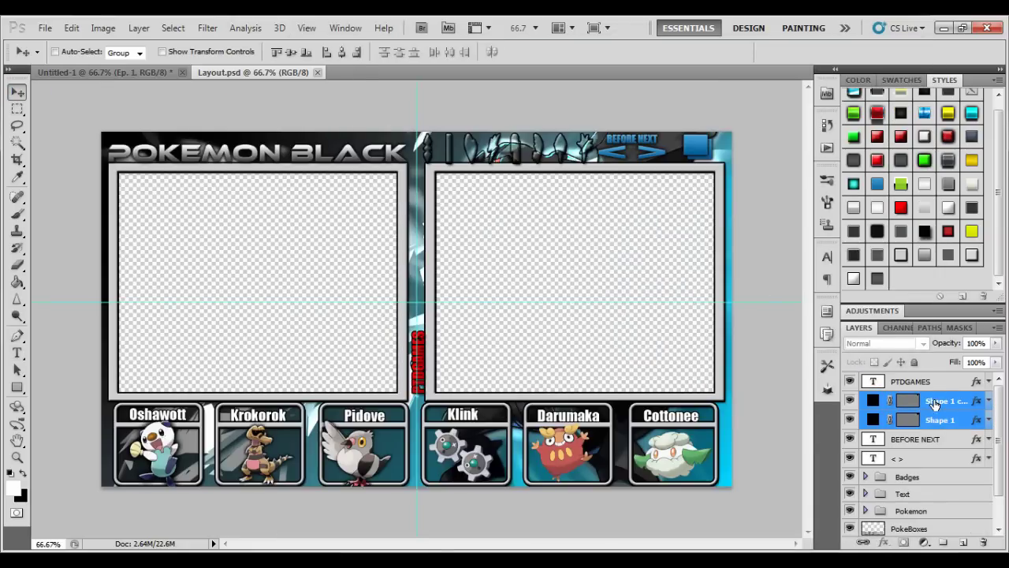
key(ctrl+g)
Step: Copy the Badges group from Layout.psd onto the Untitled-1 banner
drag(998, 469, 912, 430)
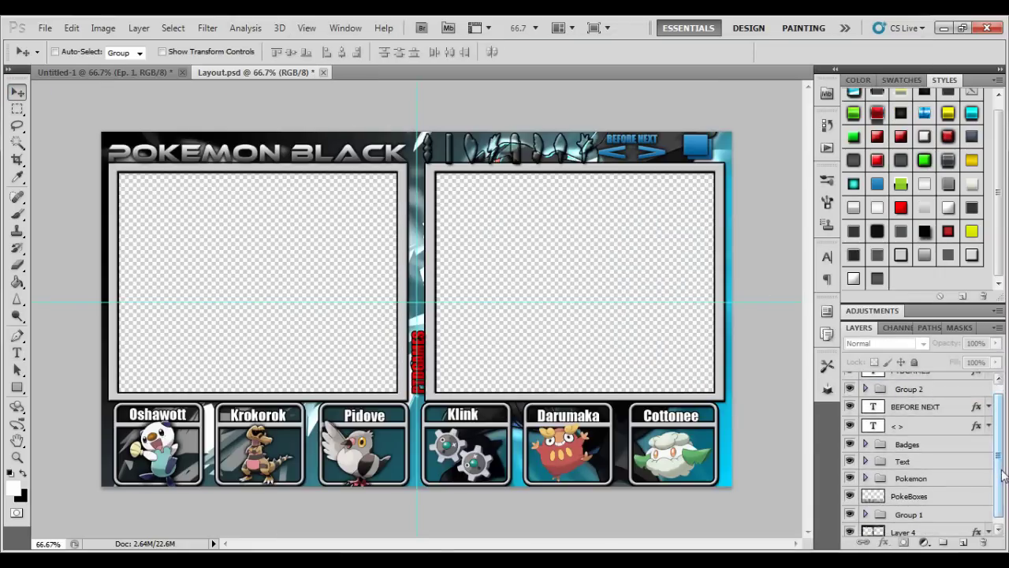
click(889, 382)
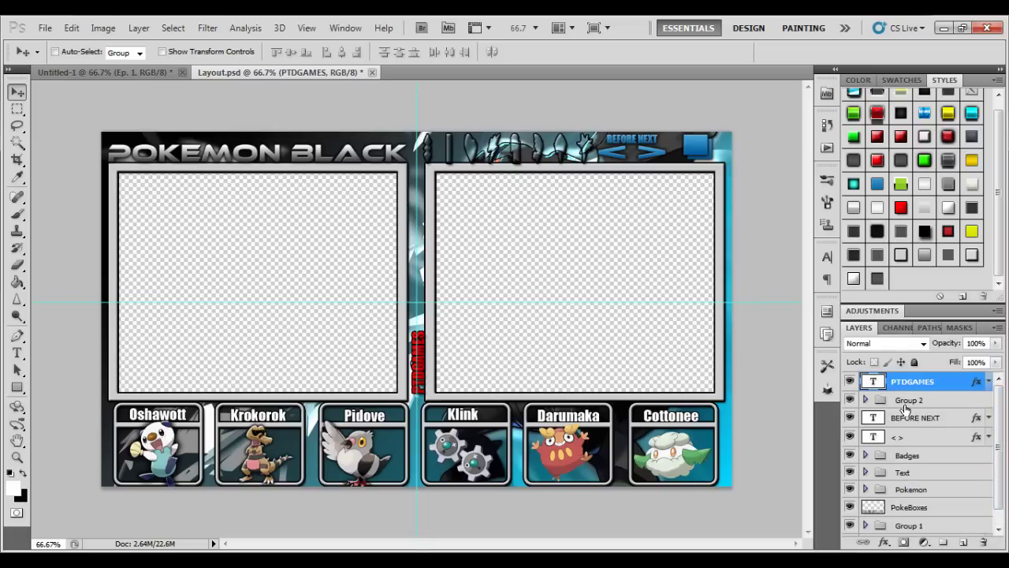
click(906, 401)
click(907, 455)
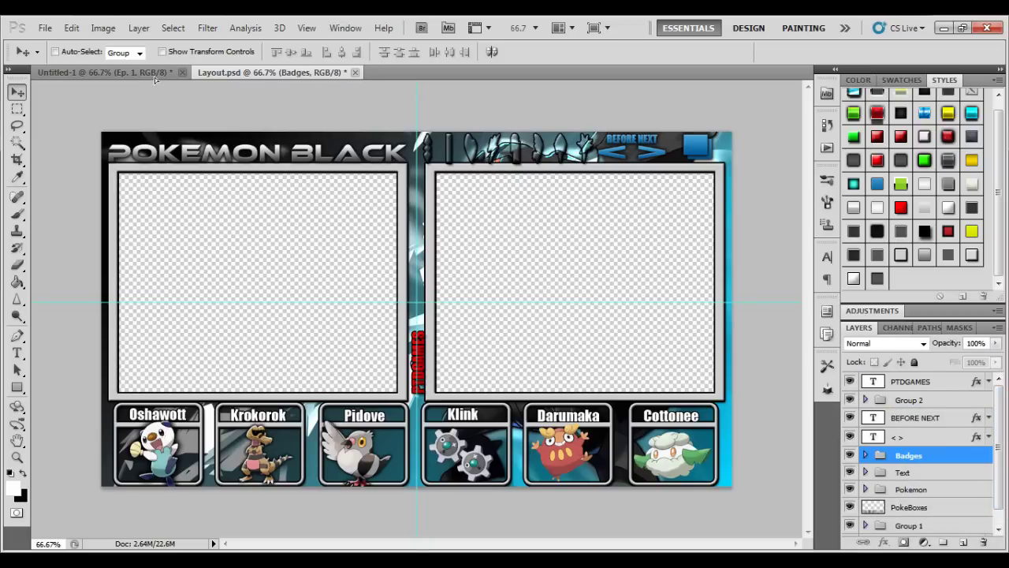
mouse_move(154, 77)
mouse_down()
mouse_move(460, 178)
mouse_move(436, 168)
mouse_up()
Step: Group the five Pokémon layers (Layer 7 to Layer 3) as 'Pokemons'
click(989, 438)
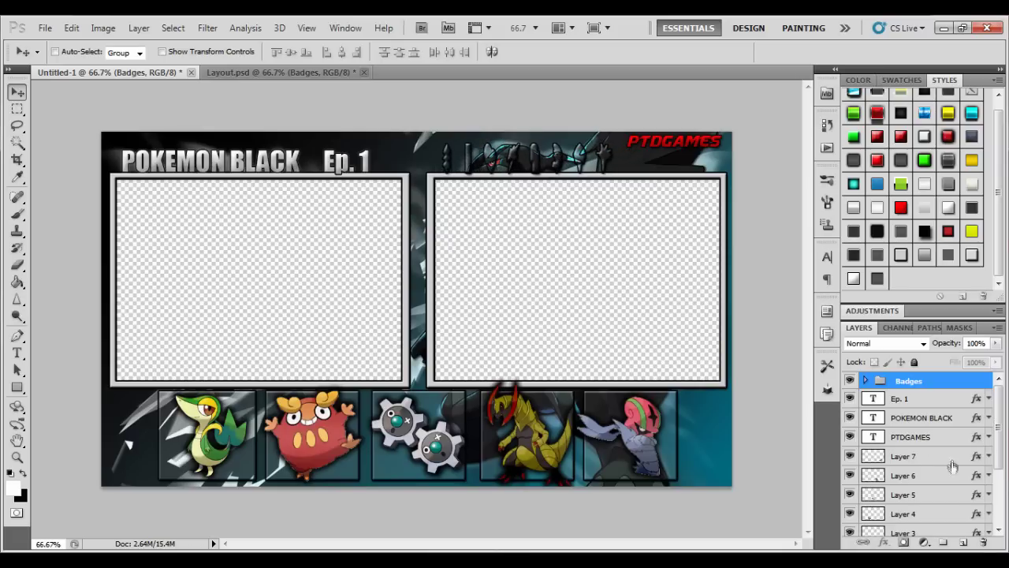
click(915, 455)
scroll(922, 442, down, 1)
shift+click(931, 475)
key(ctrl+g)
double_click(910, 433)
text(Pokemons)
key(Return)
Step: Group Shape 1 and Shape 1 copy panels as 'VideoLayouts'
click(931, 471)
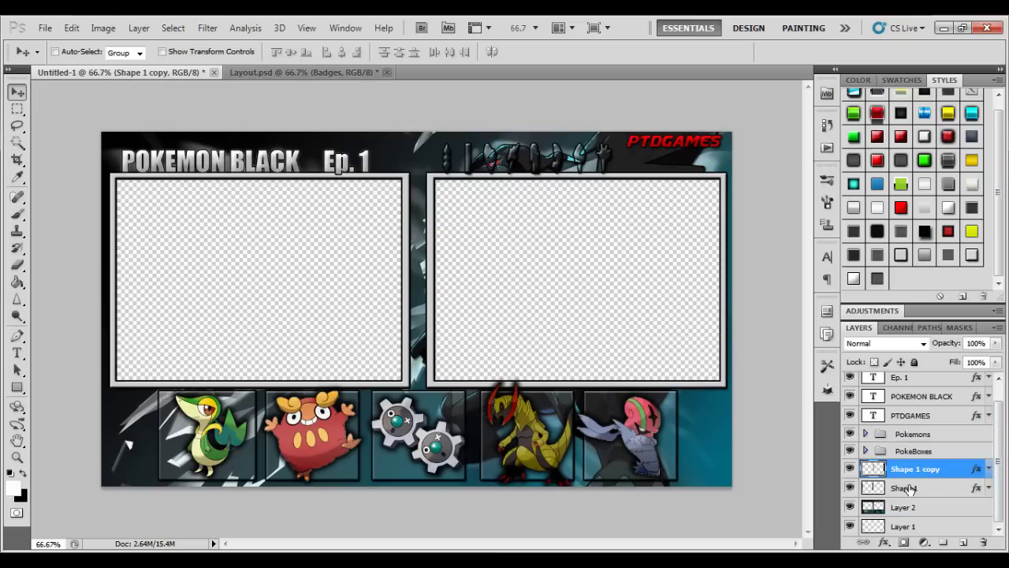
shift+click(907, 489)
key(ctrl+g)
text(VideoLayo)
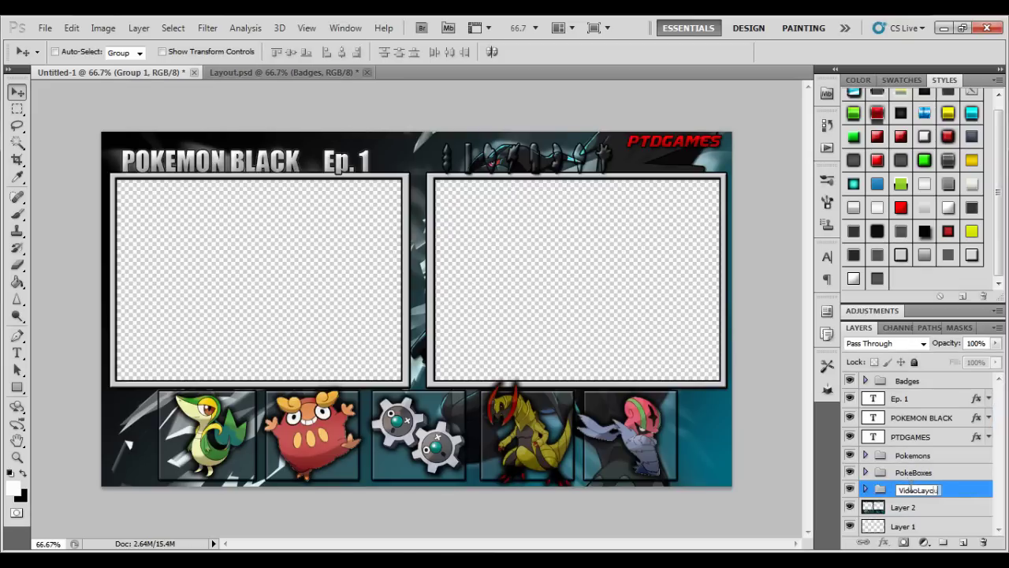
key(Return)
Step: Add a white Color Overlay effect to Layer 2
click(907, 507)
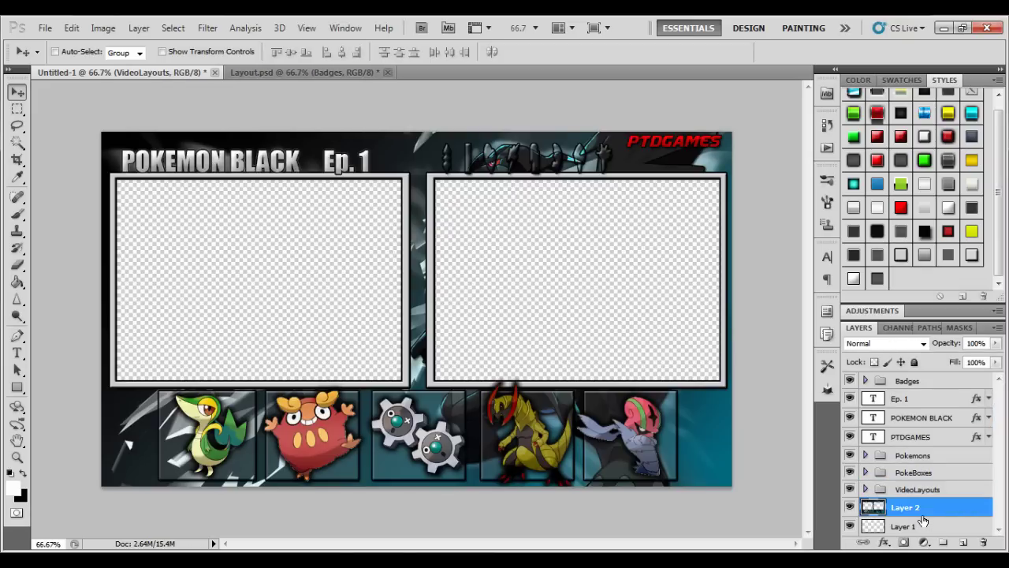
click(883, 543)
click(912, 492)
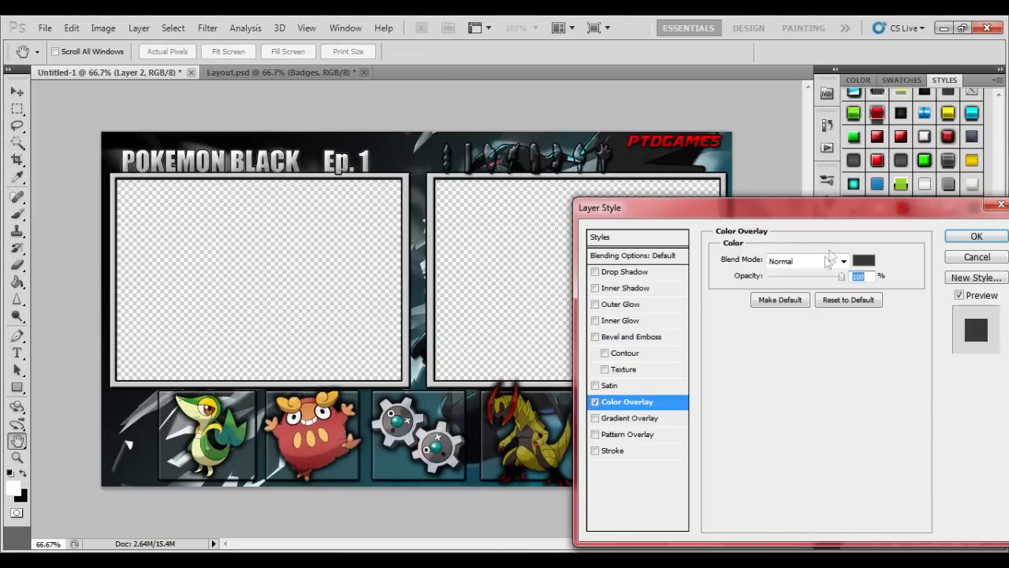
click(864, 261)
click(703, 318)
click(644, 256)
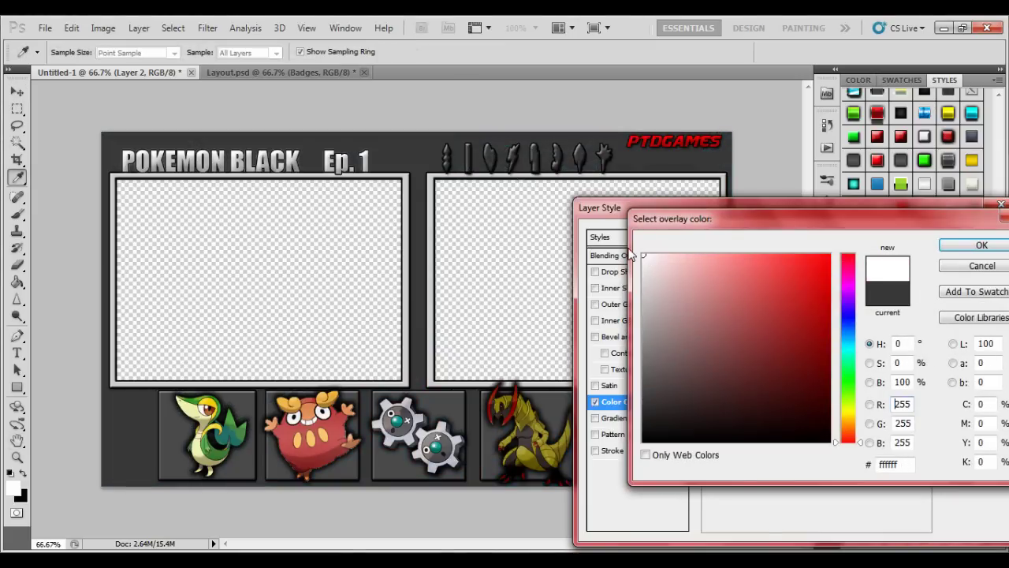
Step: Set the overlay blend mode to Overlay, keep the colour white, and apply it
click(982, 246)
click(820, 260)
click(780, 199)
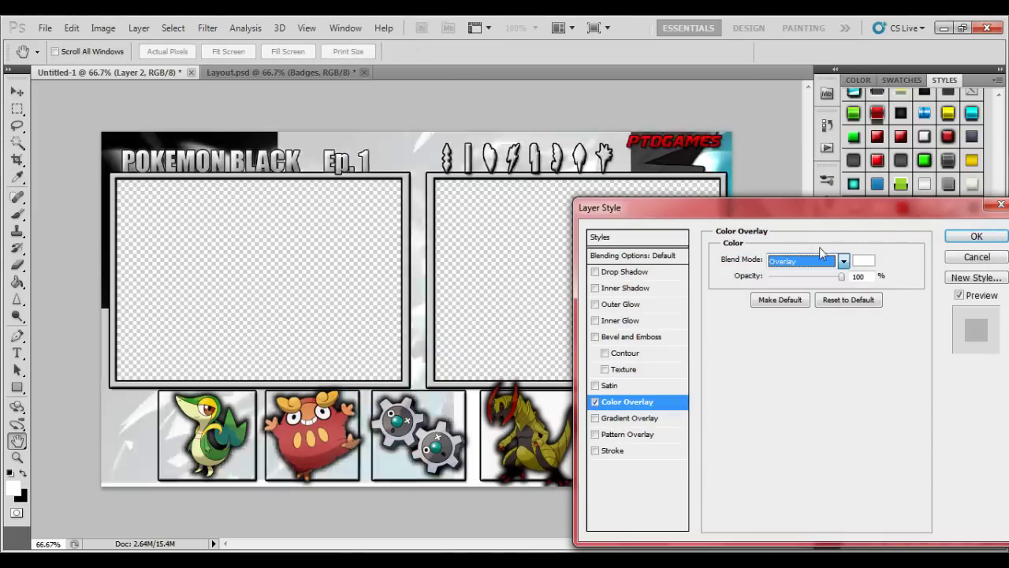
click(861, 263)
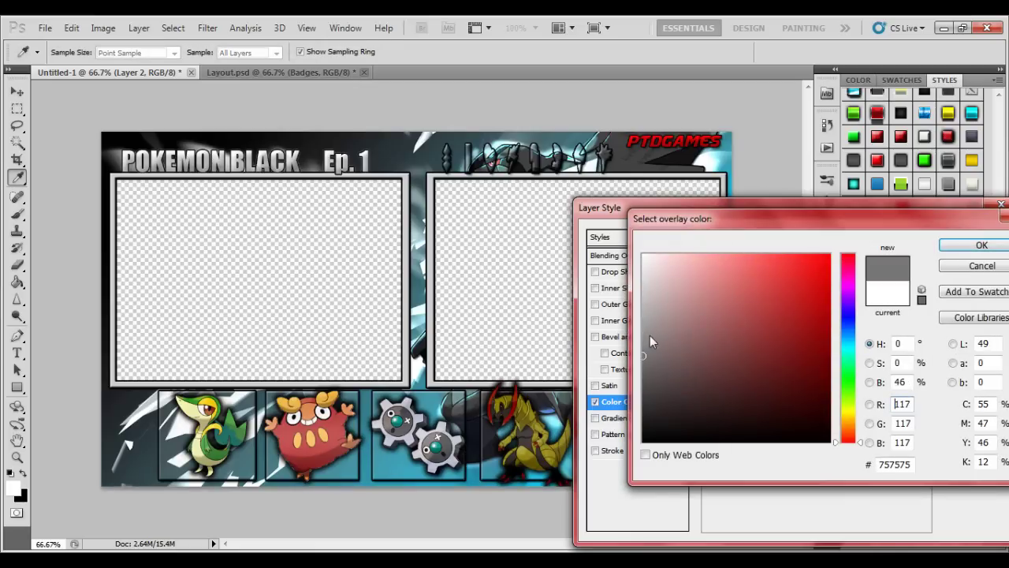
drag(649, 341, 636, 256)
key(Return)
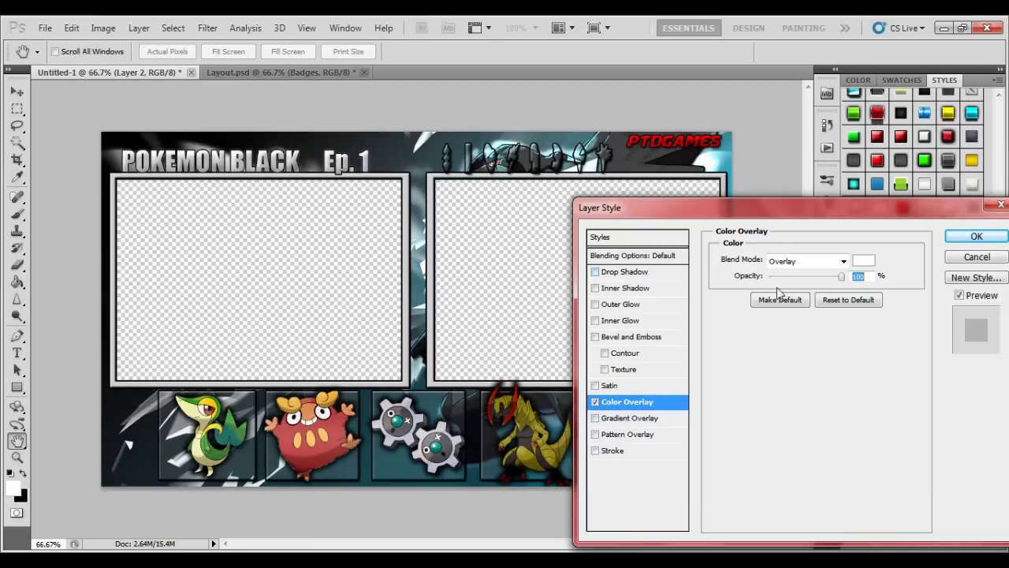
click(976, 235)
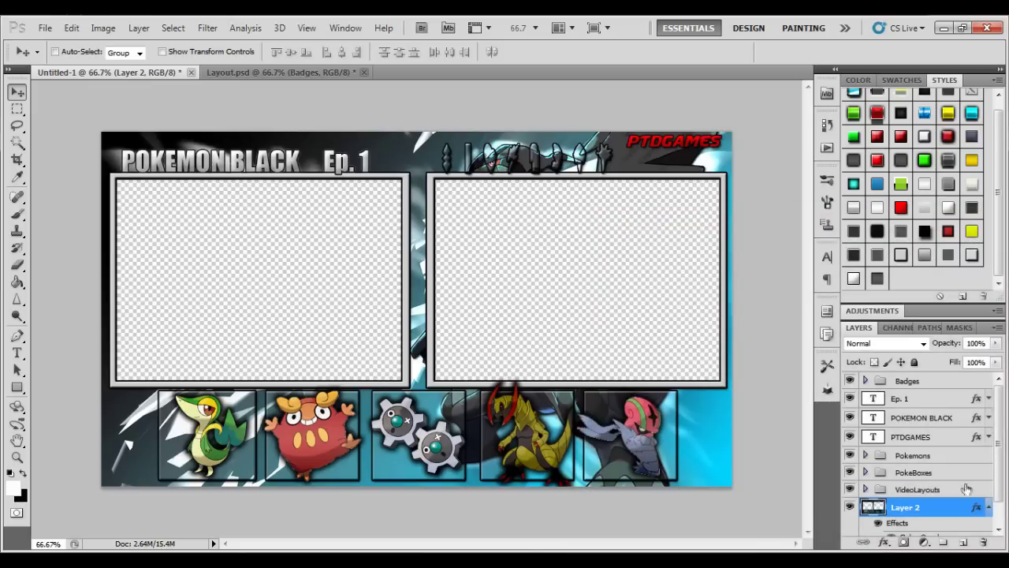
Step: Lower the Fill of the Bolt, Insect, Basic and Trio badge layers, then collapse Badges
click(989, 507)
click(913, 382)
click(864, 380)
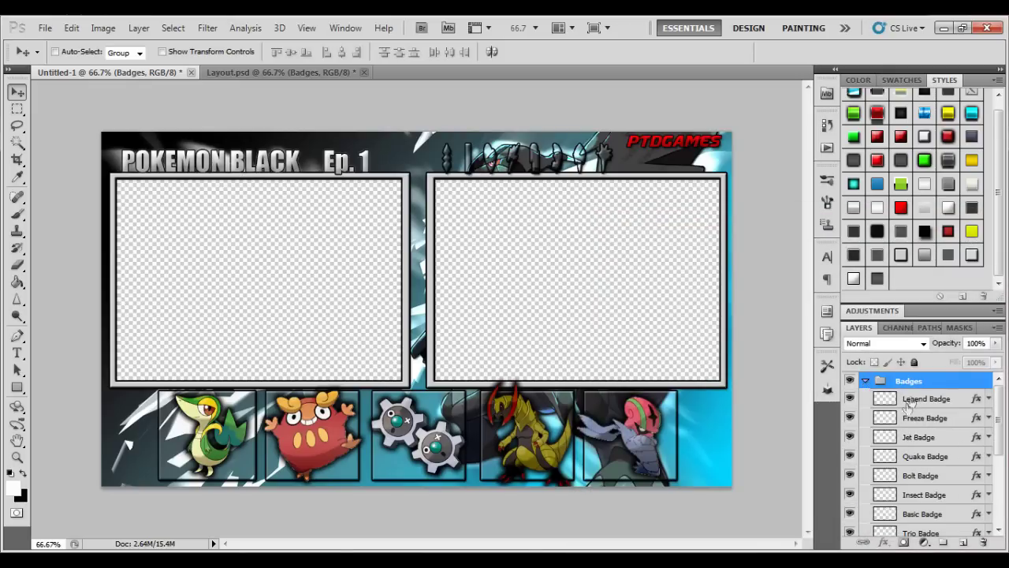
click(918, 399)
scroll(954, 459, down, 5)
shift+click(926, 438)
click(996, 361)
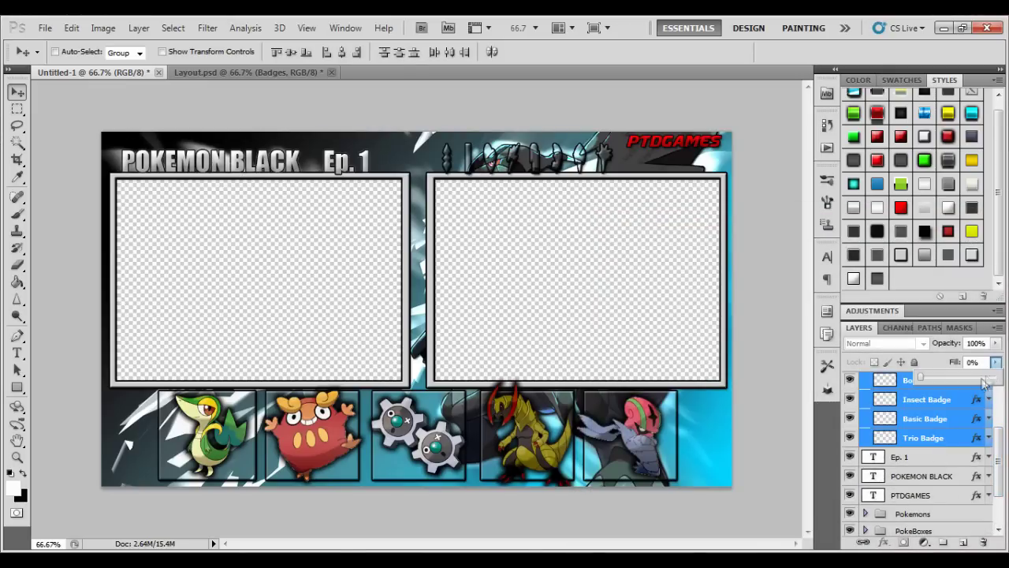
drag(991, 384, 919, 382)
scroll(915, 441, up, 2)
click(908, 379)
click(865, 380)
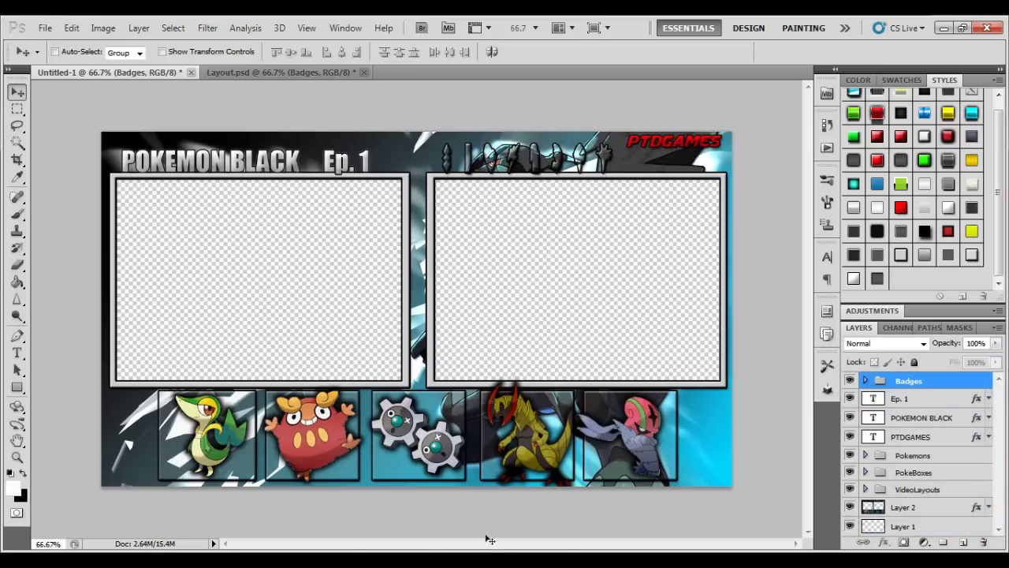
Step: Reply 'Yea' in the Skype chat
key(alt+Tab)
text(Yea)
key(Return)
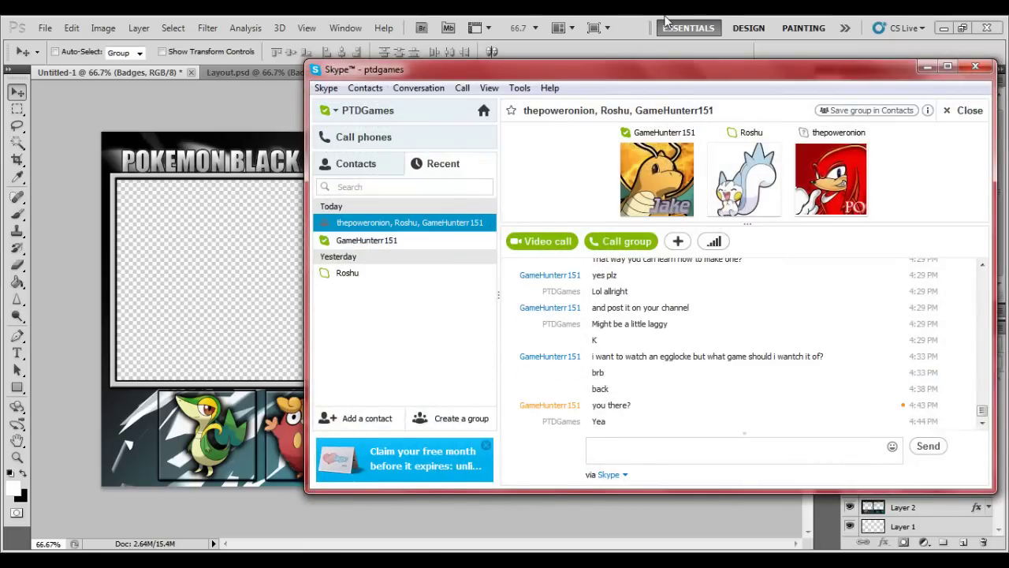
Step: Close Layout.psd in Photoshop without saving changes
click(666, 22)
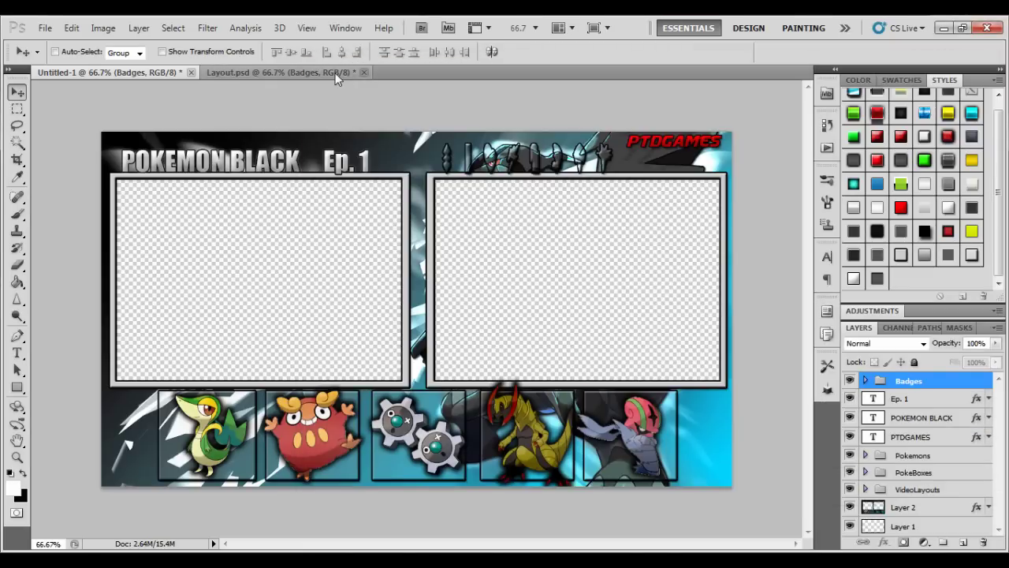
click(336, 73)
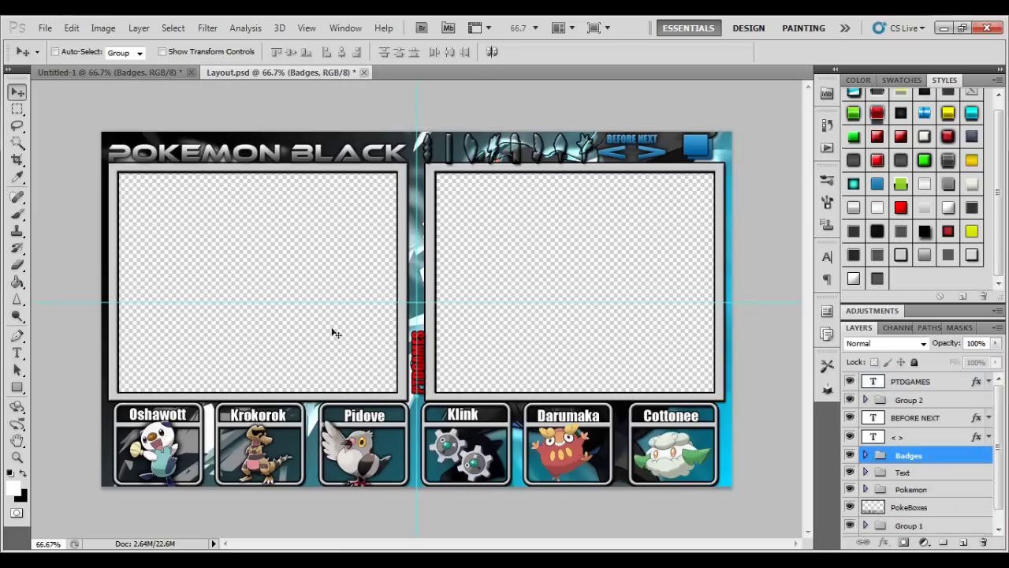
click(363, 72)
click(491, 235)
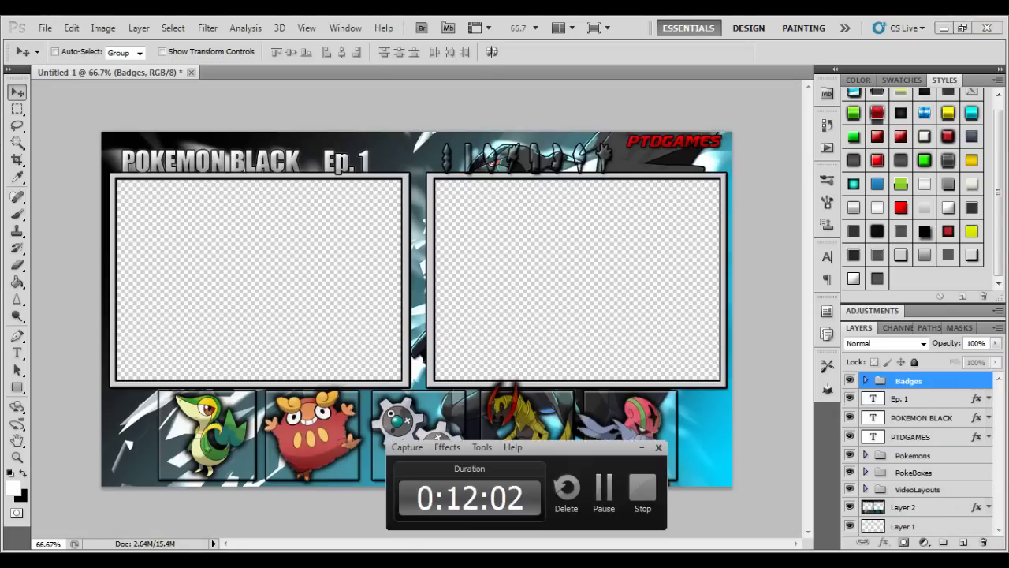
Step: Send 'The video duh' in Skype and return to the Photoshop banner
key(alt+Tab)
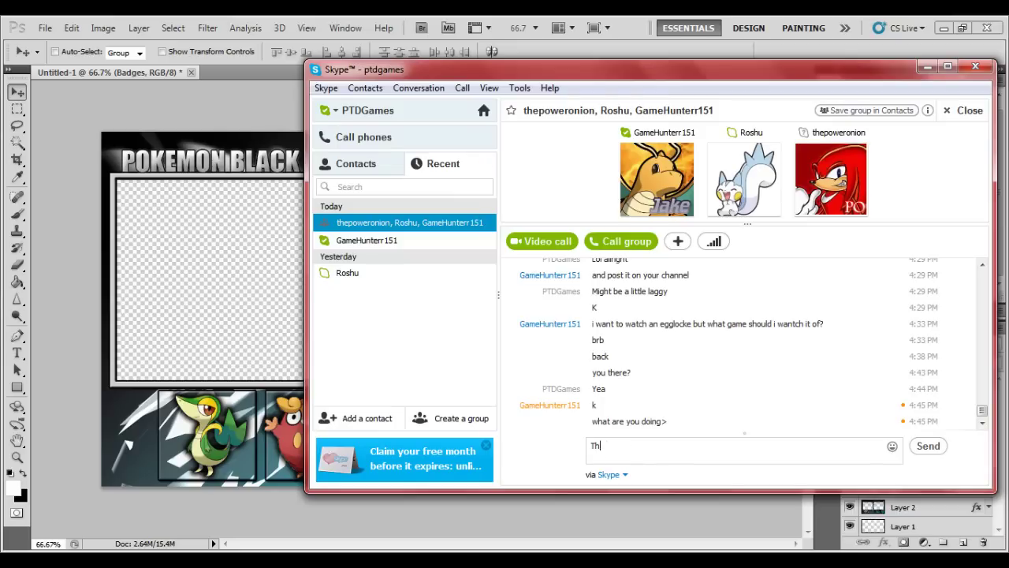
text(duh)
key(Return)
key(alt+Tab)
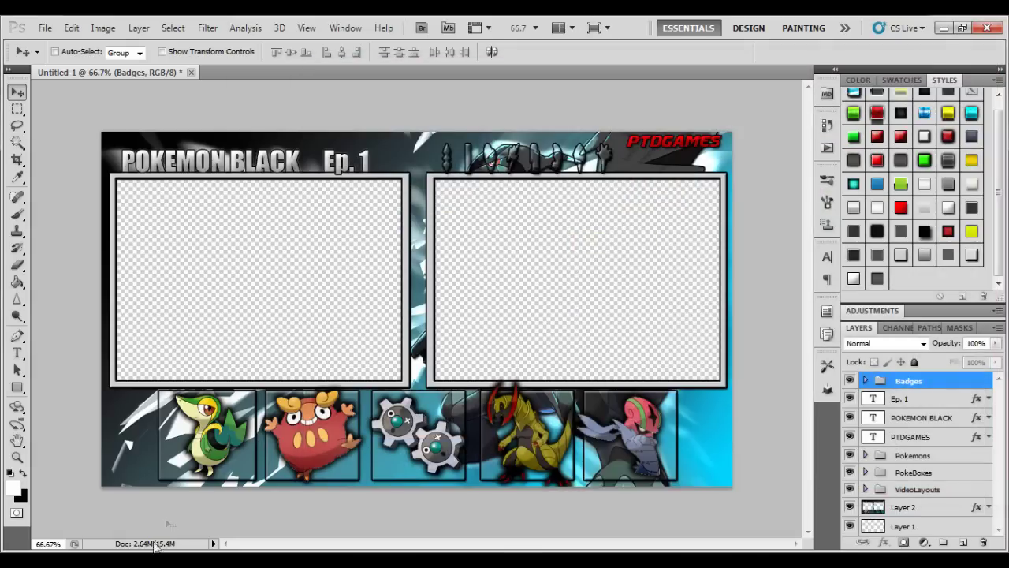
click(18, 353)
click(45, 27)
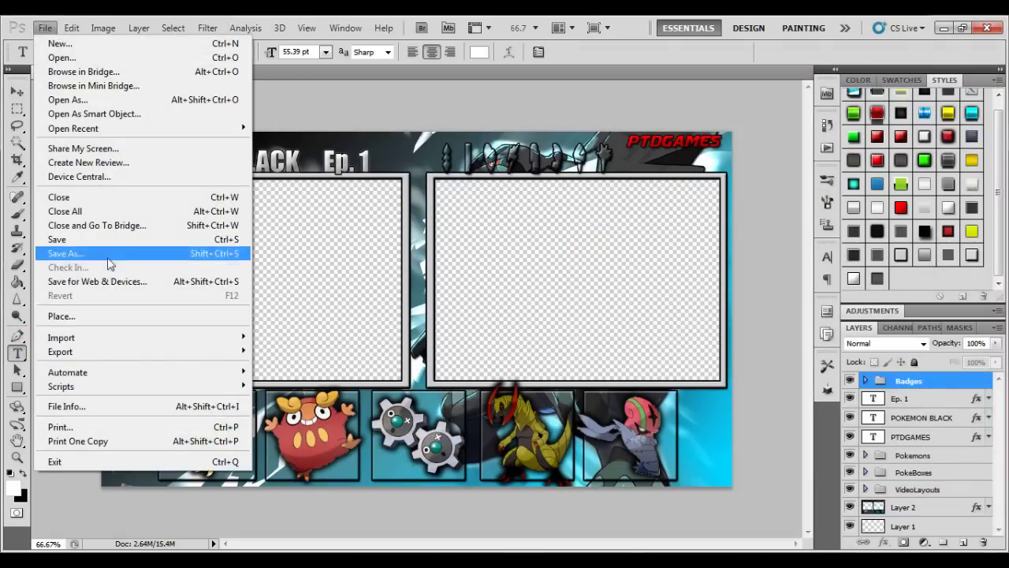
Step: Save the banner as VideoLayoutExample in PNG format, accepting default PNG options
click(87, 253)
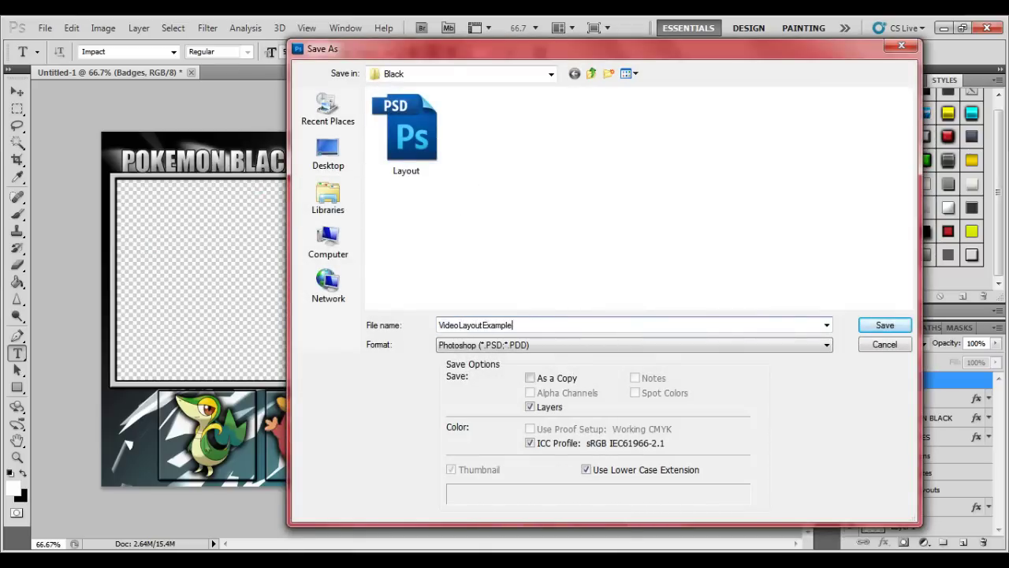
click(568, 345)
click(505, 500)
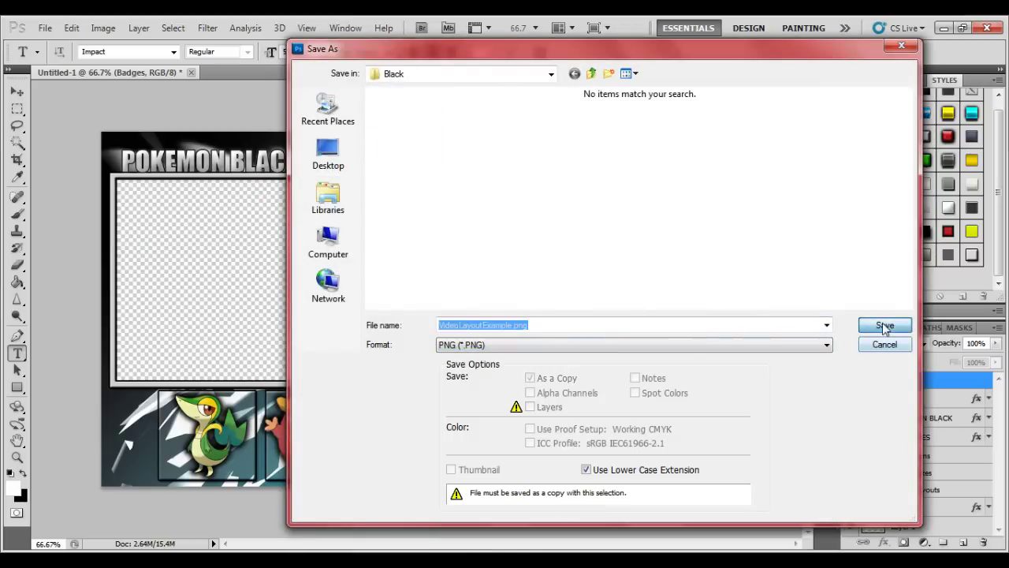
click(884, 326)
key(Return)
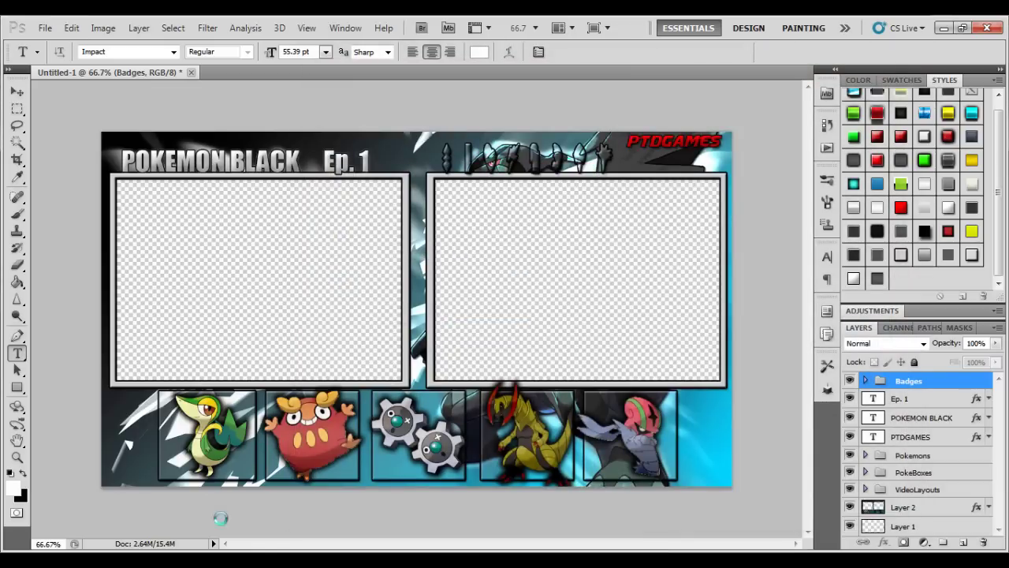
key(alt+Tab)
Step: Reply 'Nah dont fret' in Skype, open Windows Explorer, and minimize the chat
text(Nahret)
key(Return)
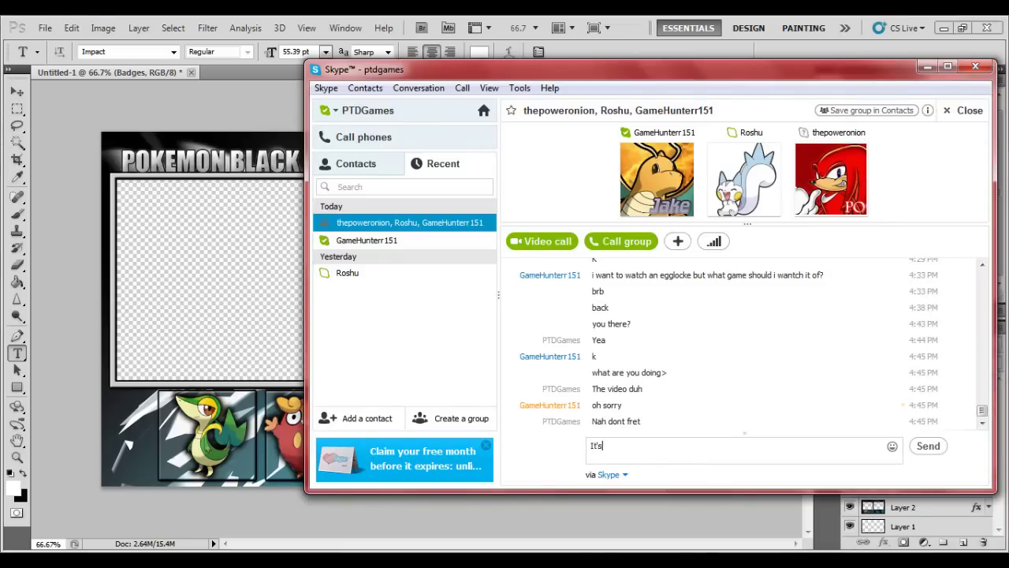
key(super+e)
click(645, 455)
text(Almos)
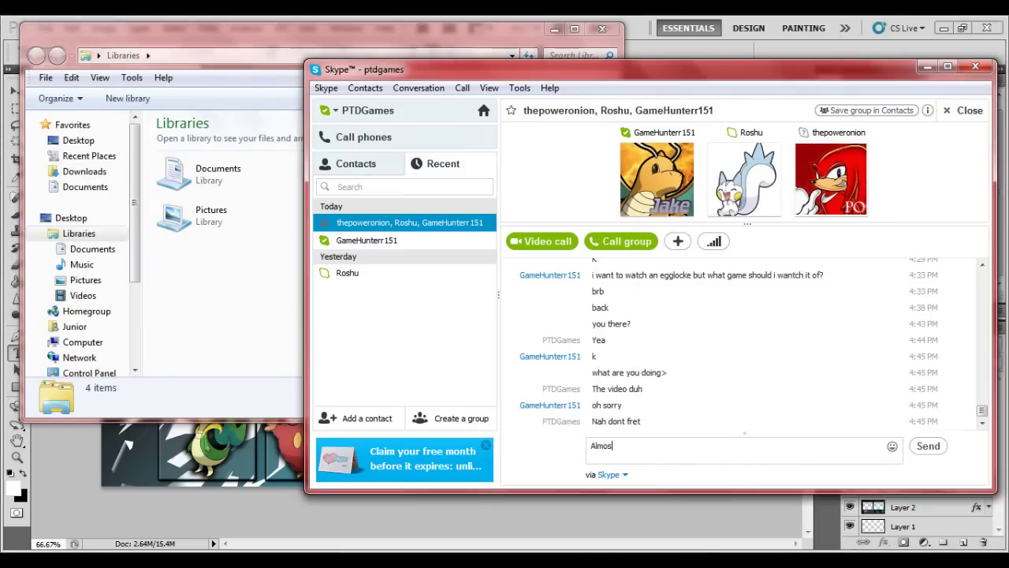
click(927, 65)
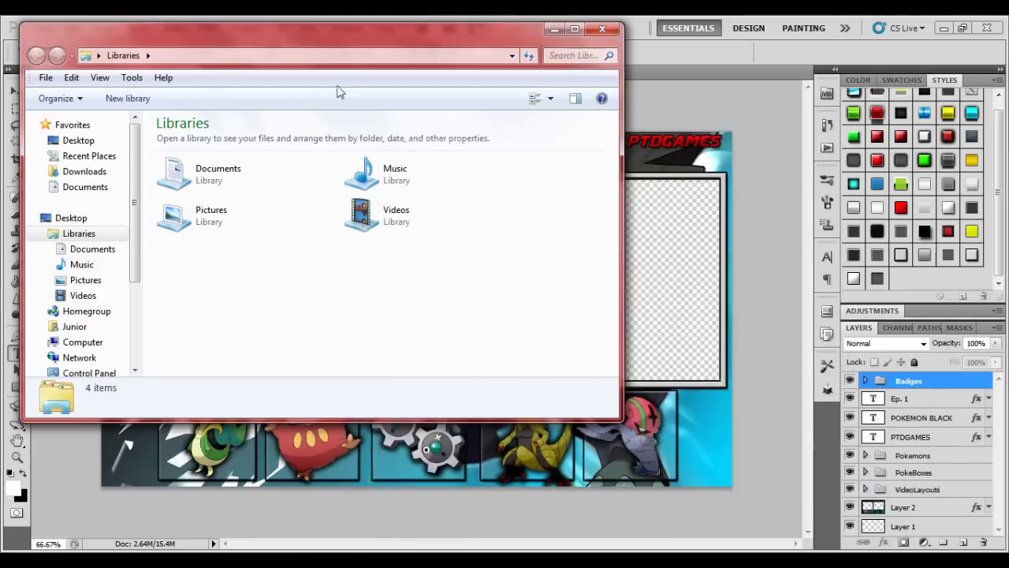
Step: Browse Pictures > PTD > Black to reach VideoLayoutExample.png
click(250, 217)
scroll(285, 189, down, 3)
double_click(276, 189)
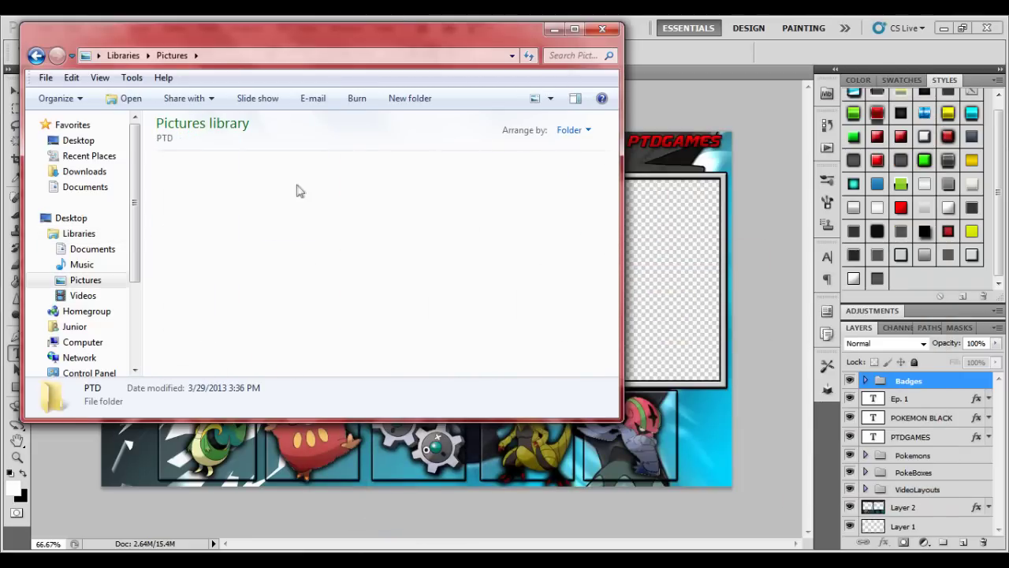
double_click(300, 191)
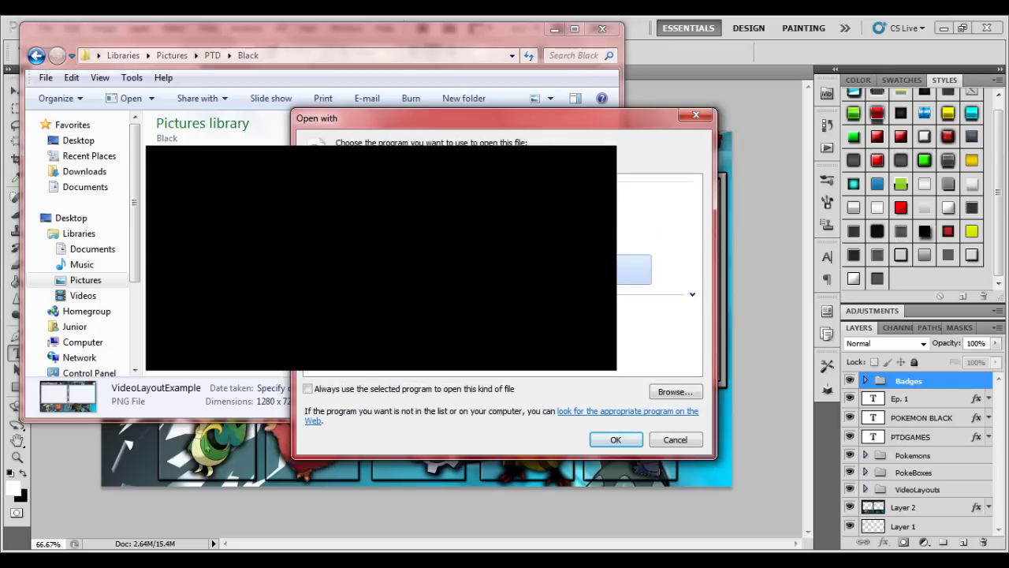
Step: Preview VideoLayoutExample.png in Windows Photo Viewer, then close the viewer and Explorer
click(611, 441)
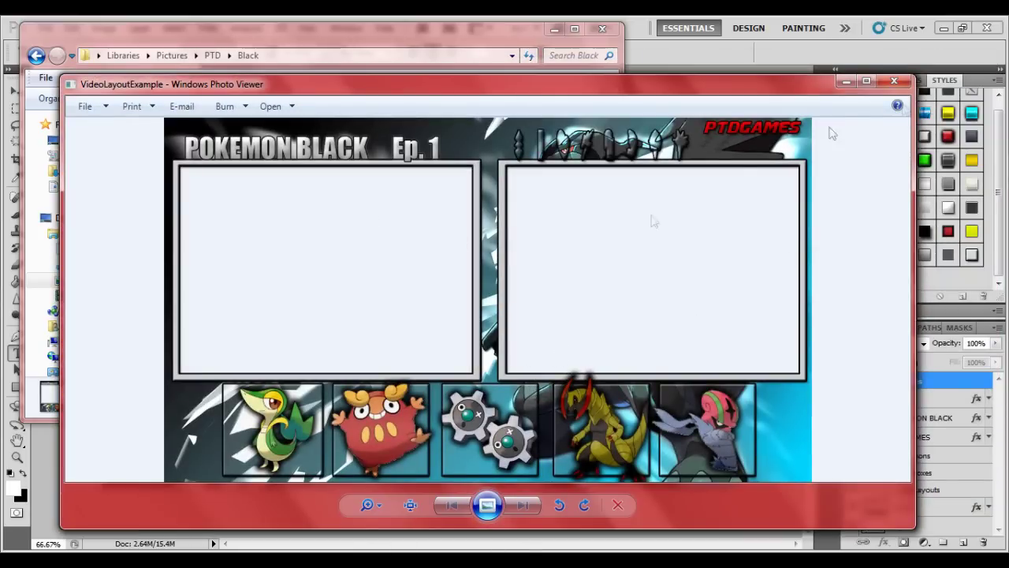
click(895, 82)
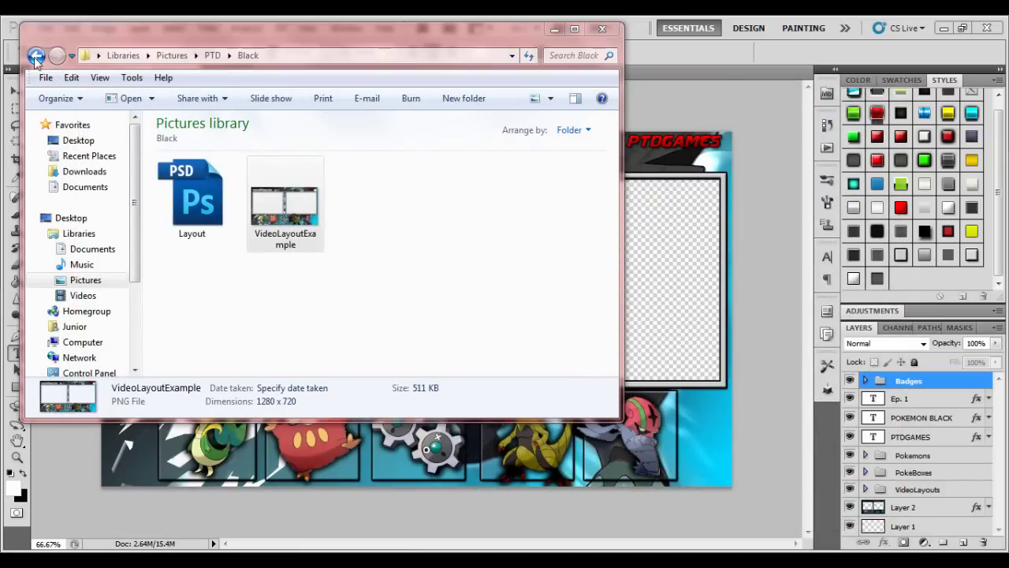
click(36, 56)
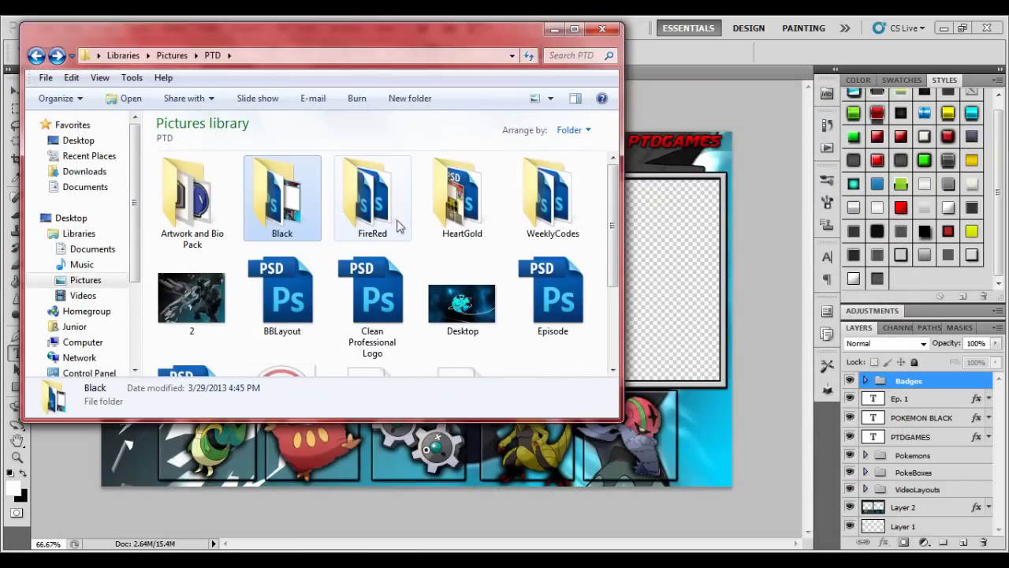
click(602, 29)
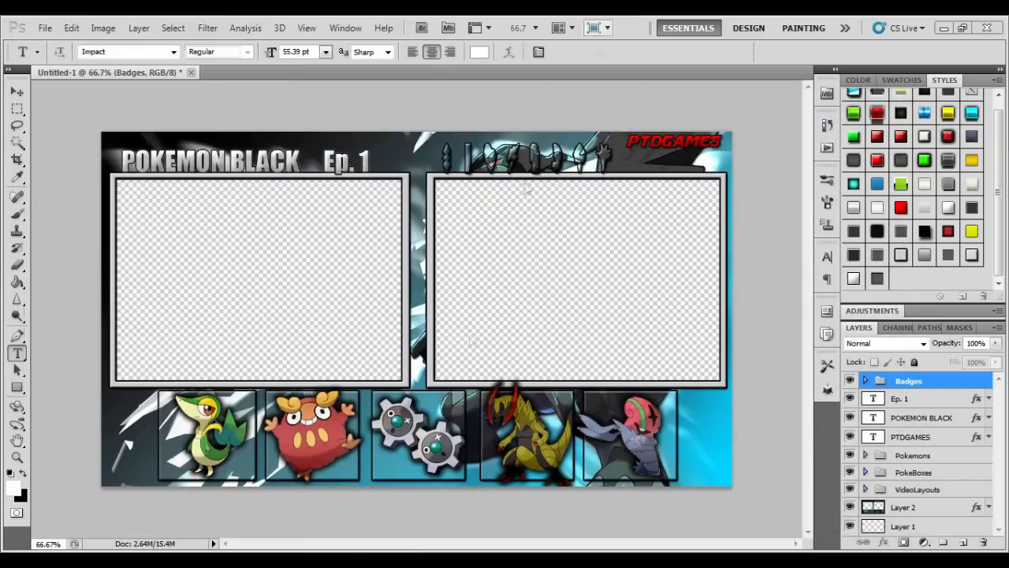